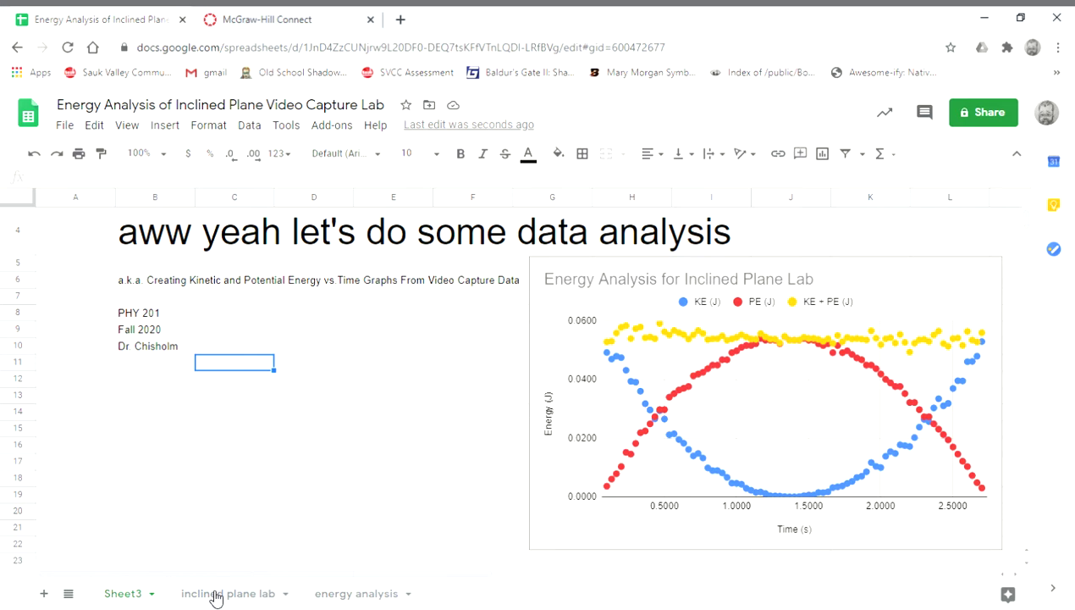
- Open the "inclined plane lab" sheet and examine the raw t, x and y data columns
click(215, 594)
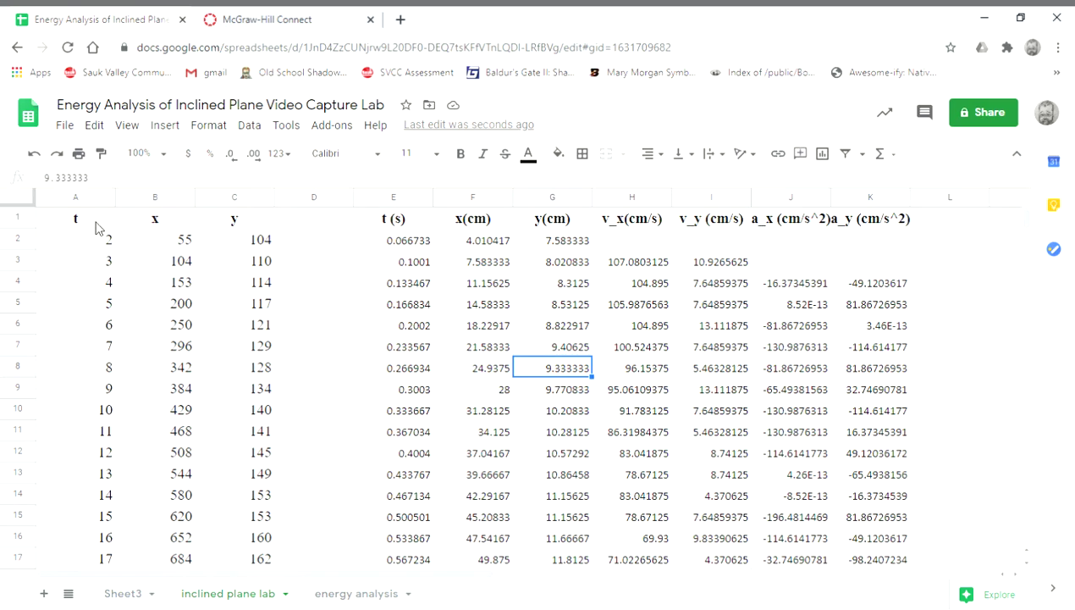
drag(96, 227, 223, 222)
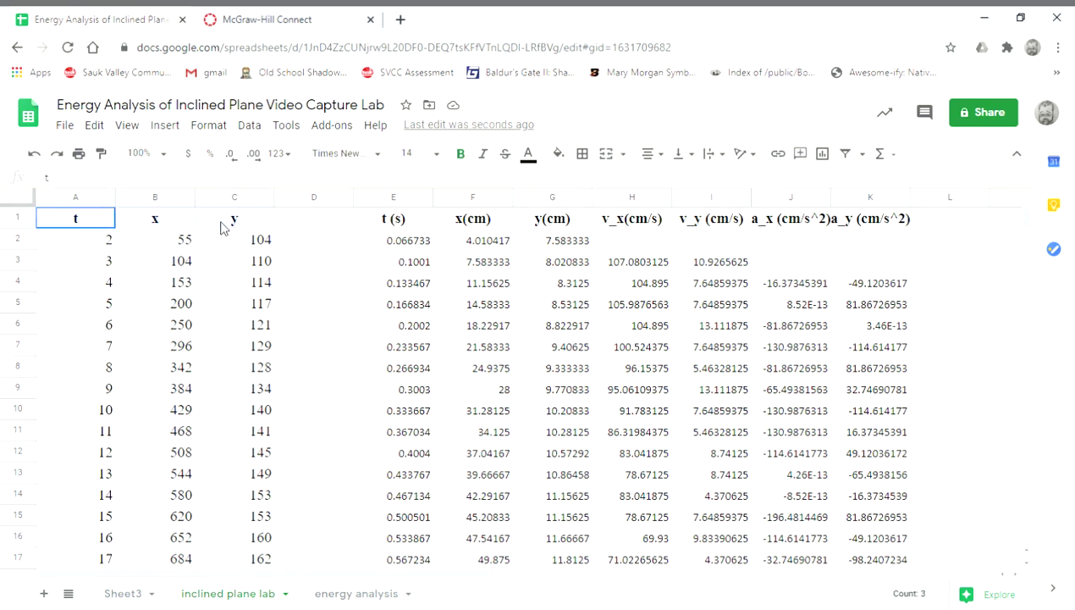
shift+click(250, 472)
click(306, 315)
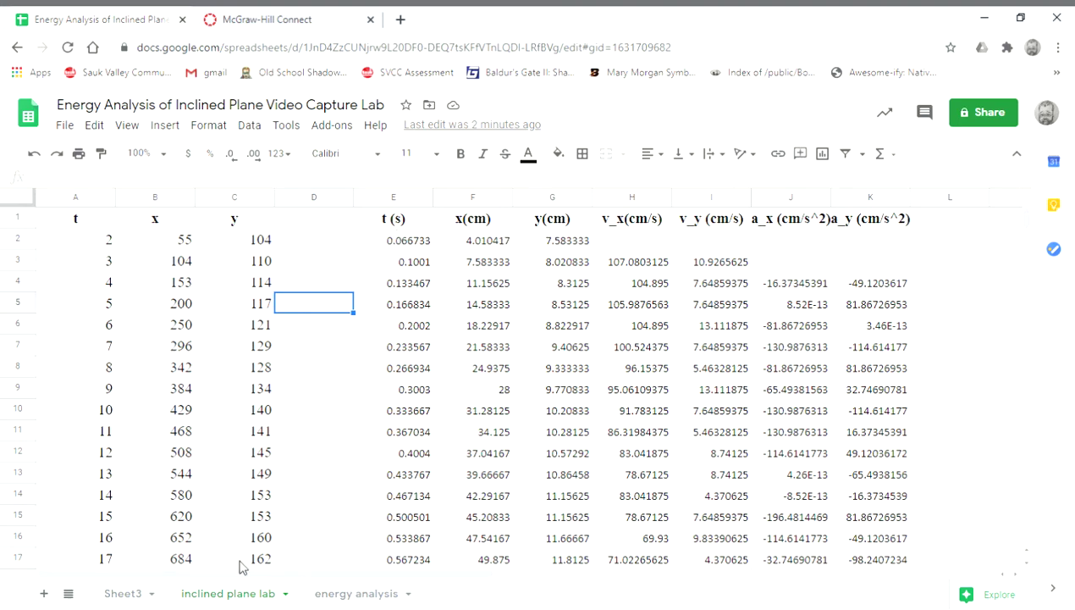
- Open the "energy analysis" sheet and examine the t (frame), x (pixel) and y (pixel) columns at its start
click(368, 590)
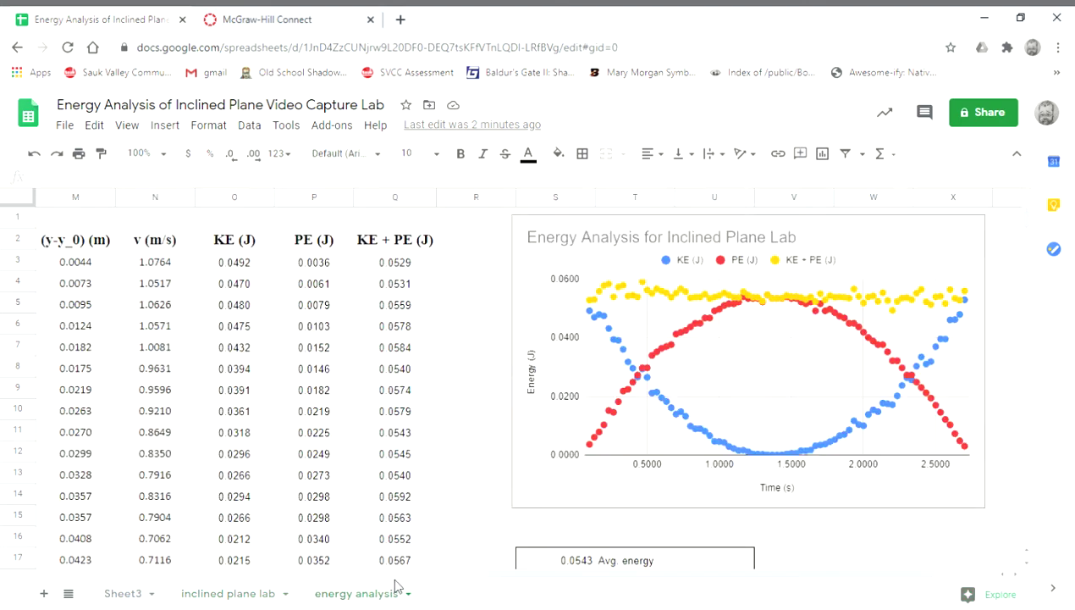
drag(542, 577, 0, 593)
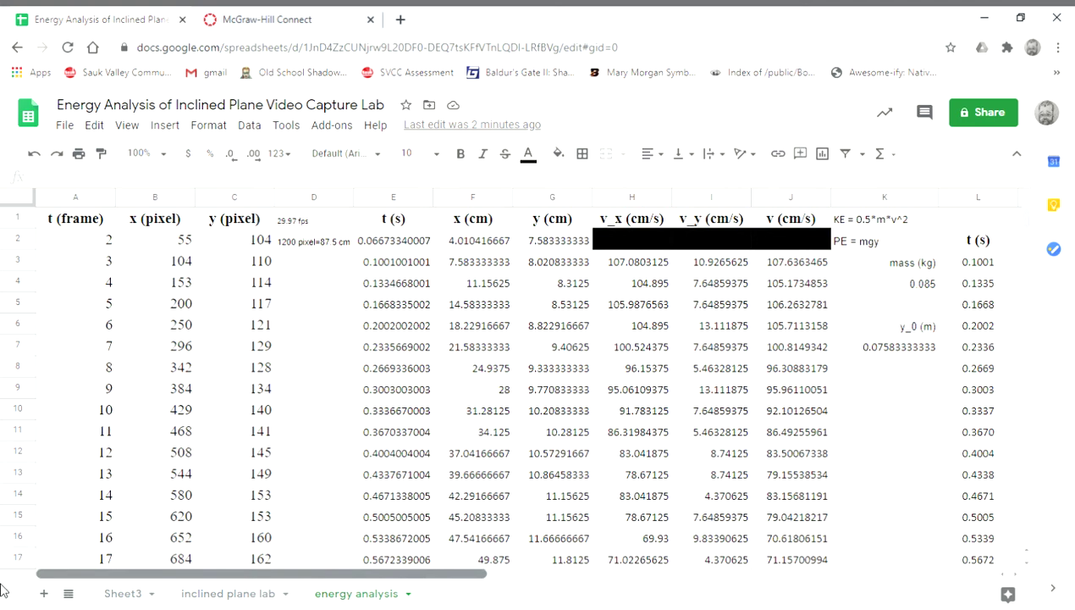
click(82, 246)
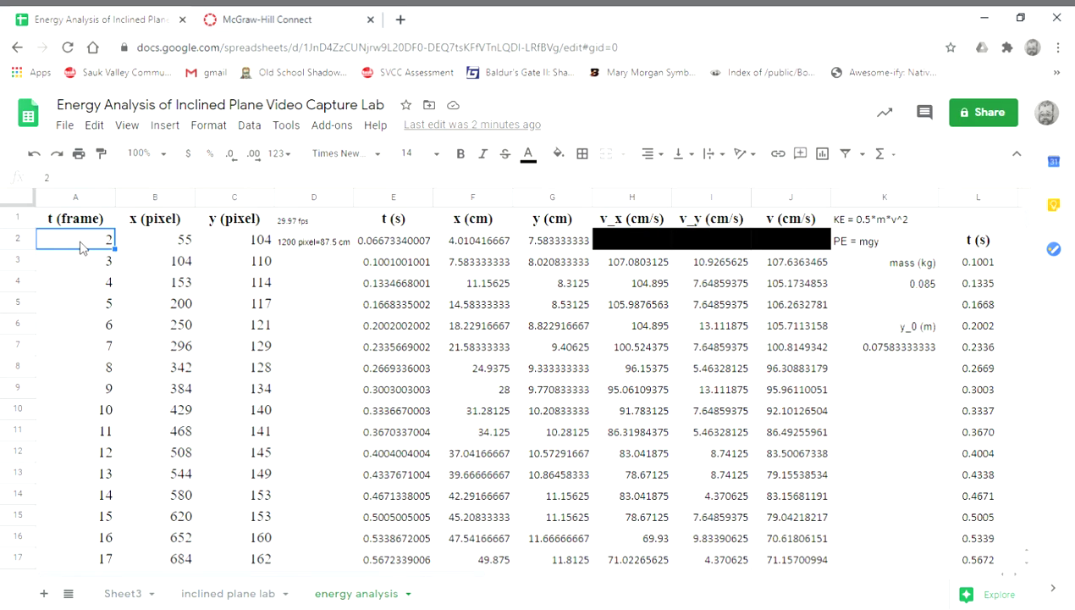
key(Up)
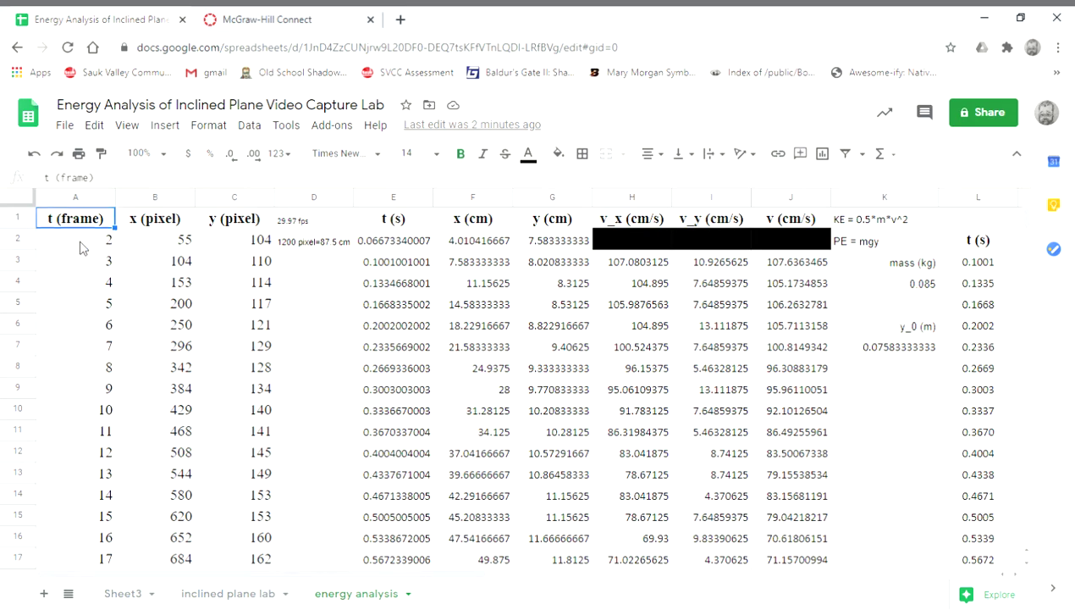
key(Right)
key(Right)
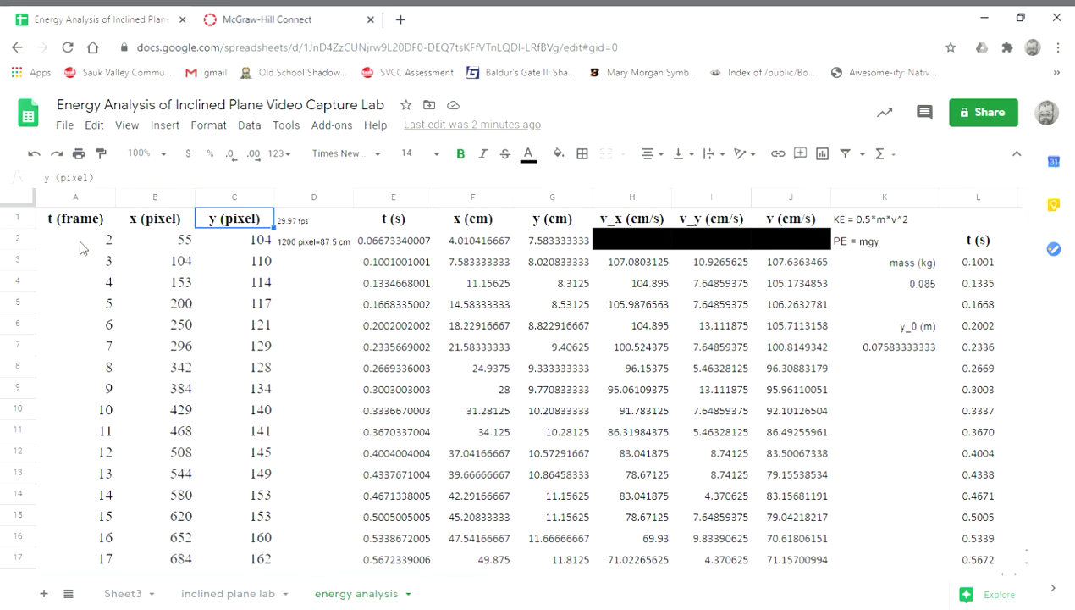
- Examine the frame rate note in D1 and the pixel-to-centimetre conversion note in D2
key(Right)
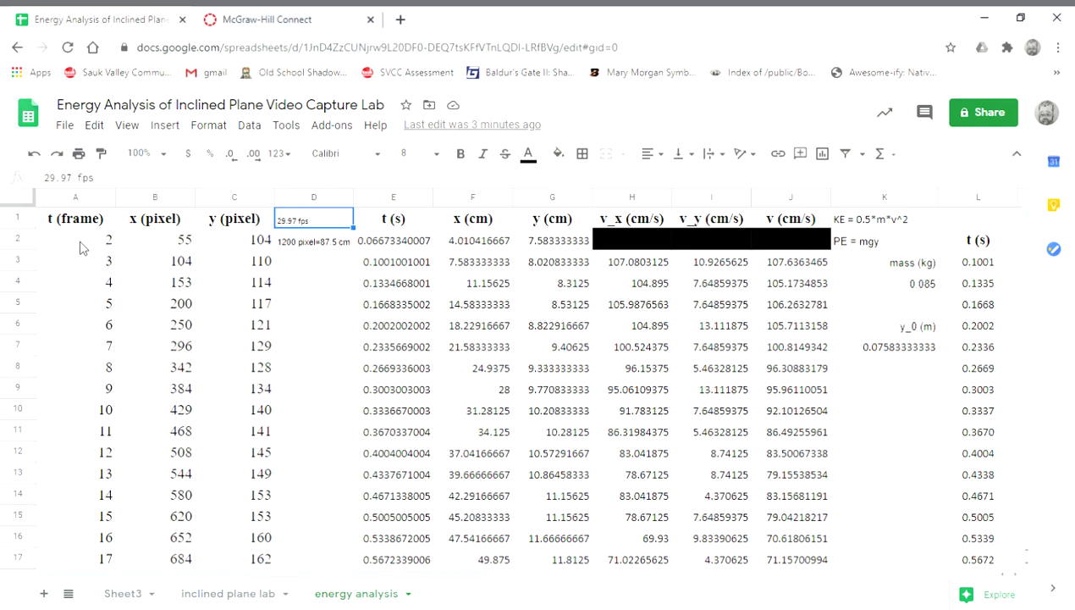
key(Down)
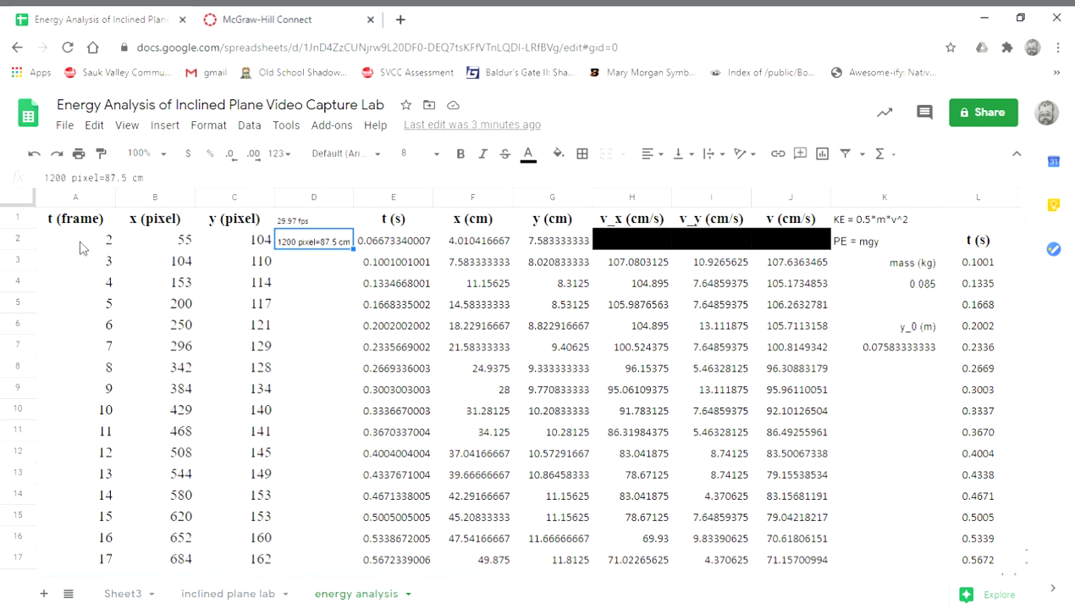
key(Up)
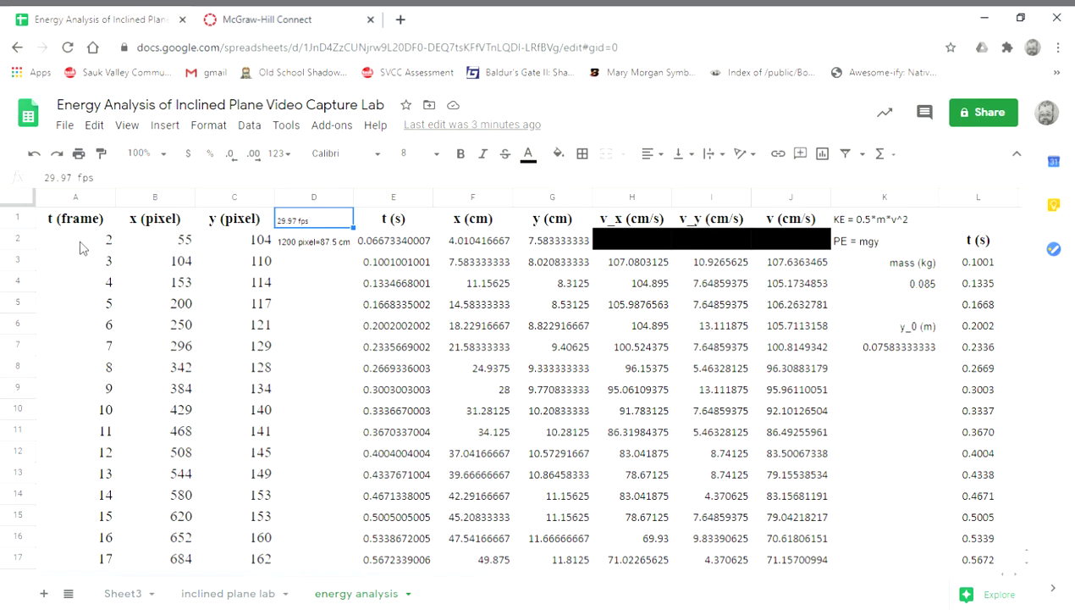
key(Down)
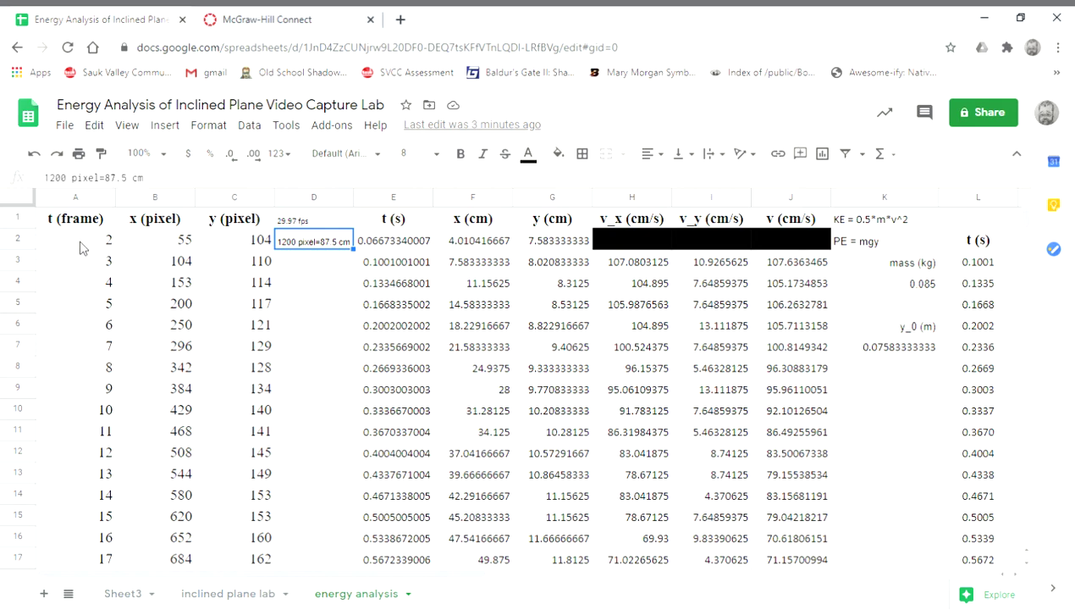
key(Down)
key(Up)
key(Up)
- Examine the t (s), x (cm) and y (cm) headers and inspect the row 2 formulas converting time and x position
key(Right)
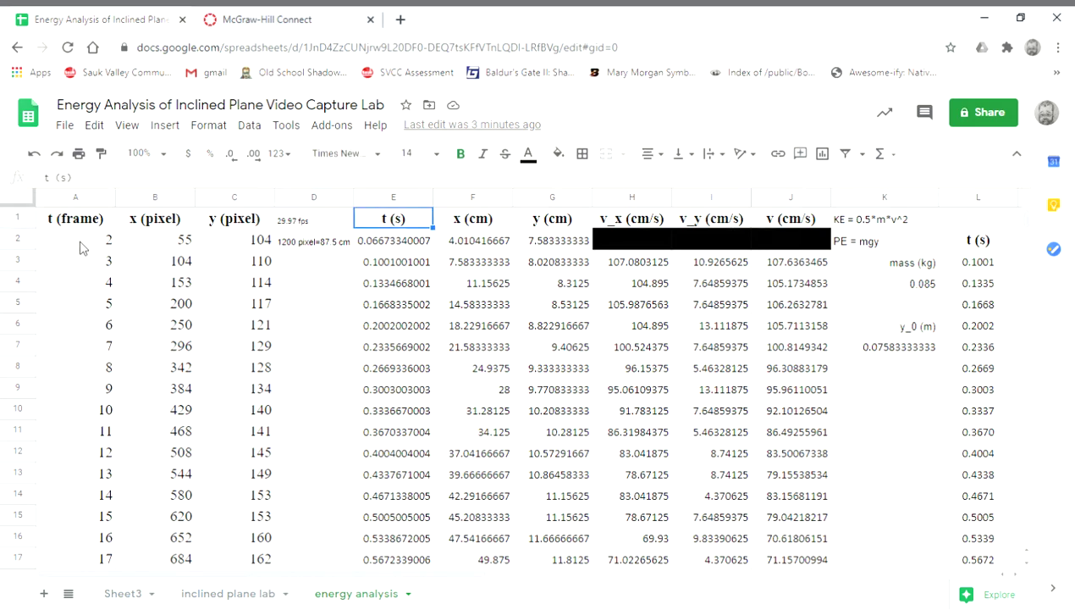
key(Right)
key(Right)
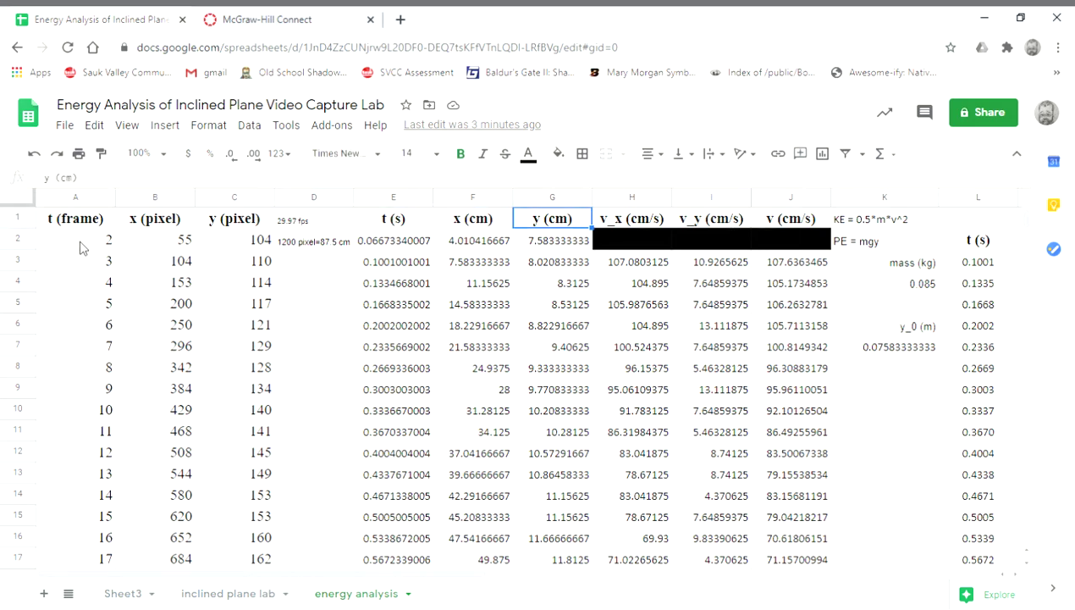
key(Left)
key(Left)
key(Down)
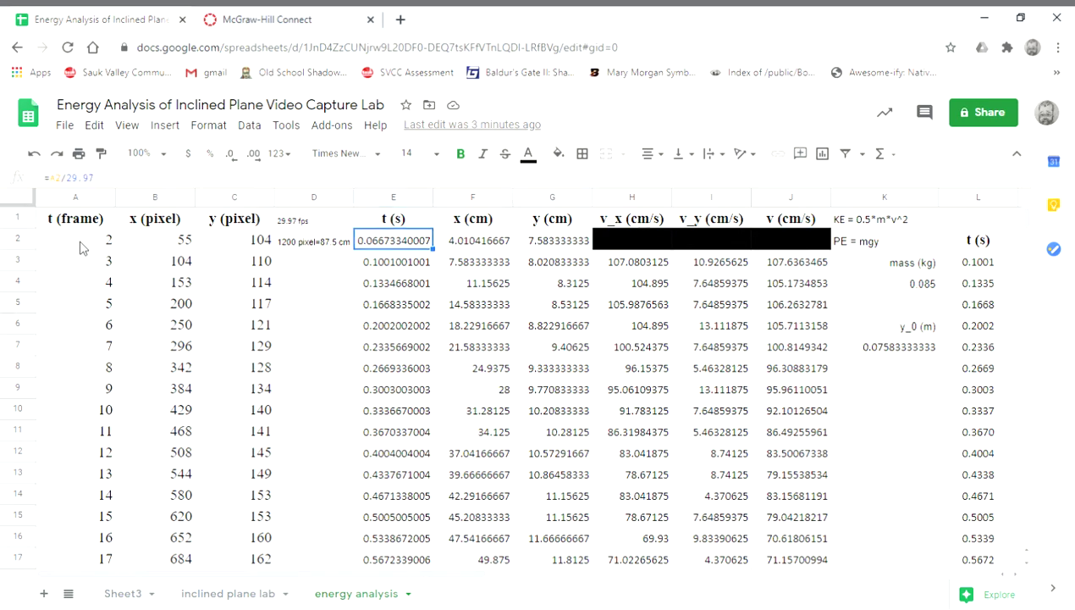
key(Left)
key(Left)
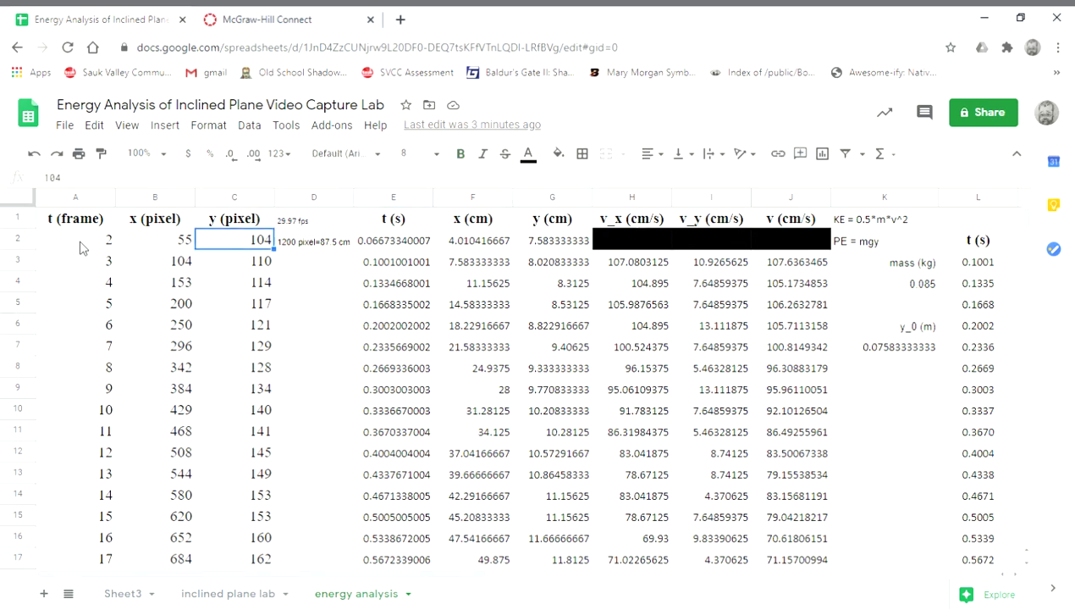
key(Right)
key(Right)
key(Right)
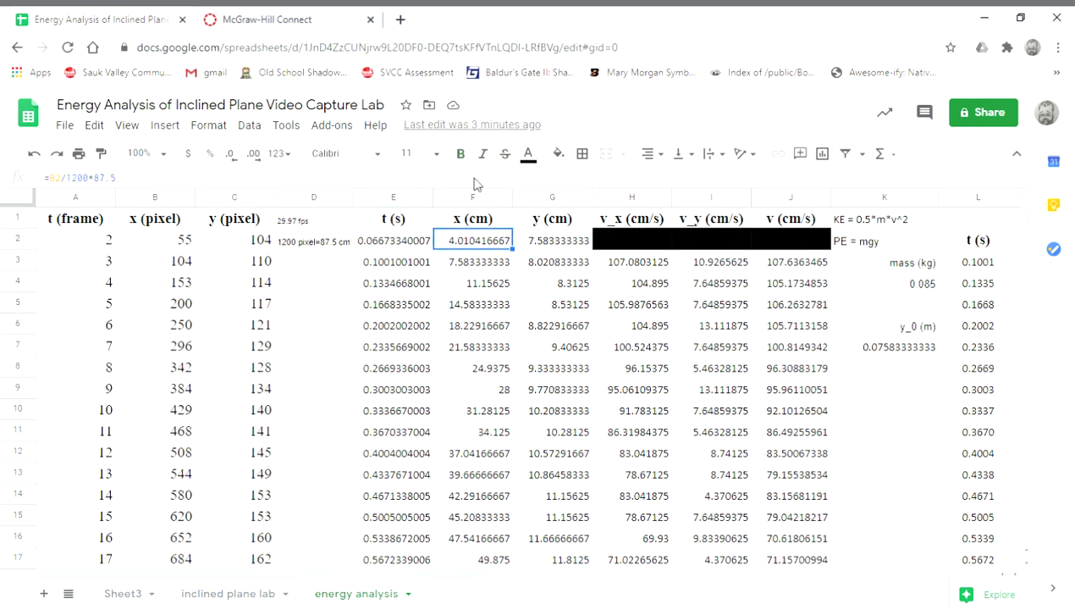
- Compare the frame number in A2 with the t (s) formula in E2, and inspect the formulas further down column E
click(96, 240)
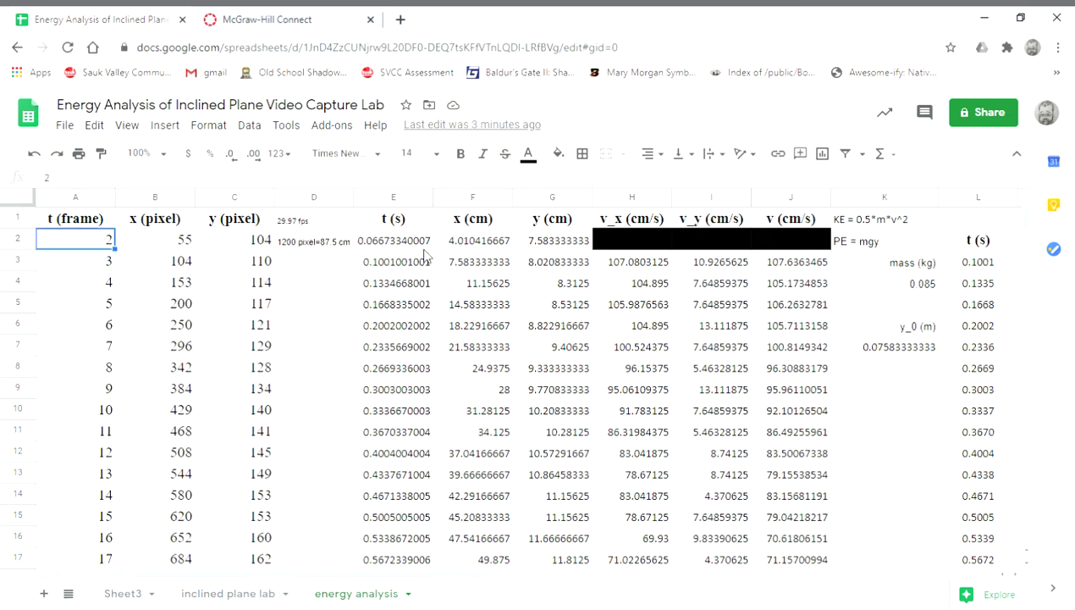
click(383, 244)
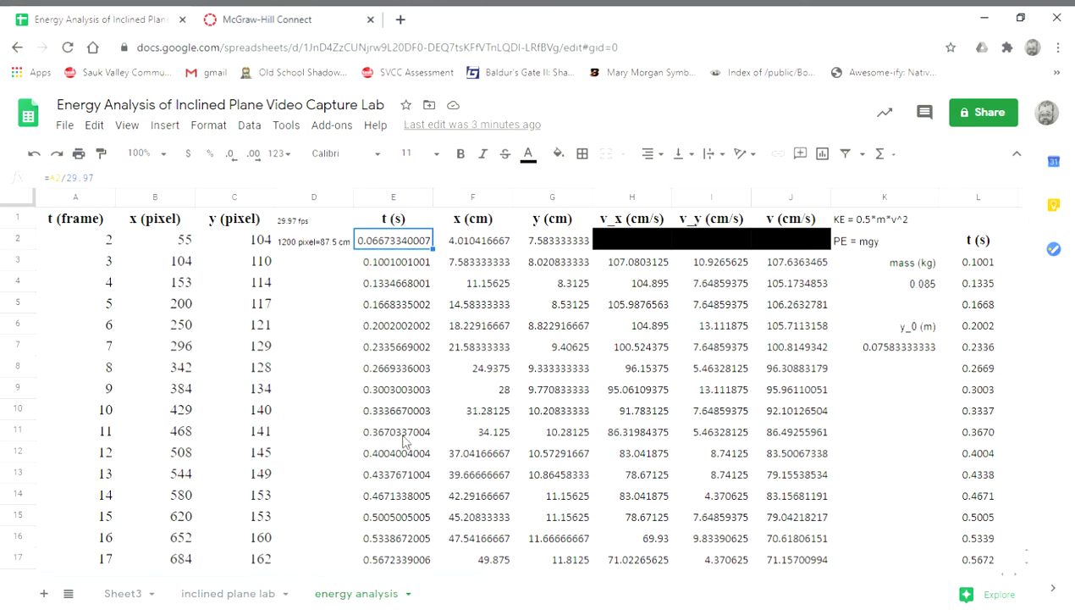
click(399, 307)
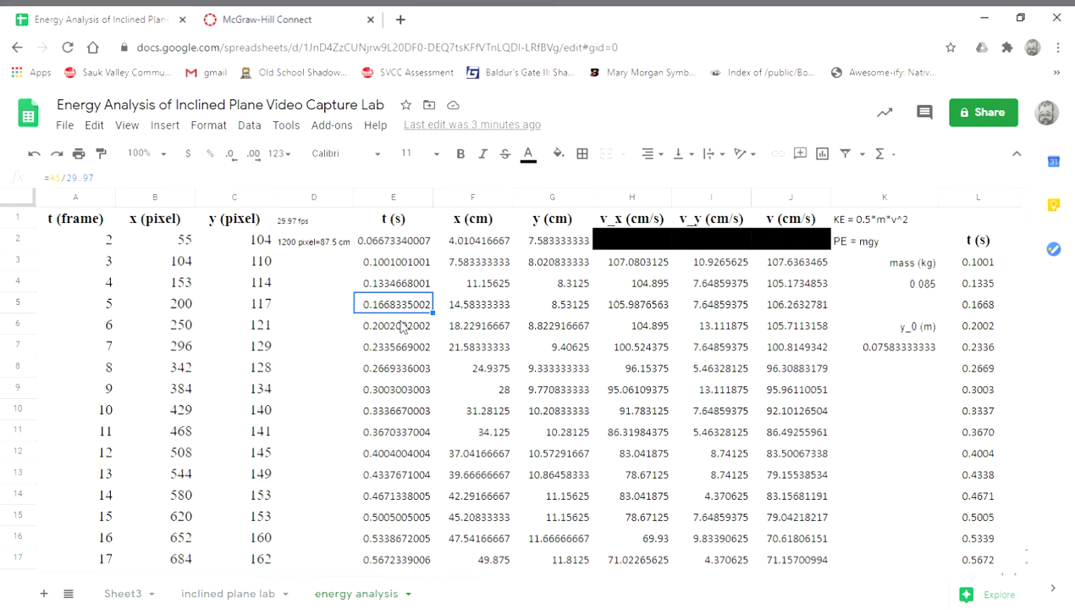
click(404, 415)
click(400, 476)
click(398, 322)
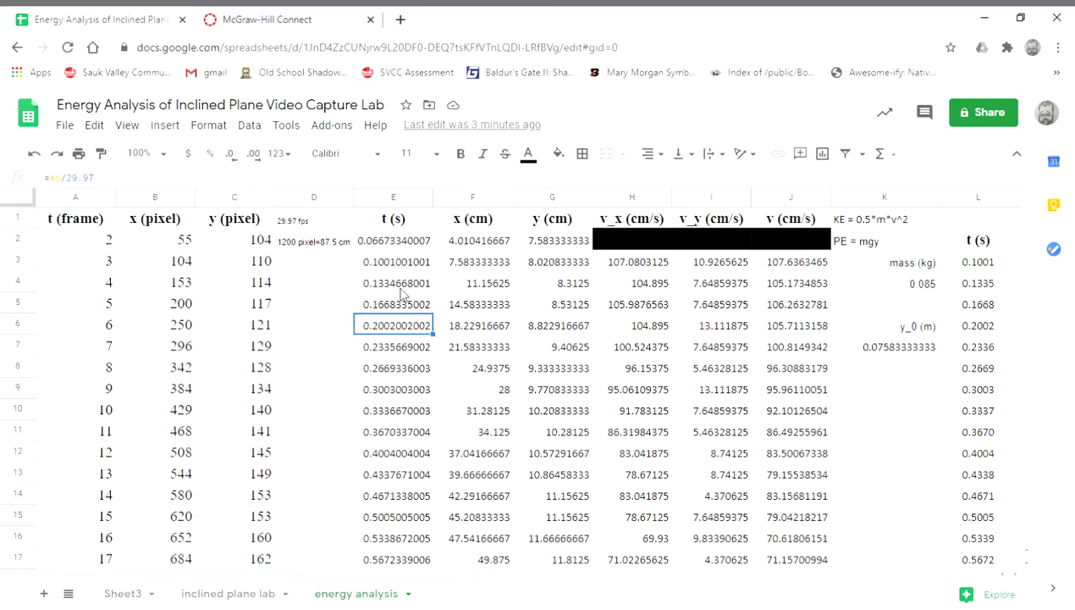
click(395, 243)
click(419, 451)
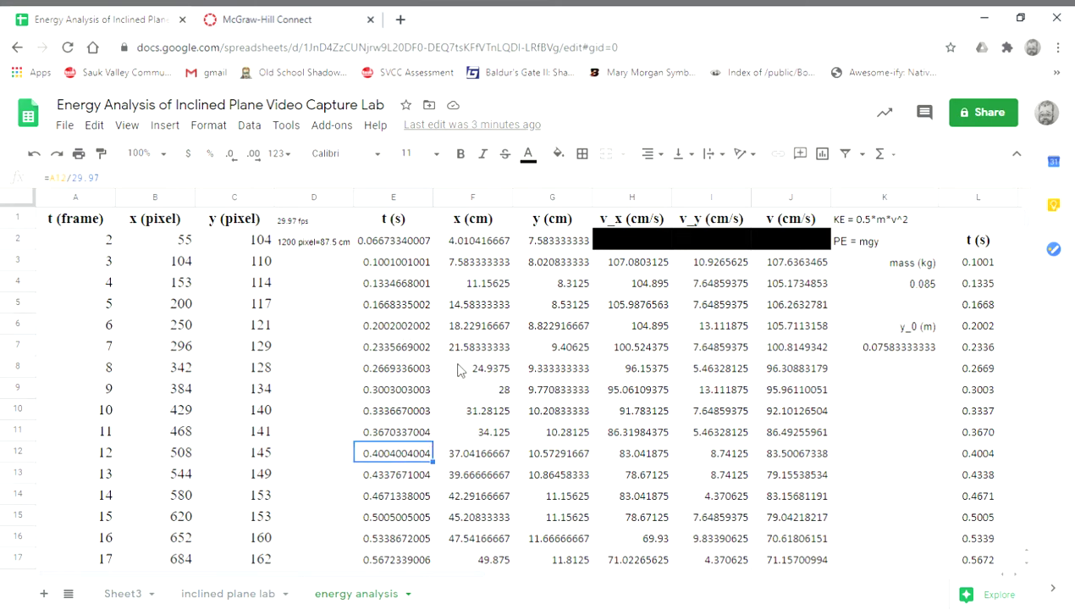
- Look through all data rows down to the uncertainty table below the data, and return to the first row
scroll(424, 355, down, 1)
scroll(208, 244, up, 1)
scroll(70, 244, down, 3)
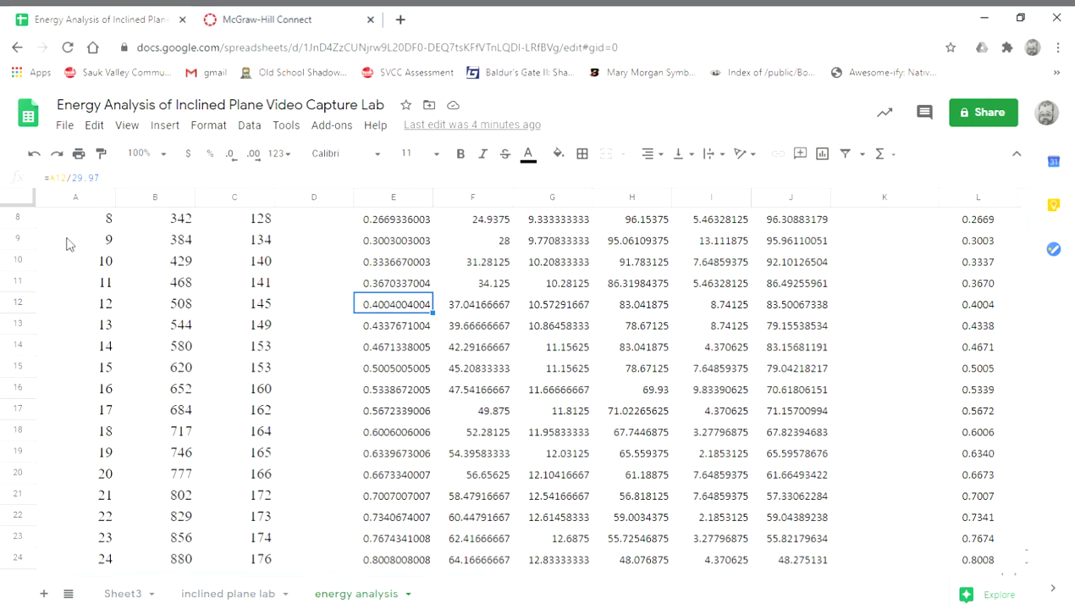
scroll(69, 244, up, 3)
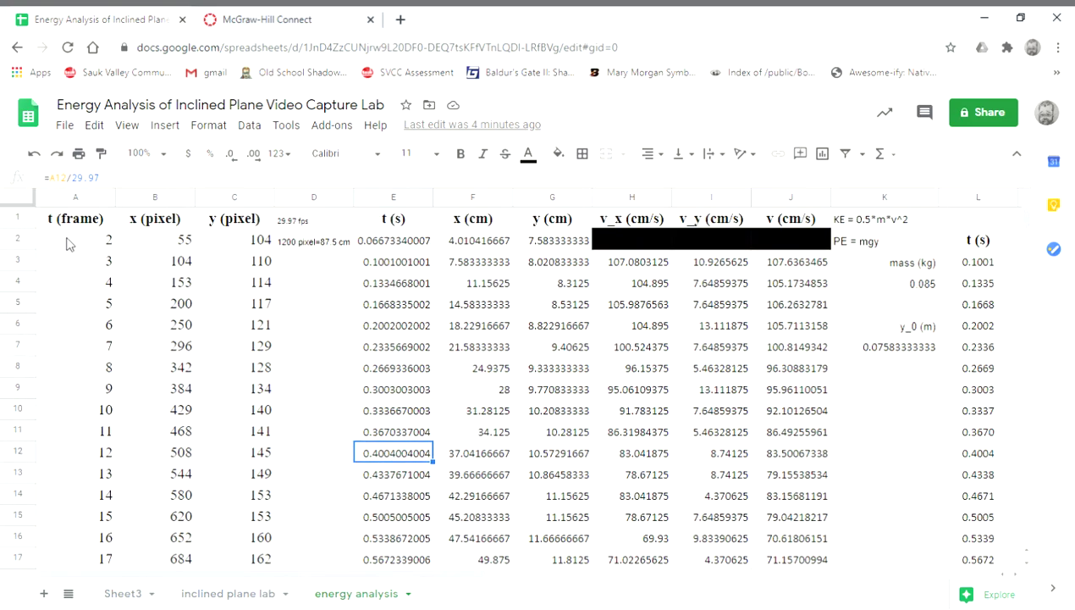
scroll(70, 244, down, 15)
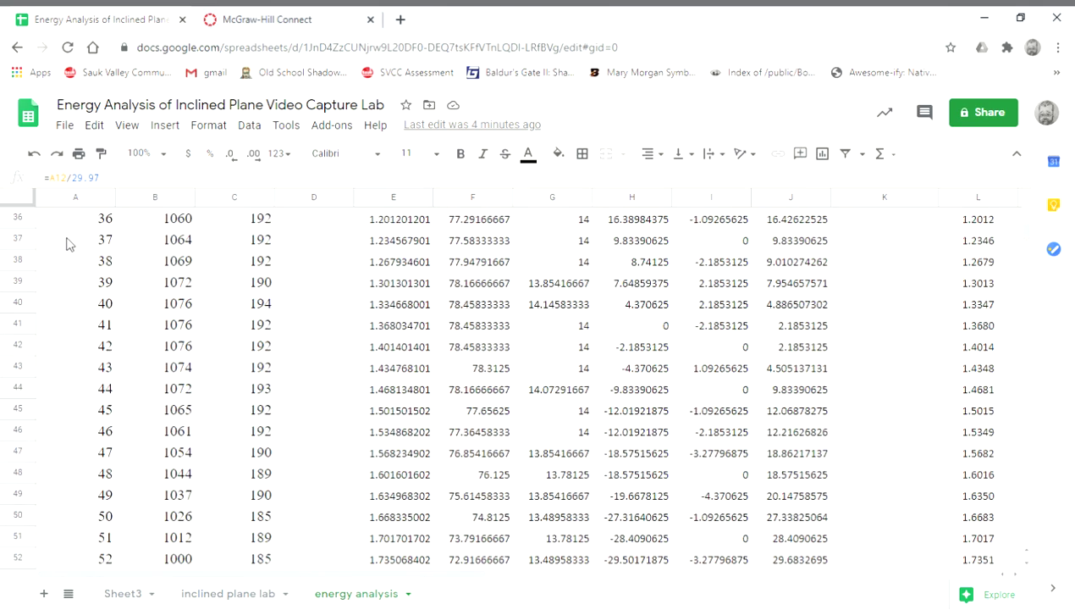
scroll(69, 244, down, 9)
scroll(69, 244, down, 3)
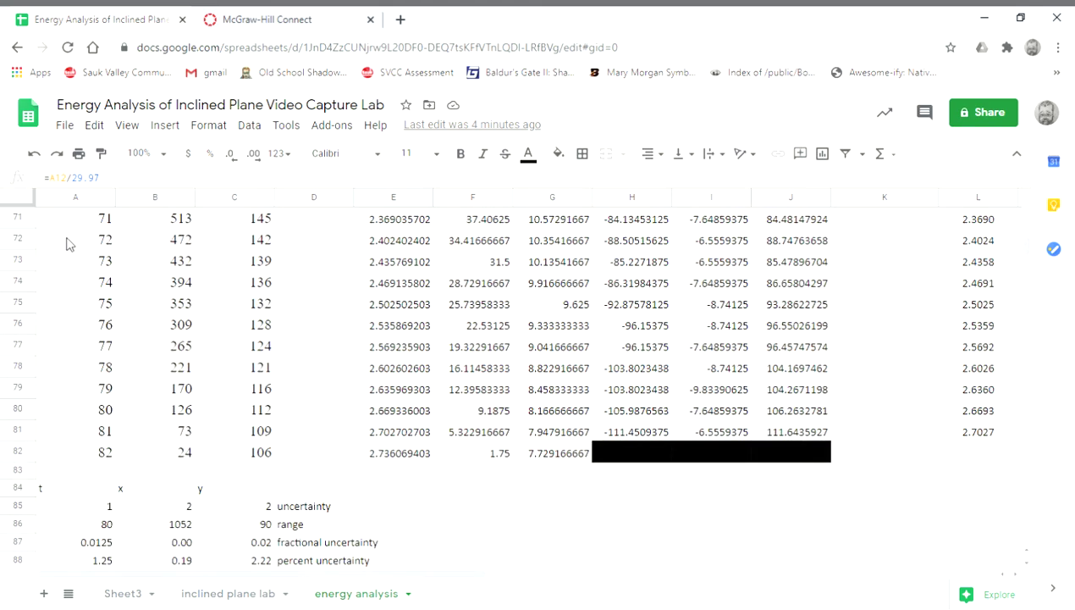
scroll(69, 242, down, 1)
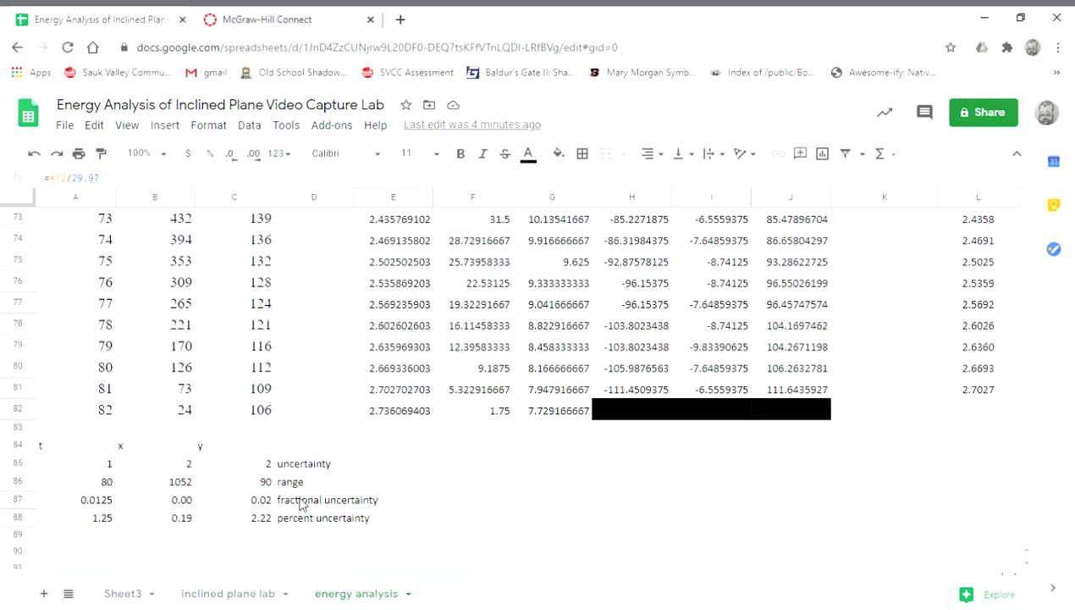
scroll(322, 377, up, 20)
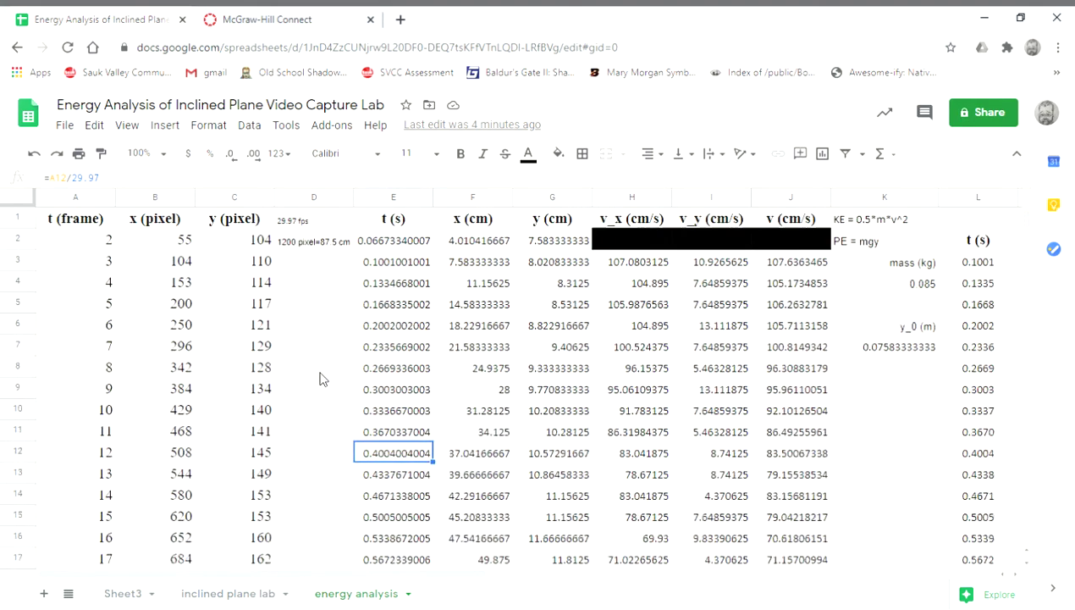
- Inspect the row 2 conversion formulas for t (s), x (cm) and y (cm) in cells E2, F2 and G2
click(505, 245)
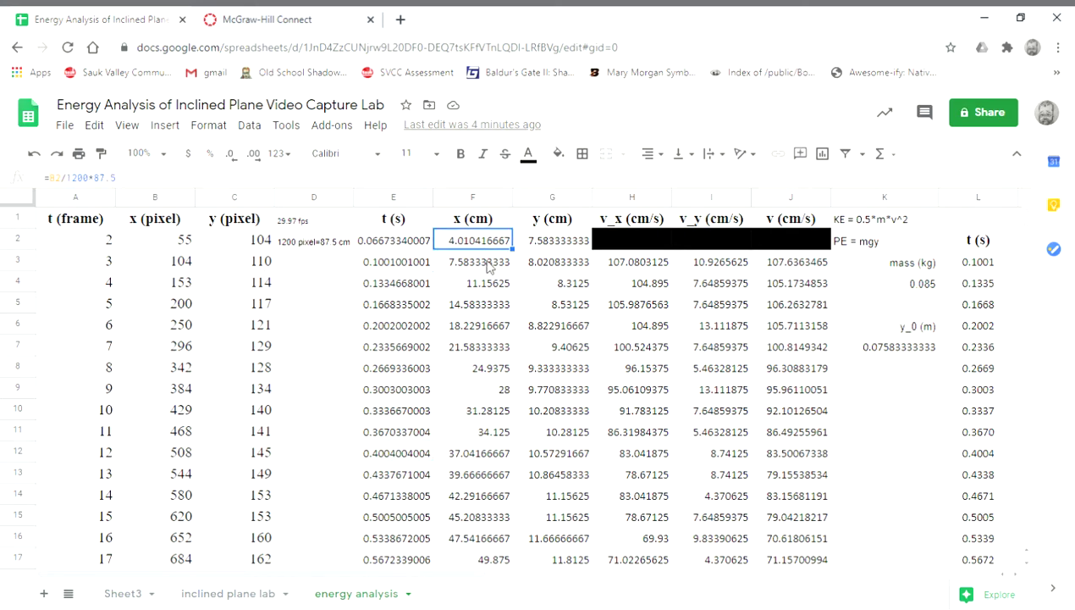
key(Left)
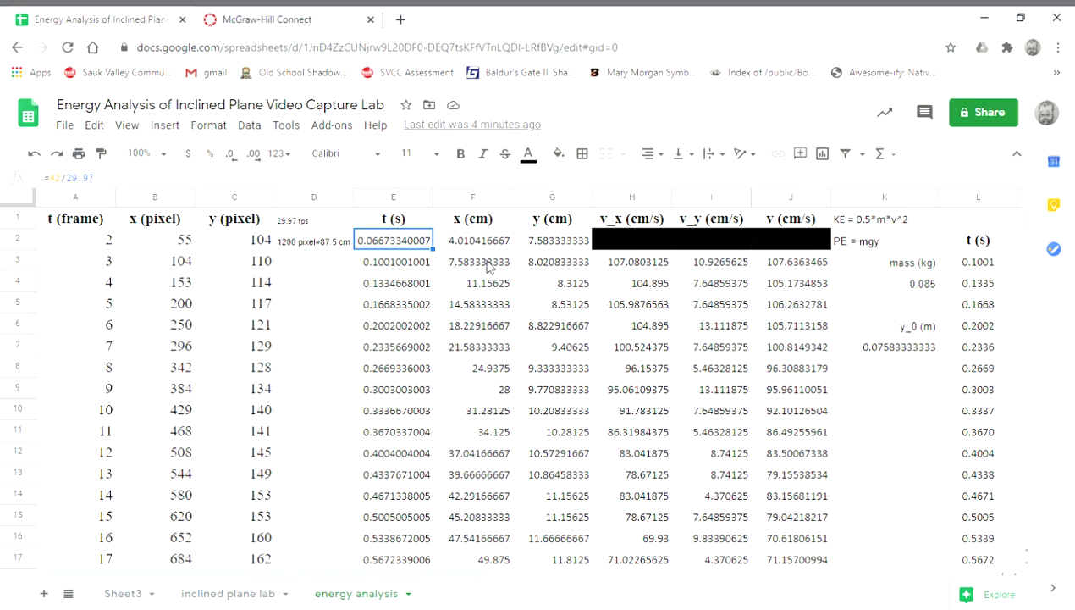
key(Right)
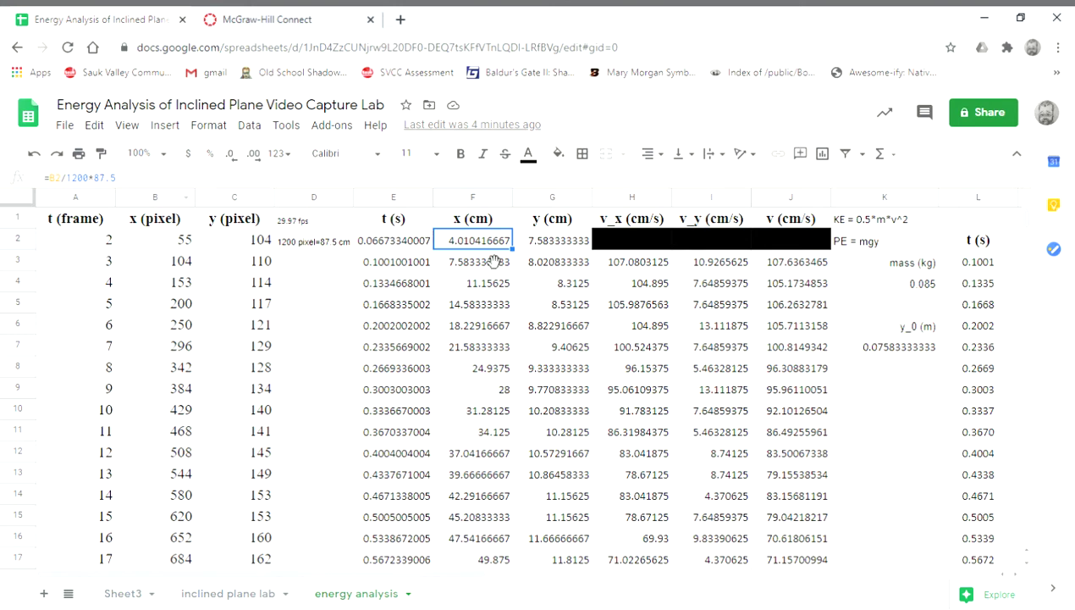
key(Right)
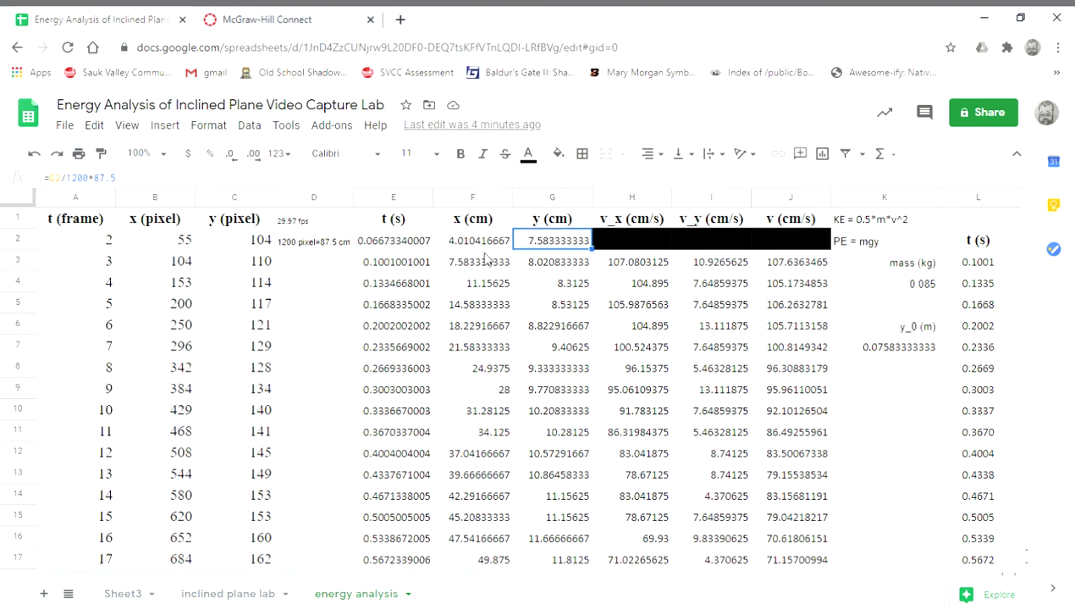
key(Left)
key(Right)
- Inspect the y (cm) formulas further down column G and look over the converted values in the following rows
key(Down)
key(Down)
key(Down)
key(Down)
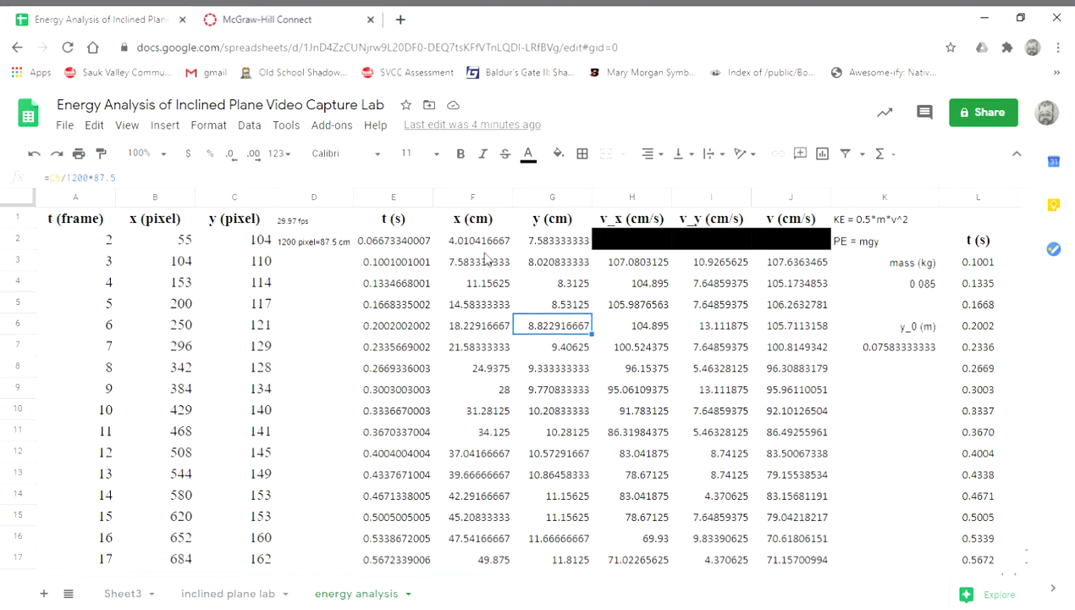
key(Up)
scroll(524, 287, down, 3)
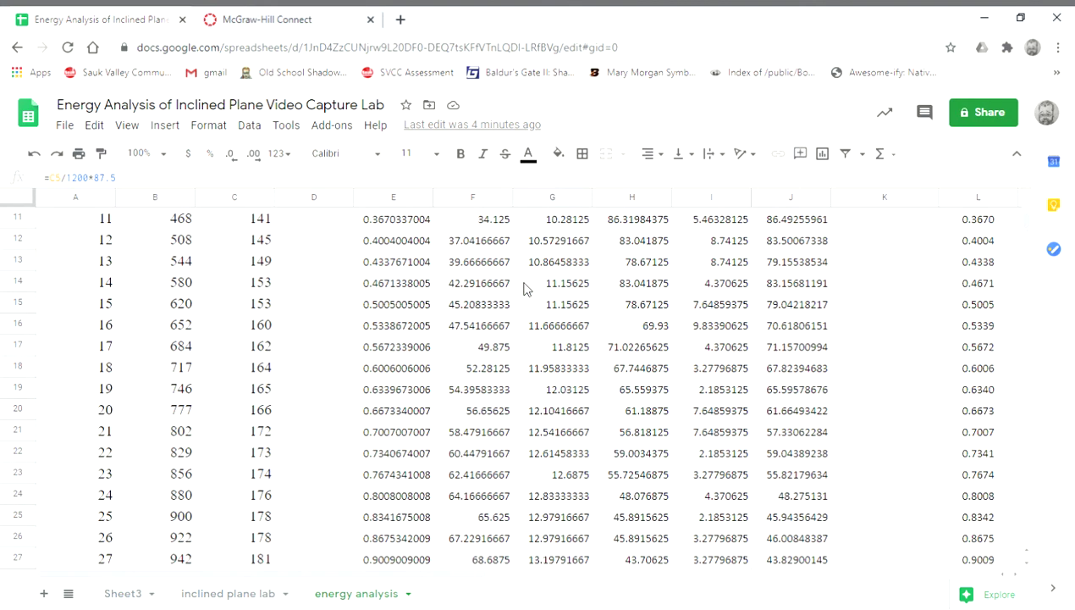
scroll(524, 288, up, 3)
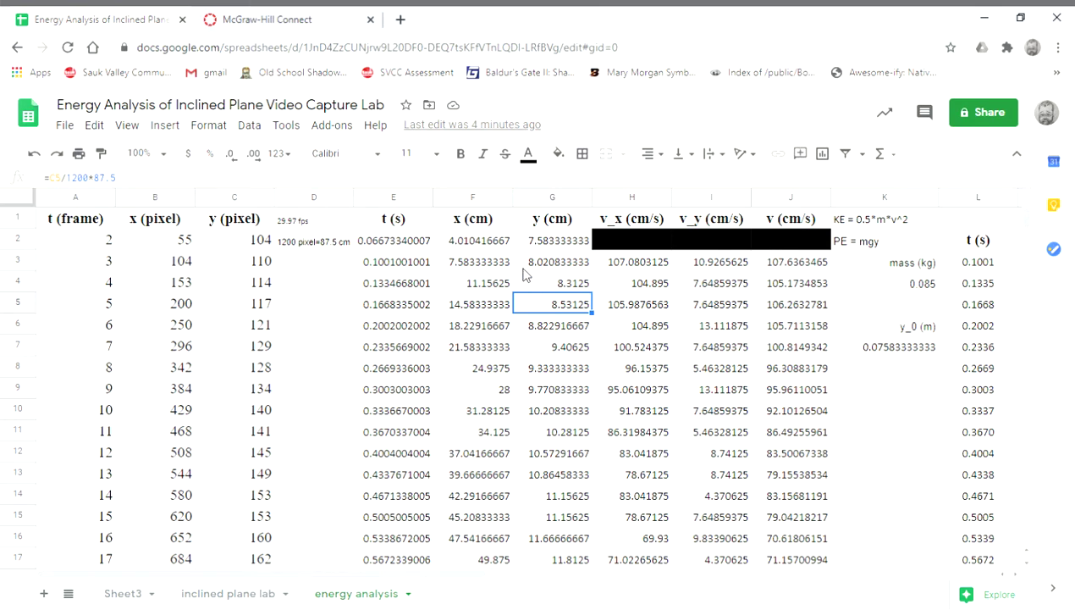
- Review the column headers for t (s), x (cm), y (cm), v_x (cm/s) and v_y (cm/s) in row 1
click(394, 221)
click(459, 220)
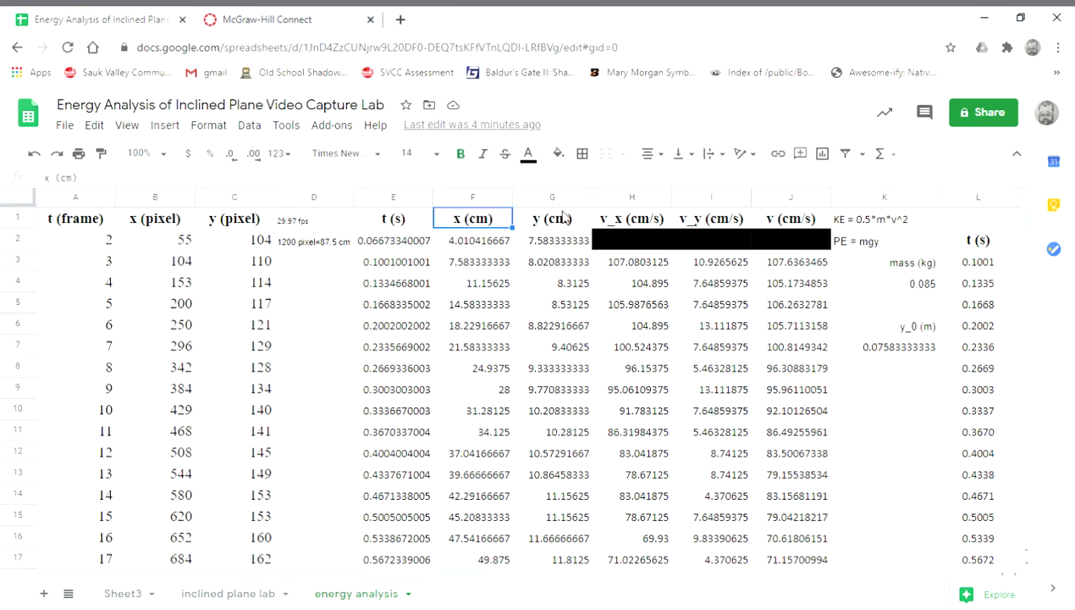
click(565, 216)
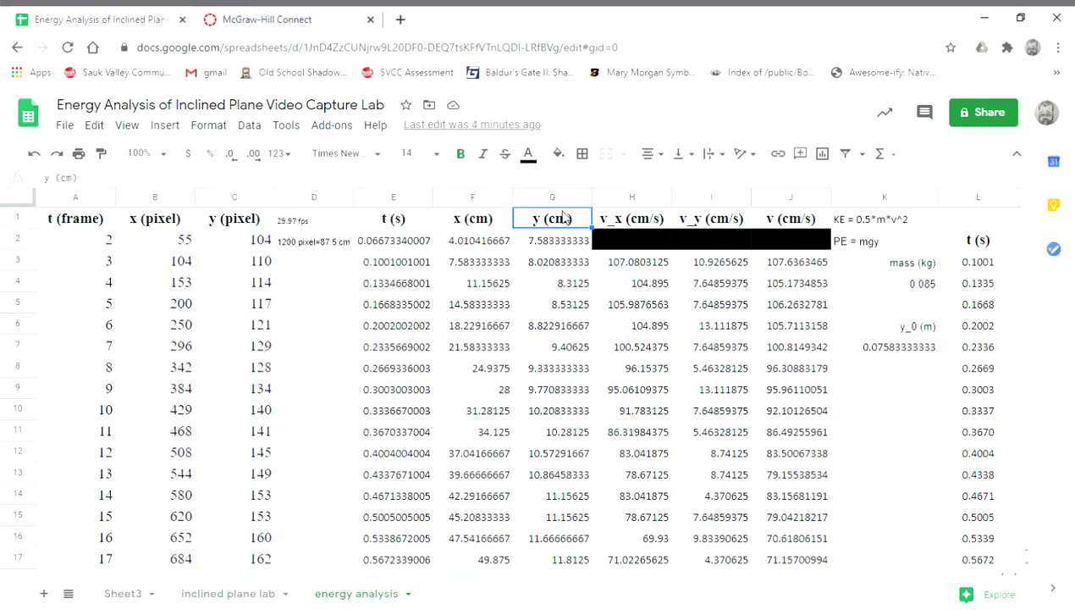
click(643, 224)
click(709, 223)
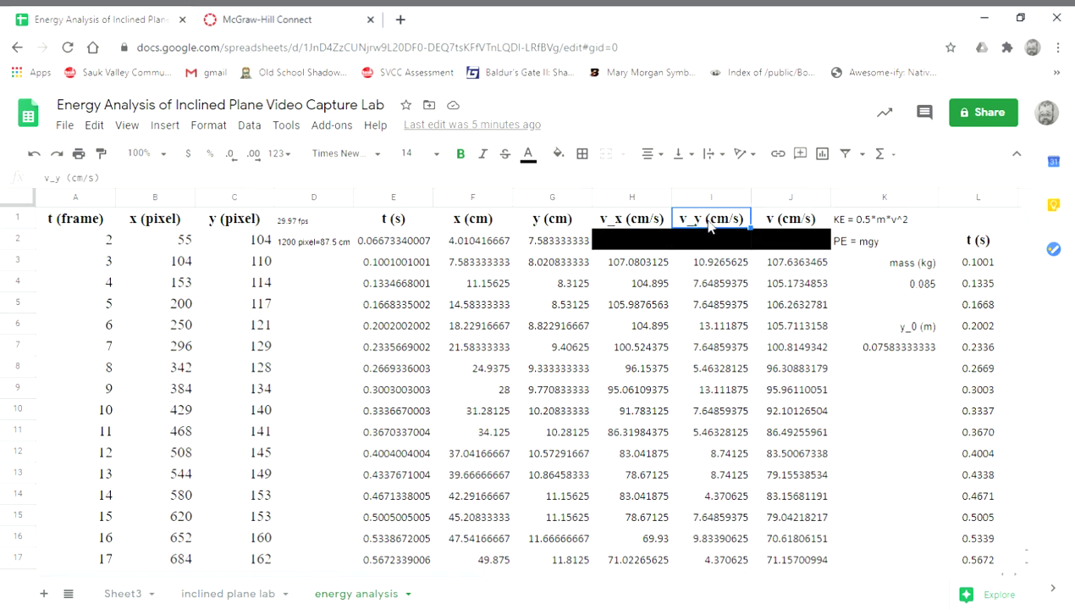
- Inspect the v_x formula in H3 and trace it to the x values in F4 and F2 and the times in E4 and E2
click(638, 268)
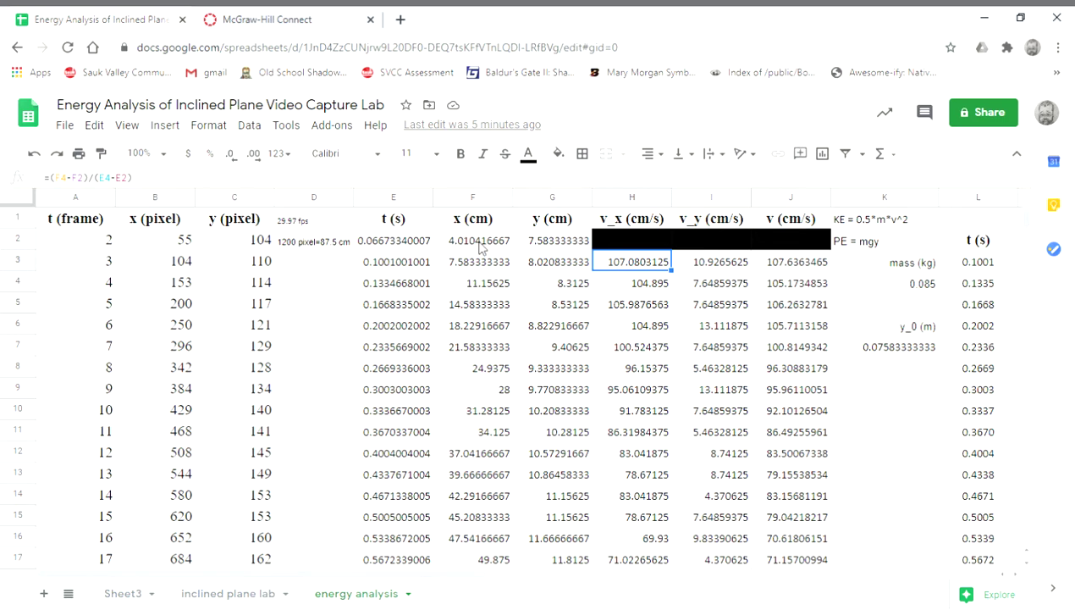
click(478, 281)
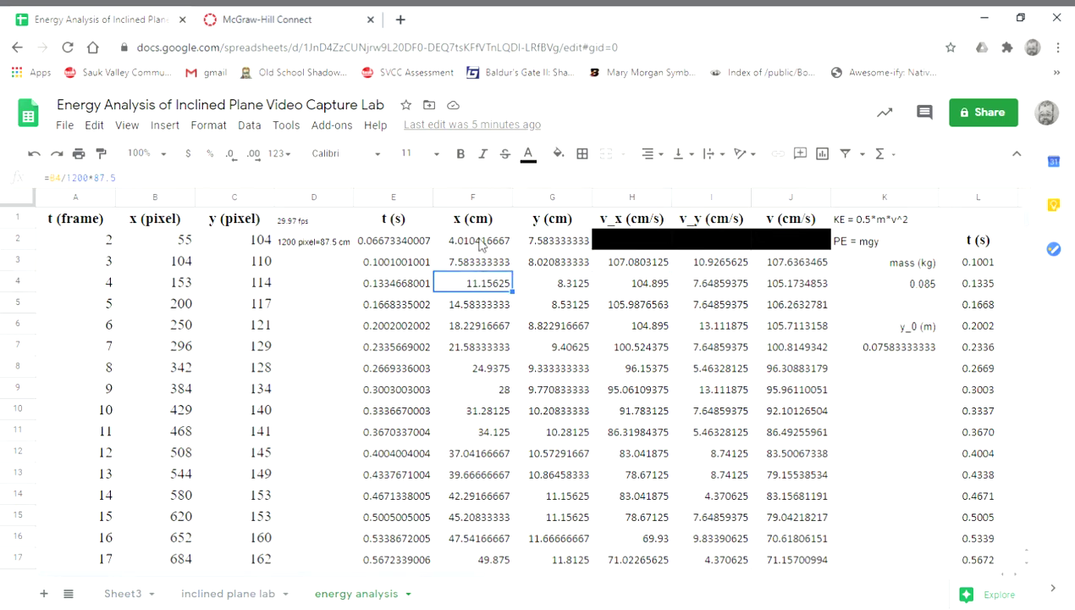
click(480, 244)
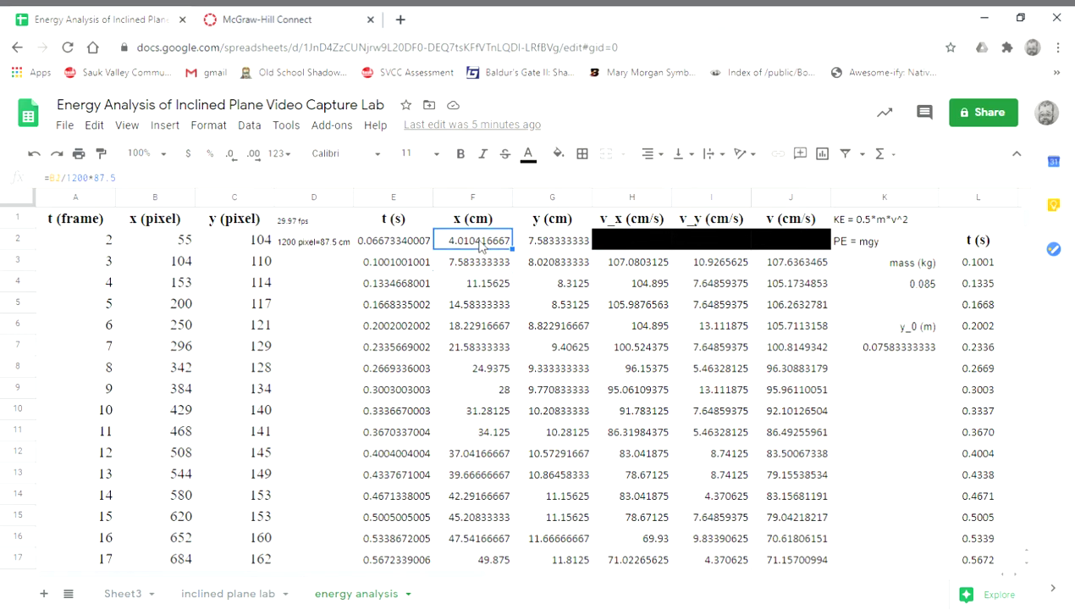
click(627, 262)
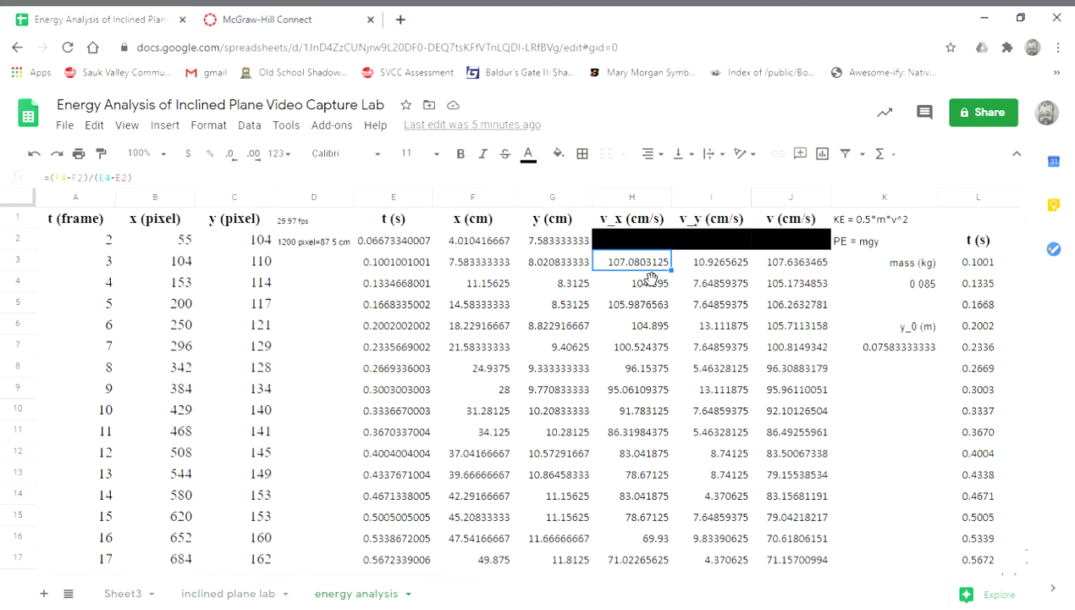
click(472, 288)
click(476, 243)
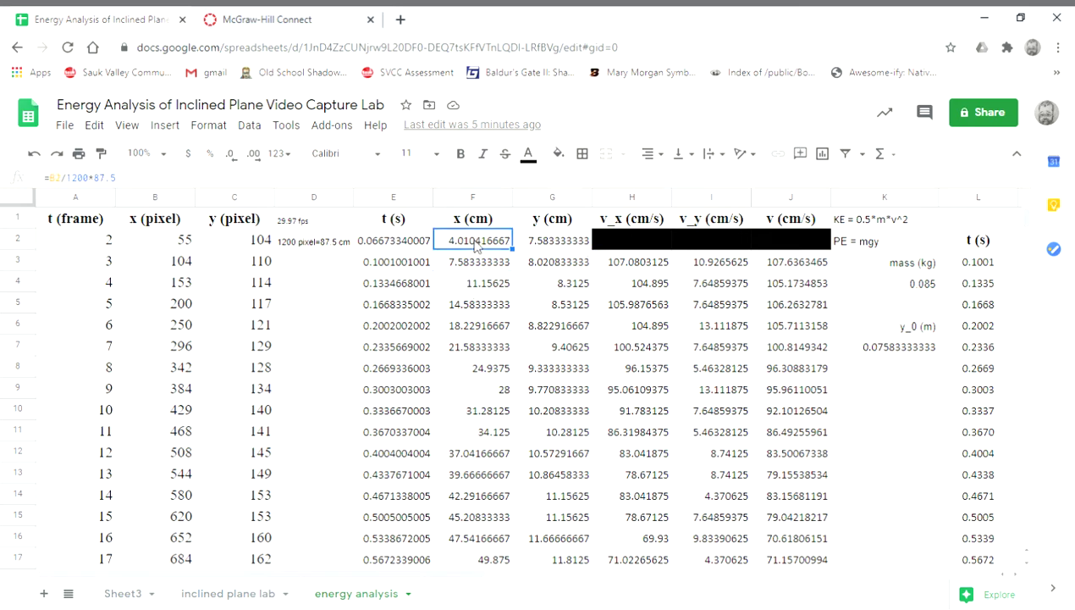
click(396, 286)
click(406, 246)
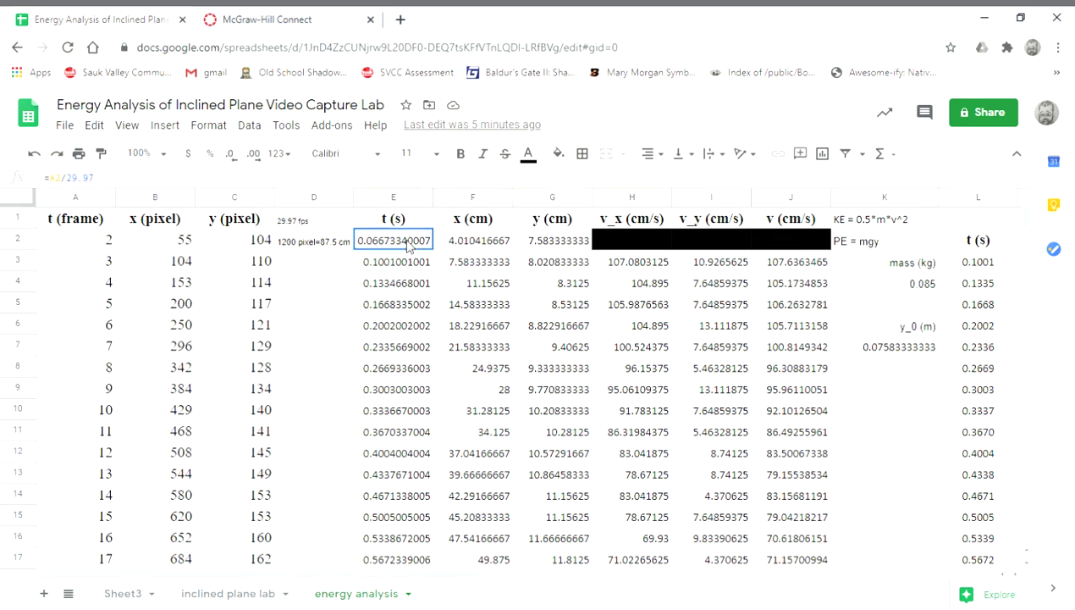
click(631, 268)
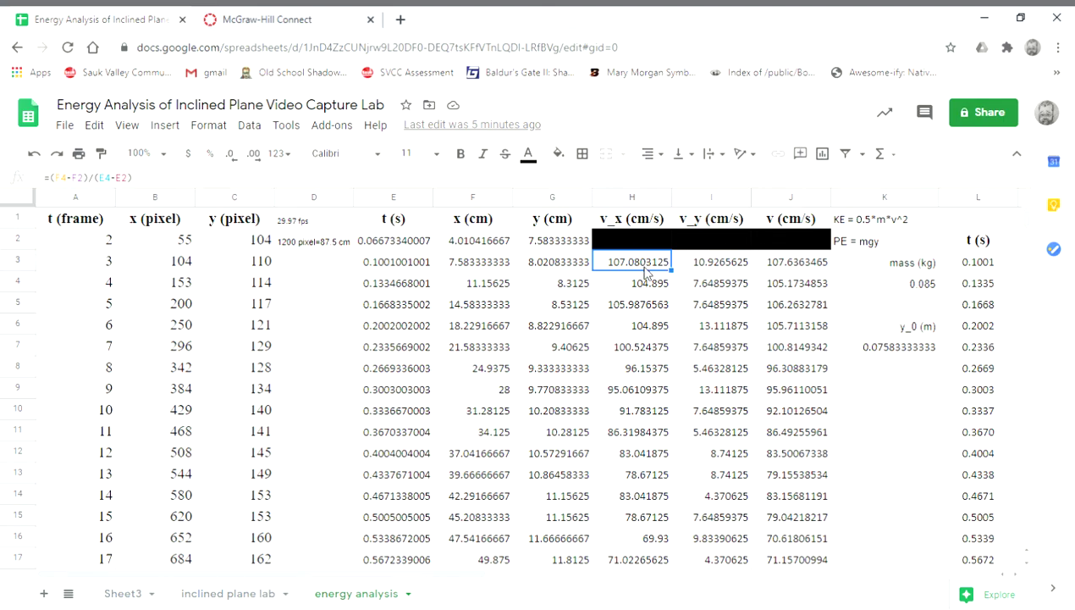
- Look through the v_x (cm/s) values down to the last data row and return to the first row
scroll(642, 320, down, 8)
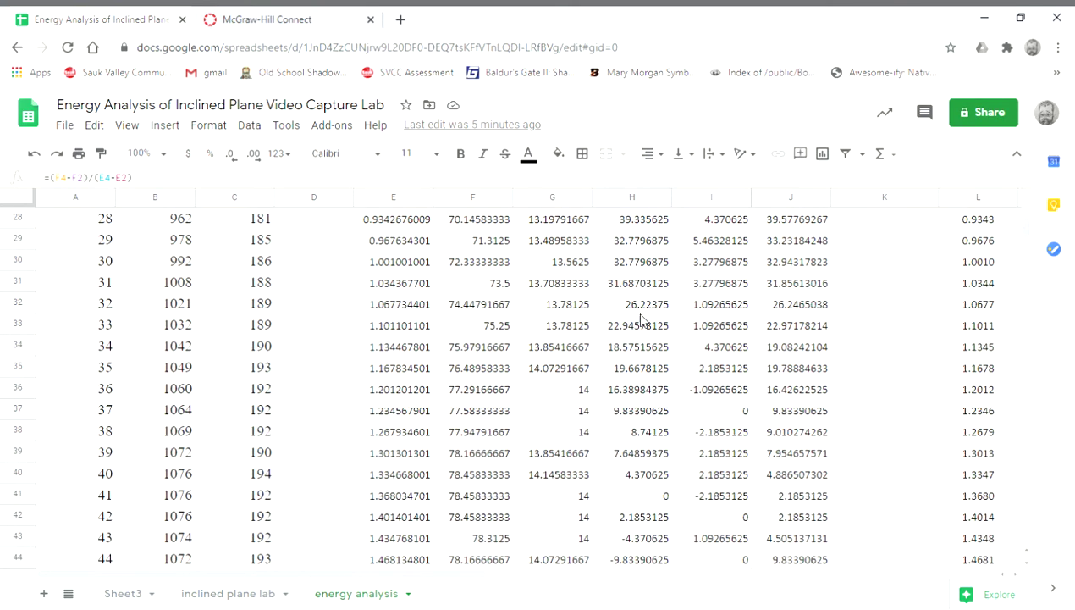
scroll(641, 320, down, 15)
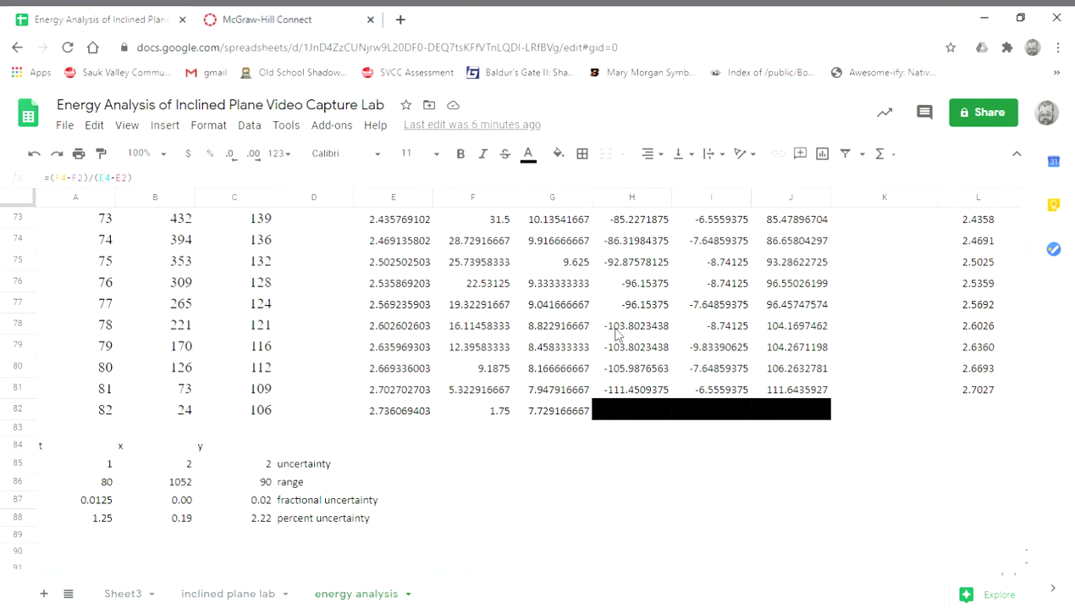
scroll(644, 339, up, 20)
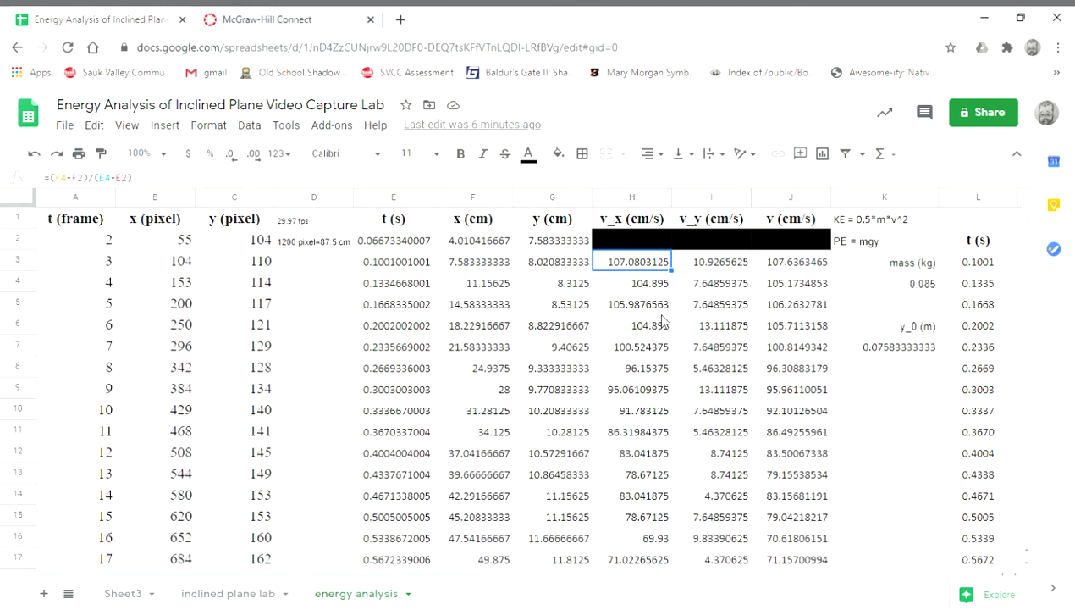
- Inspect the v_y formula in I3, then compare the v_x and v_y headers with the kinetic energy formula in K1
click(732, 267)
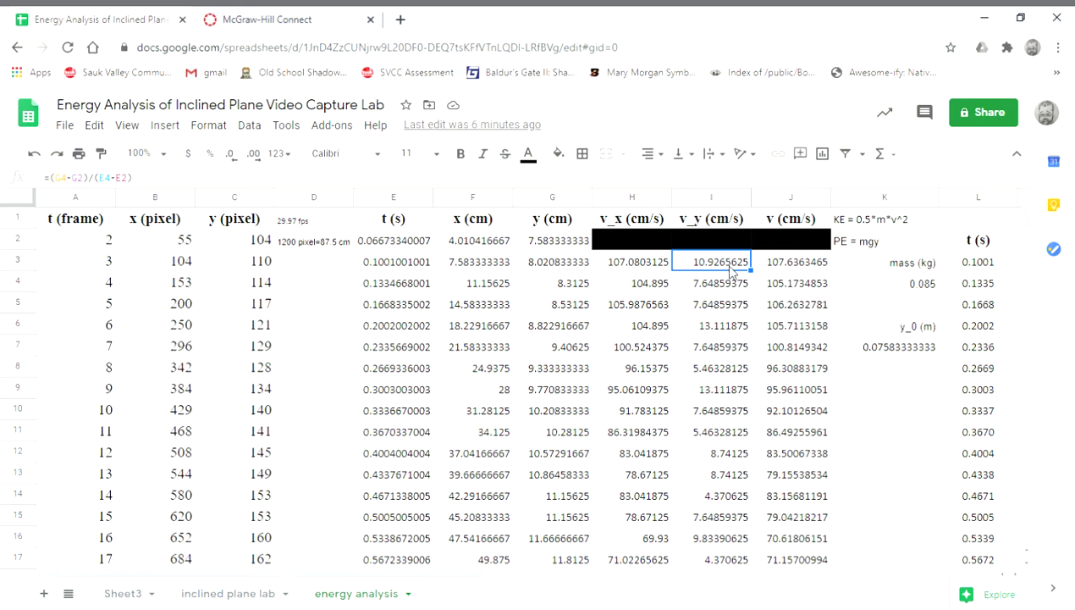
click(637, 222)
click(698, 222)
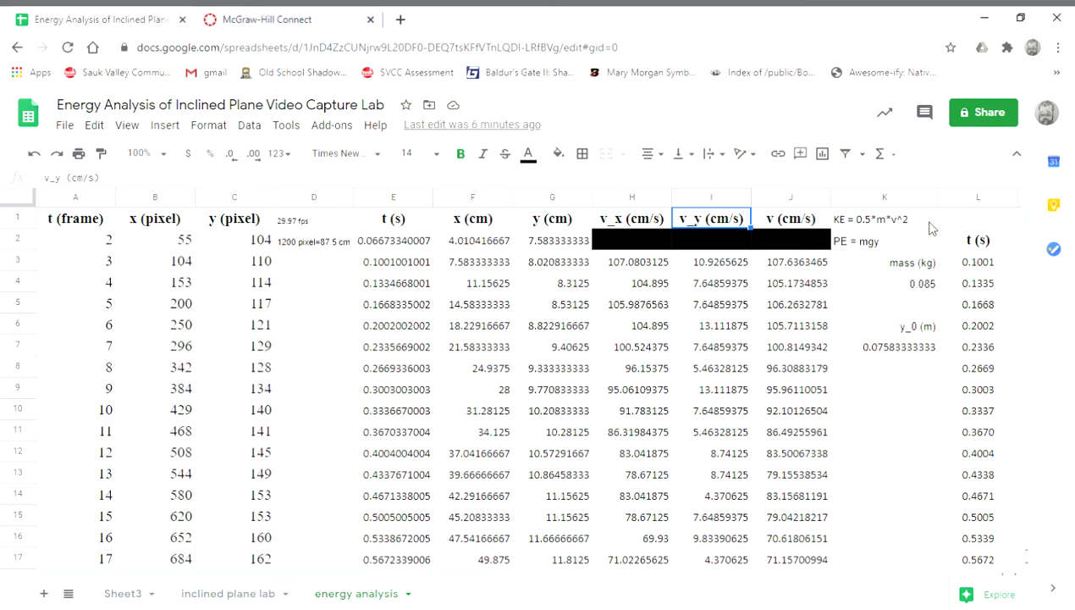
click(903, 229)
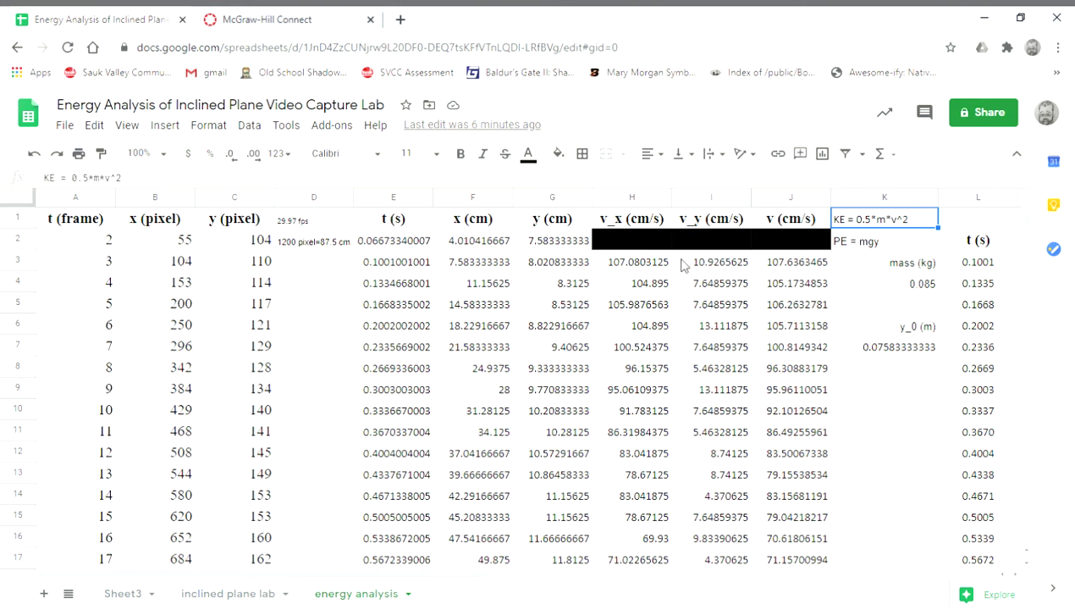
- Inspect the total velocity formulas in J3 and J5 and look down column J to the end of the data
click(775, 264)
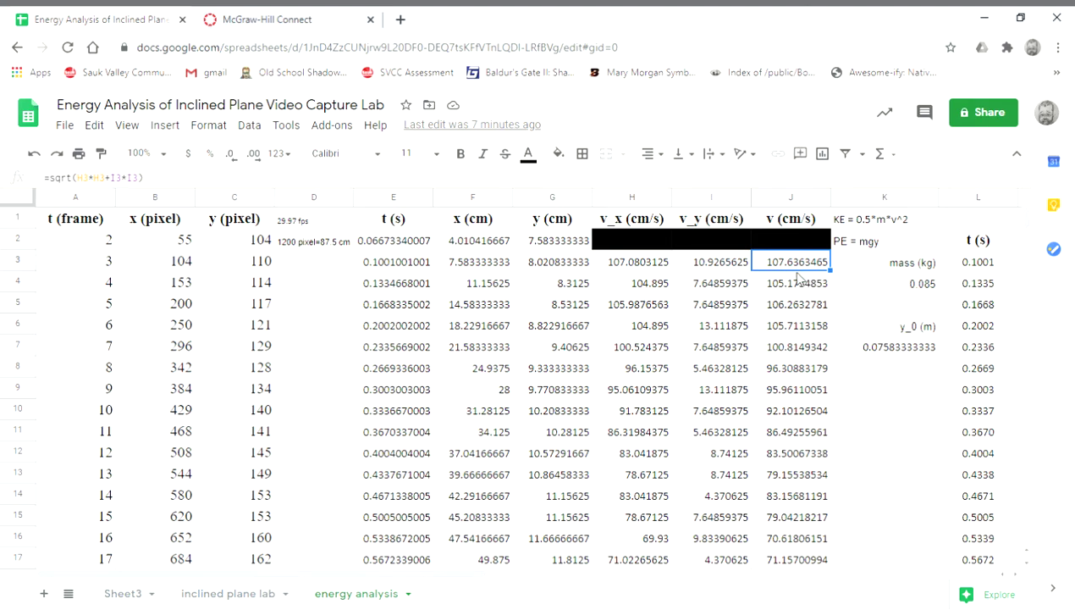
click(789, 302)
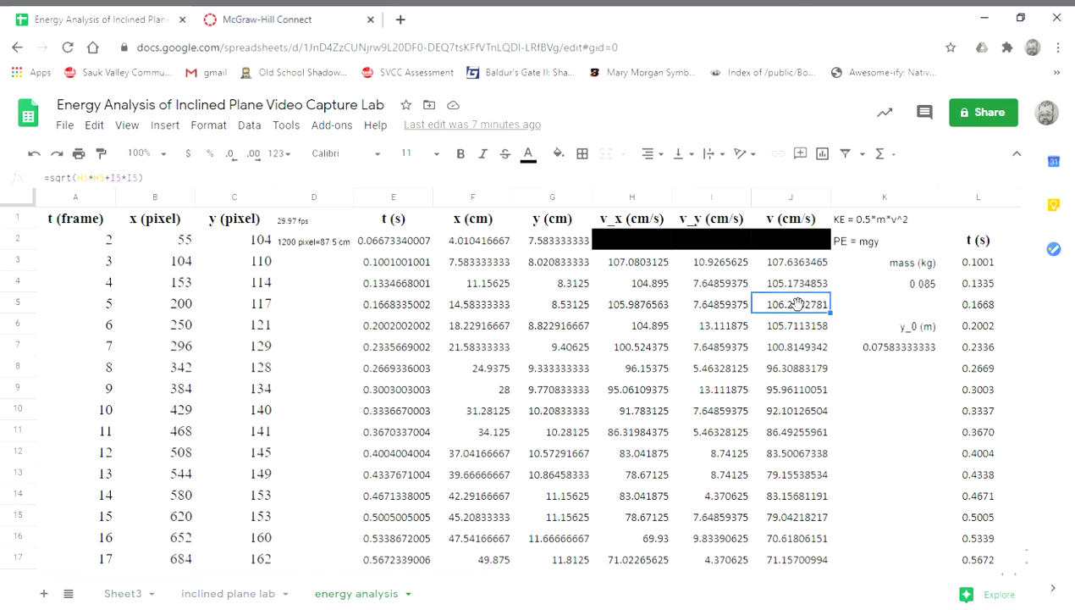
scroll(792, 321, down, 5)
scroll(794, 343, down, 11)
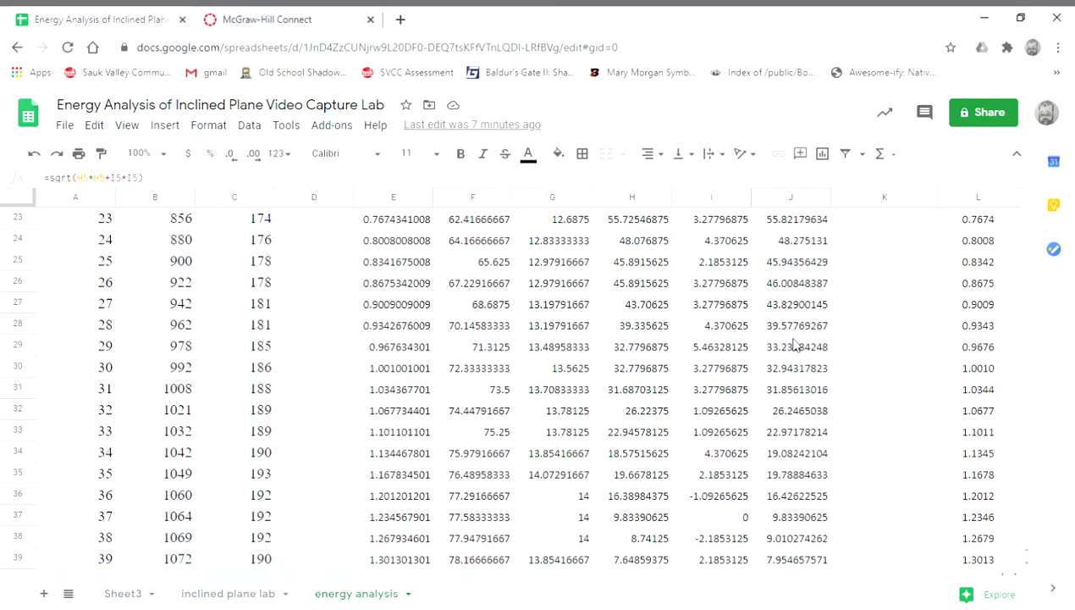
scroll(795, 343, down, 7)
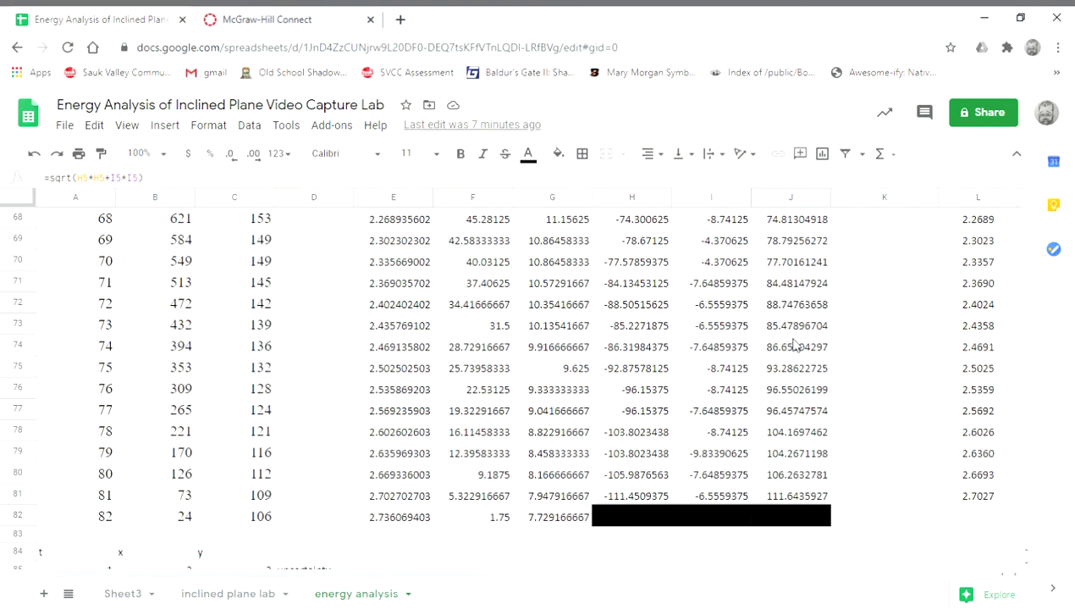
- Inspect the total velocity formulas in J81, J80 and J78 and return to the first row
click(804, 495)
click(806, 475)
click(811, 434)
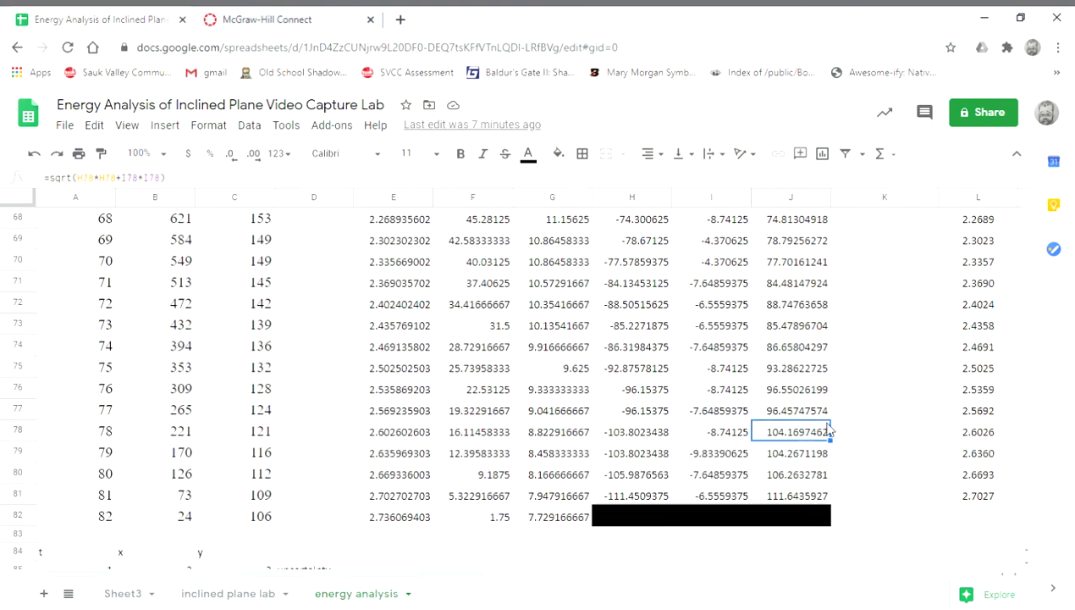
scroll(806, 381, up, 12)
scroll(806, 358, up, 10)
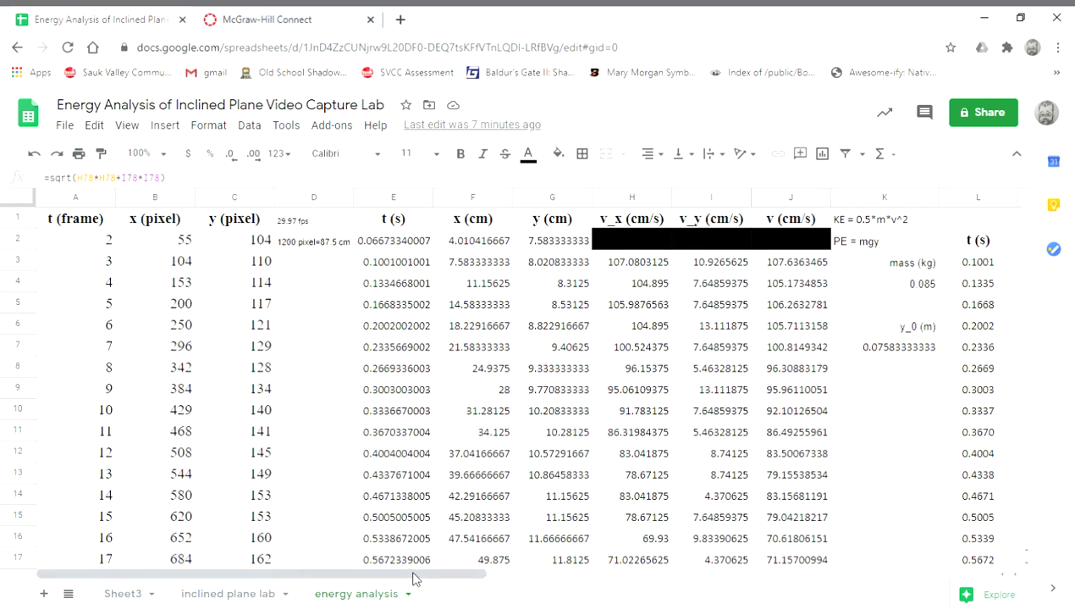
- Bring the energy columns into view and review the KE and PE formulas in K1 and K2 and the mass in K4
drag(415, 578, 669, 583)
drag(675, 583, 644, 581)
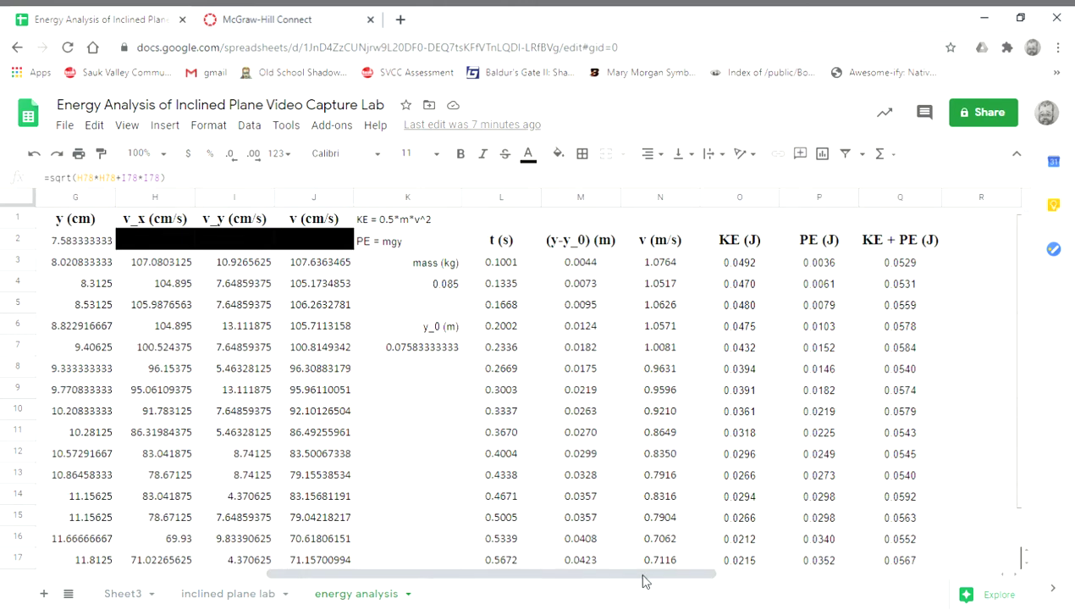
click(395, 222)
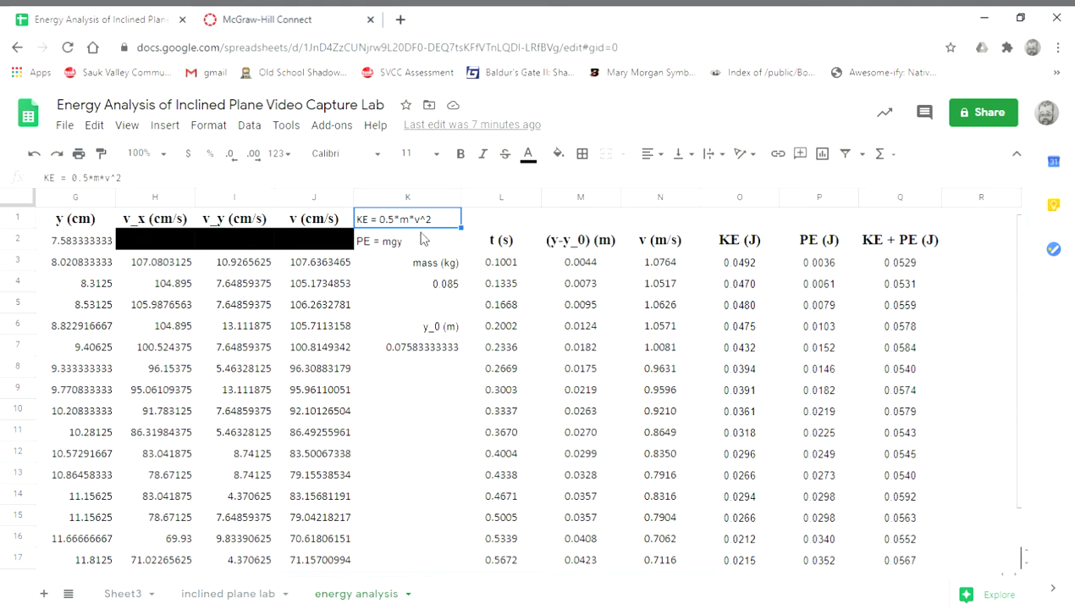
click(411, 244)
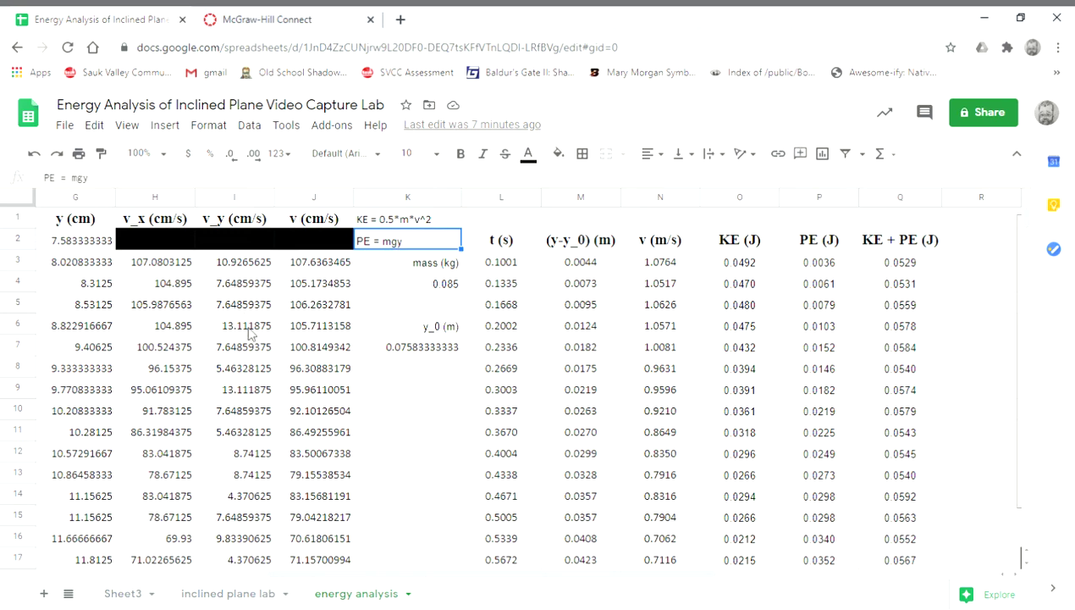
click(425, 287)
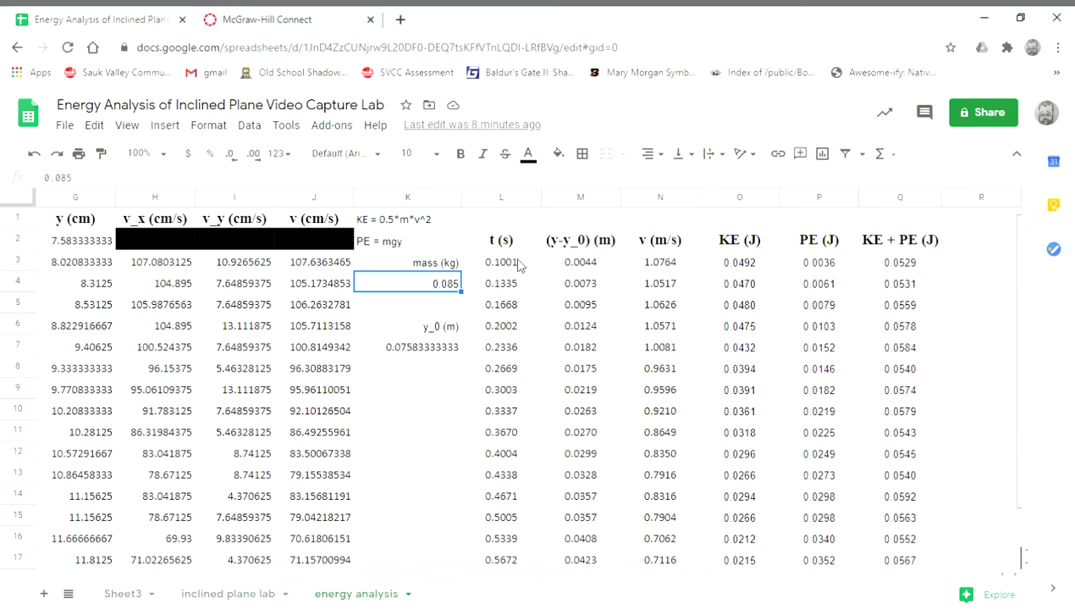
- Compare the potential energy formula in K2 with the y (cm) values in G2, G7 and G10
click(402, 247)
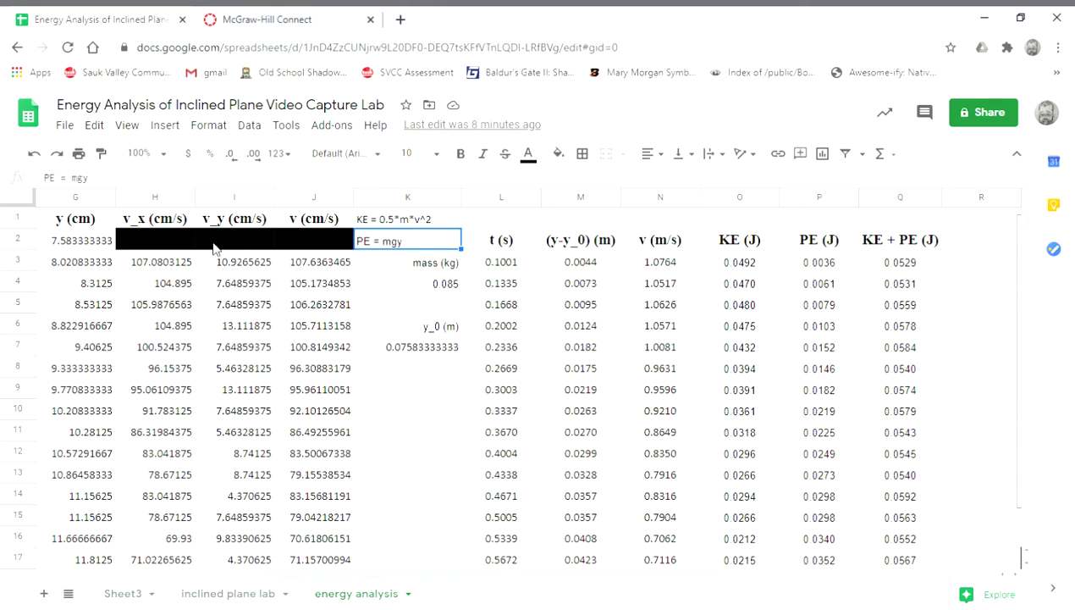
click(81, 244)
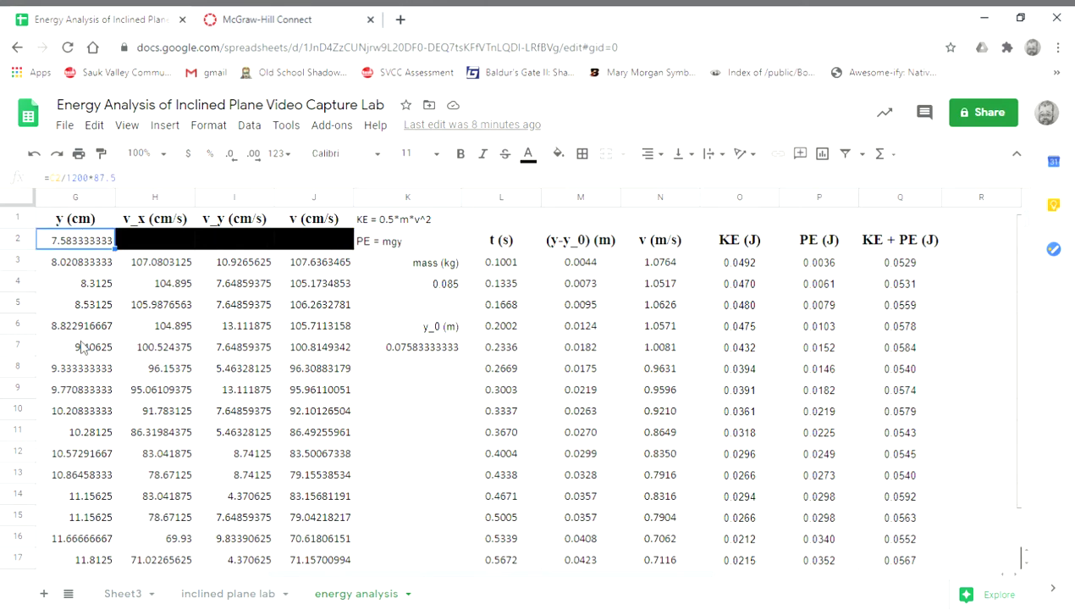
click(84, 345)
click(90, 413)
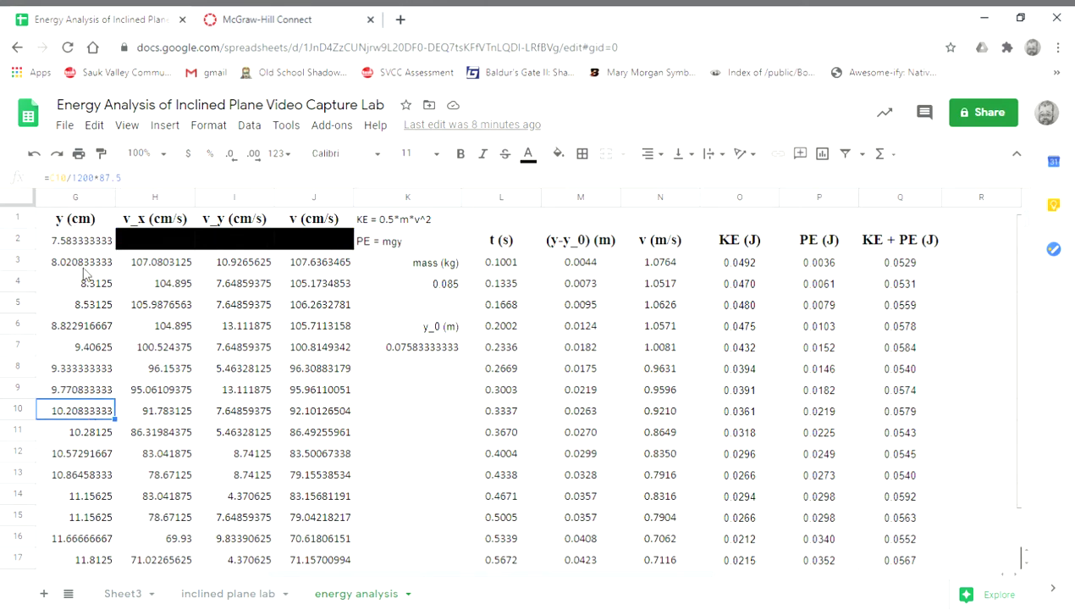
- Relate the potential energy formula in K2 to y_0 (m), inspecting the formula in K7 and its source cell G2
click(395, 241)
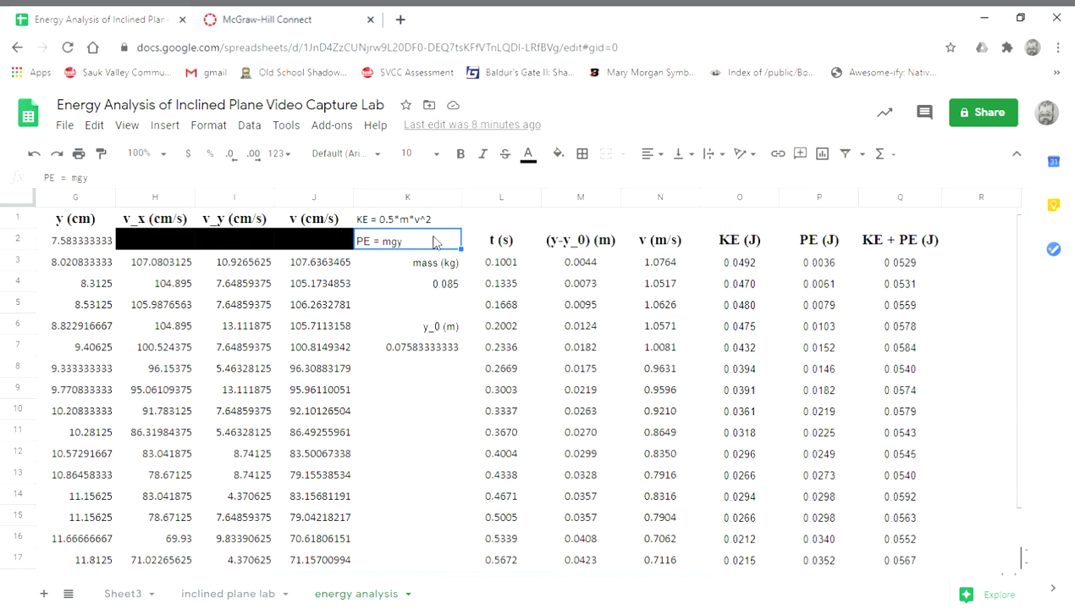
click(428, 326)
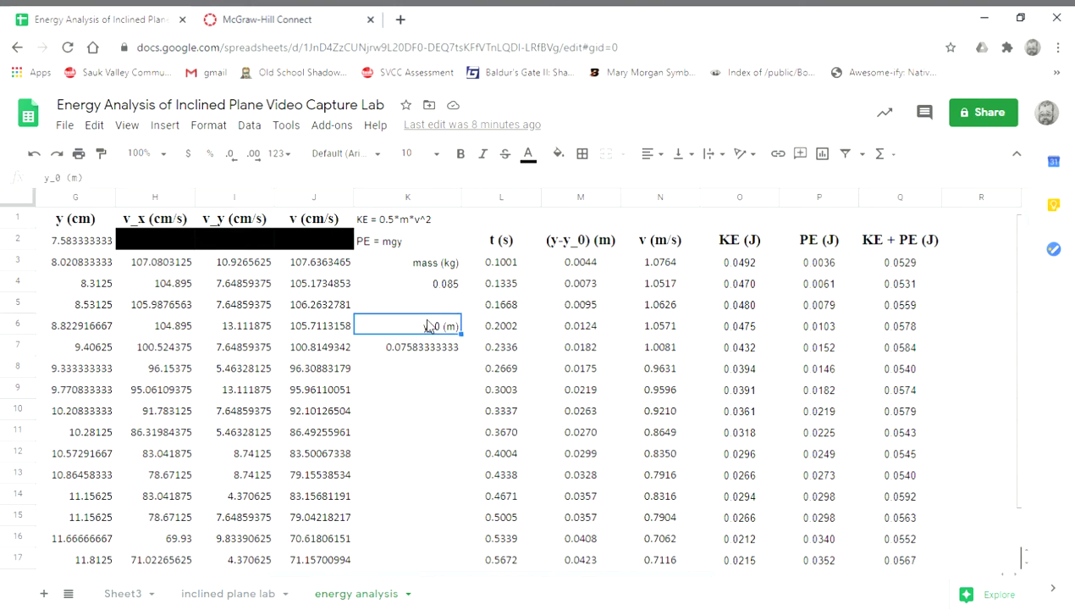
click(426, 350)
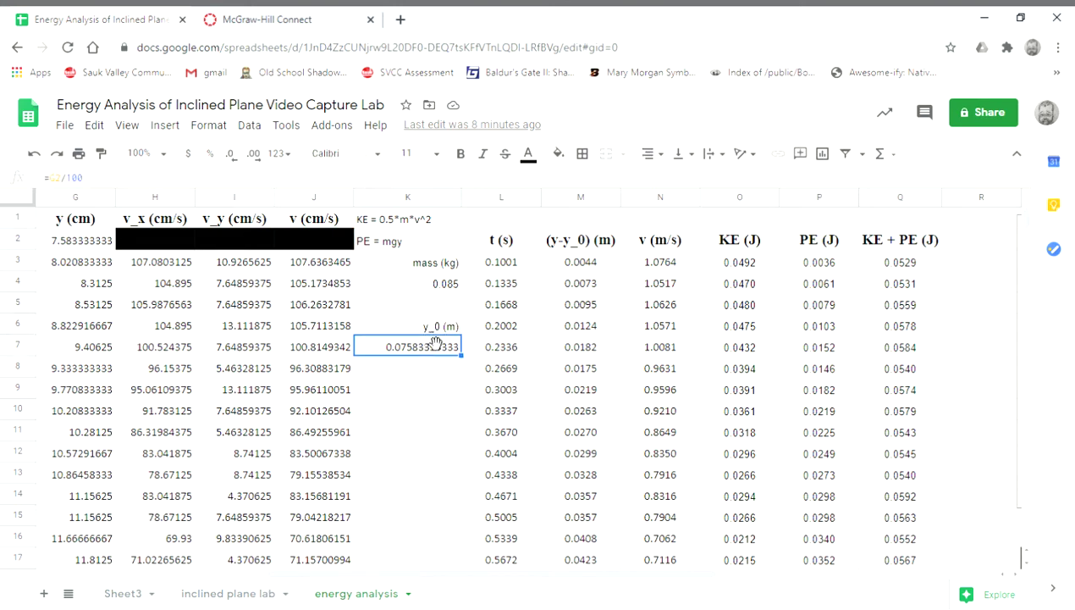
click(68, 242)
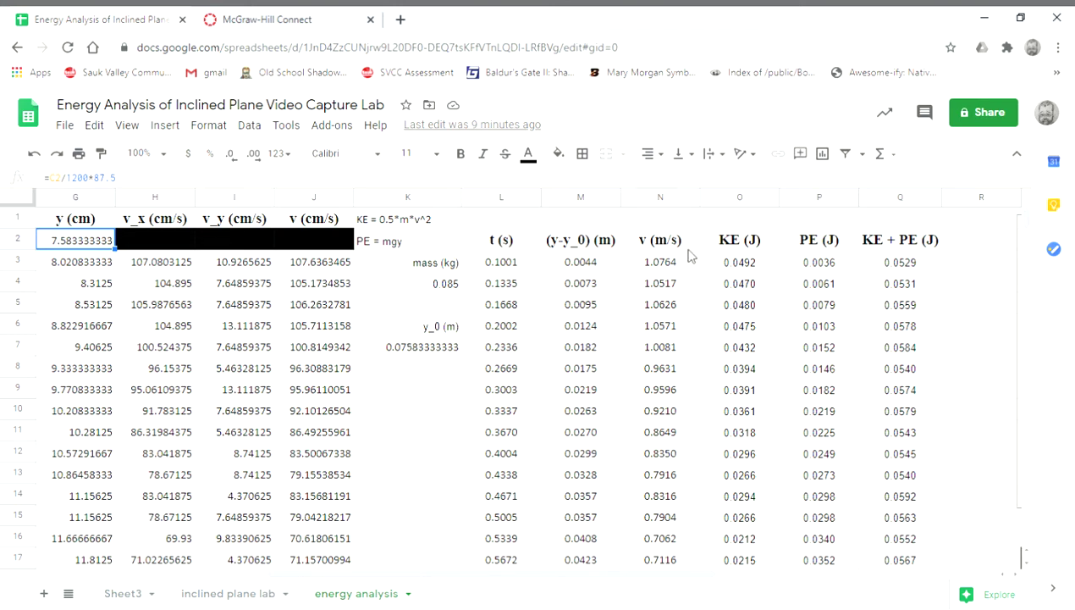
- Review the t (s), (y-y_0) (m) and v (m/s) headers in cells L2, M2 and N2
click(503, 251)
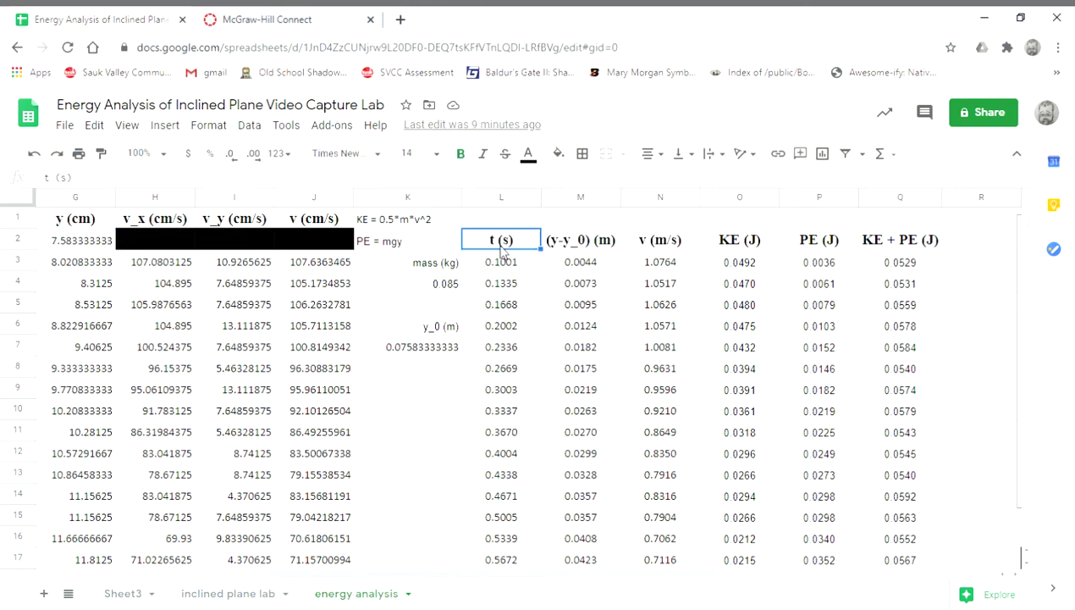
click(559, 245)
click(634, 246)
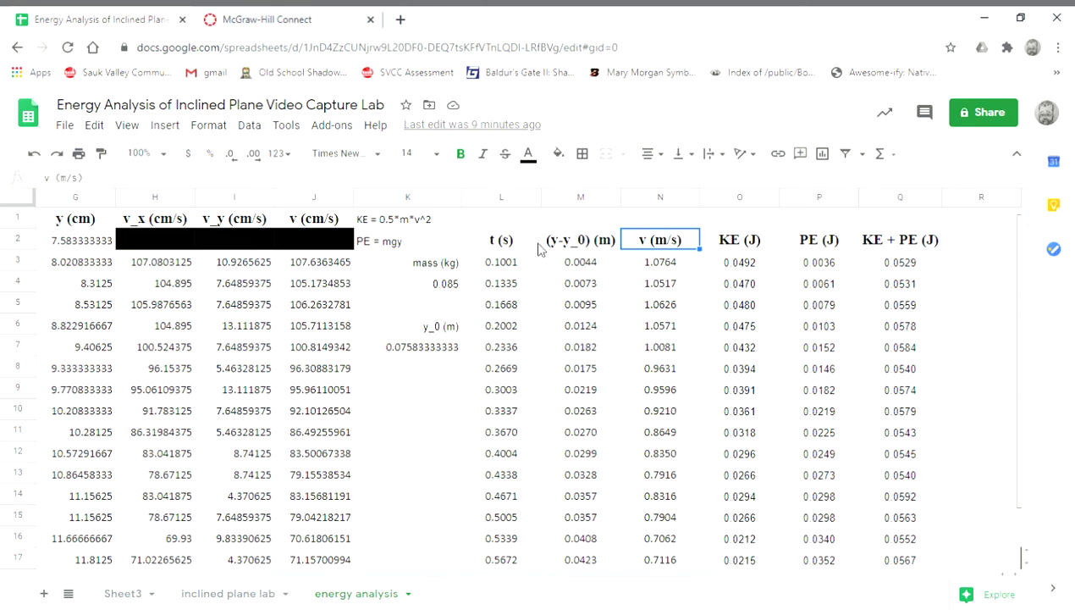
- Review the t (s) and (y-y_0) (m) headers in L2 and M2 and the time references in L3 and L5
click(499, 252)
click(608, 243)
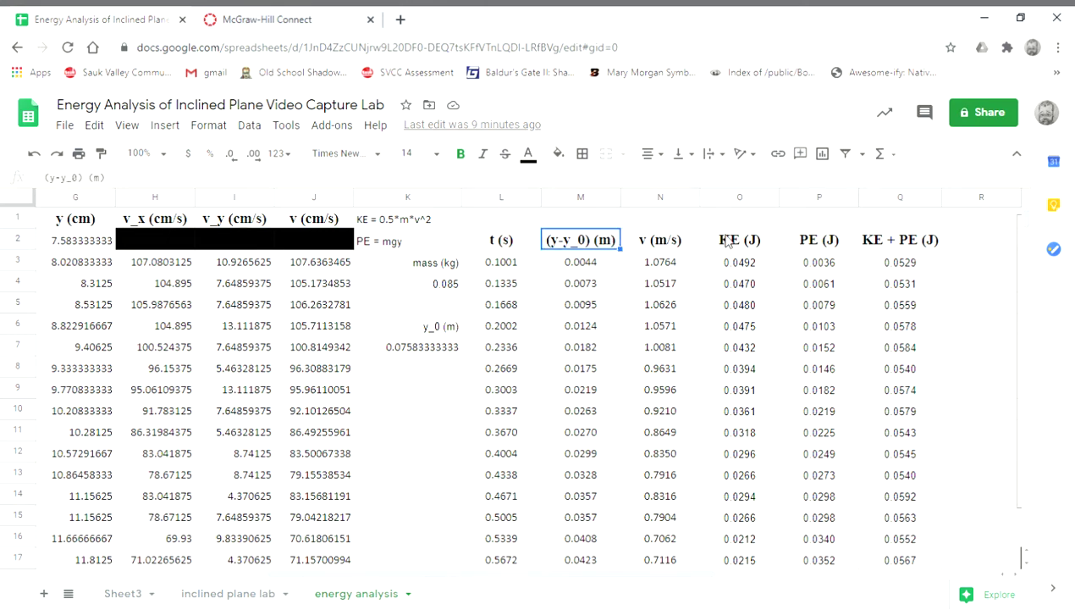
click(503, 265)
click(503, 304)
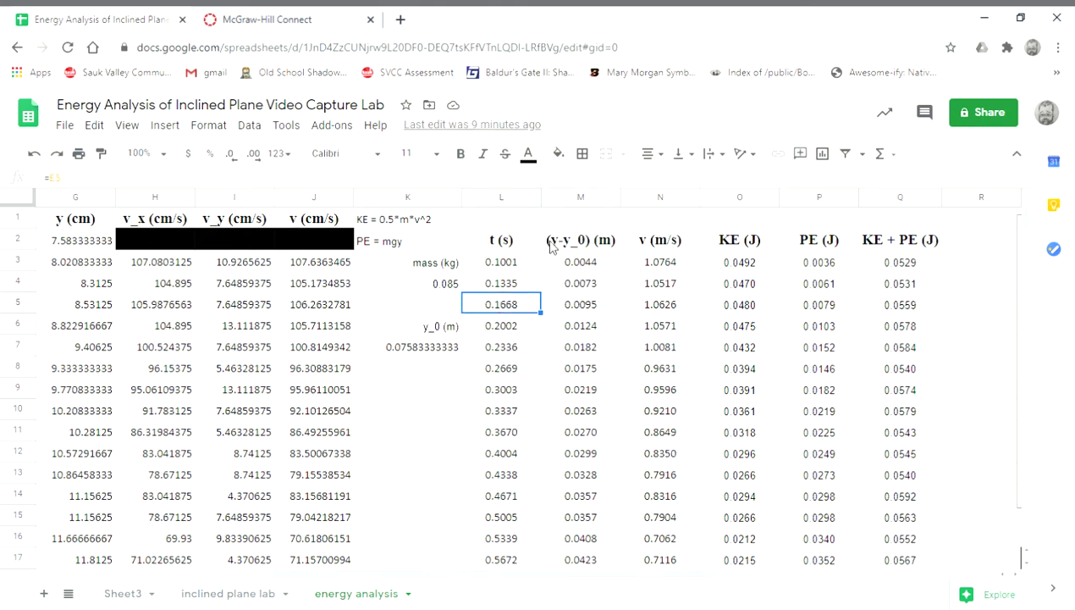
- Review the (y-y_0) (m), v (m/s) and KE (J) headers together with the conversion formulas in M3 and N3
click(598, 246)
click(661, 240)
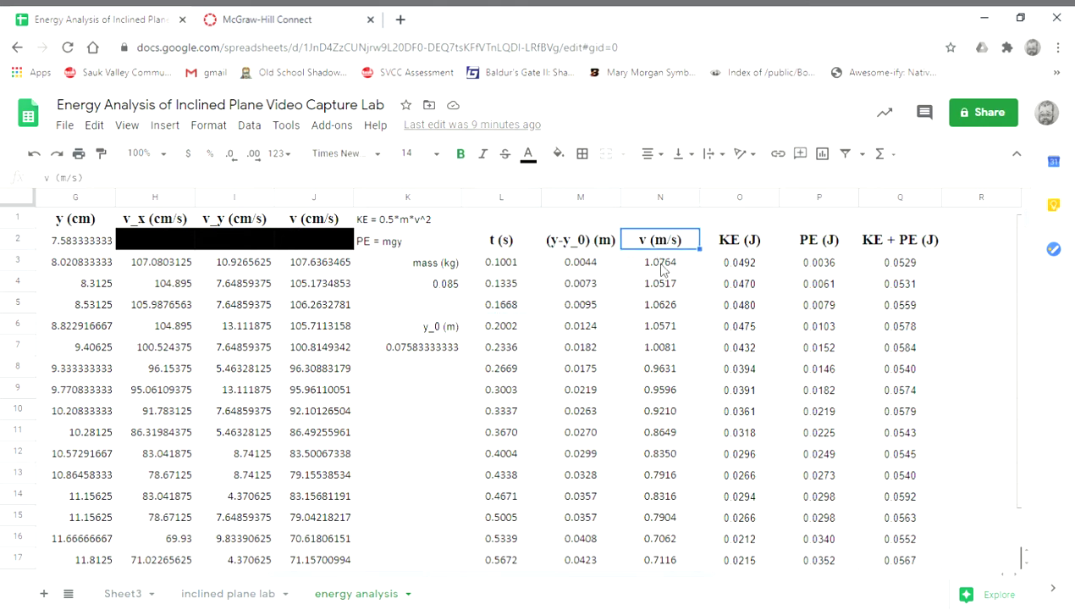
click(663, 268)
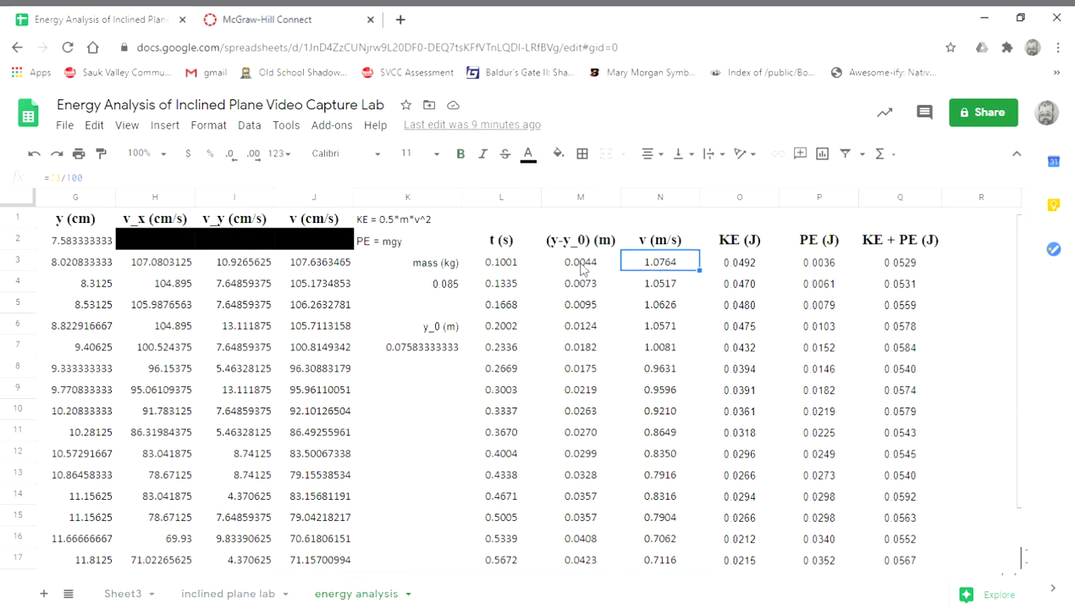
click(581, 267)
click(649, 267)
click(746, 240)
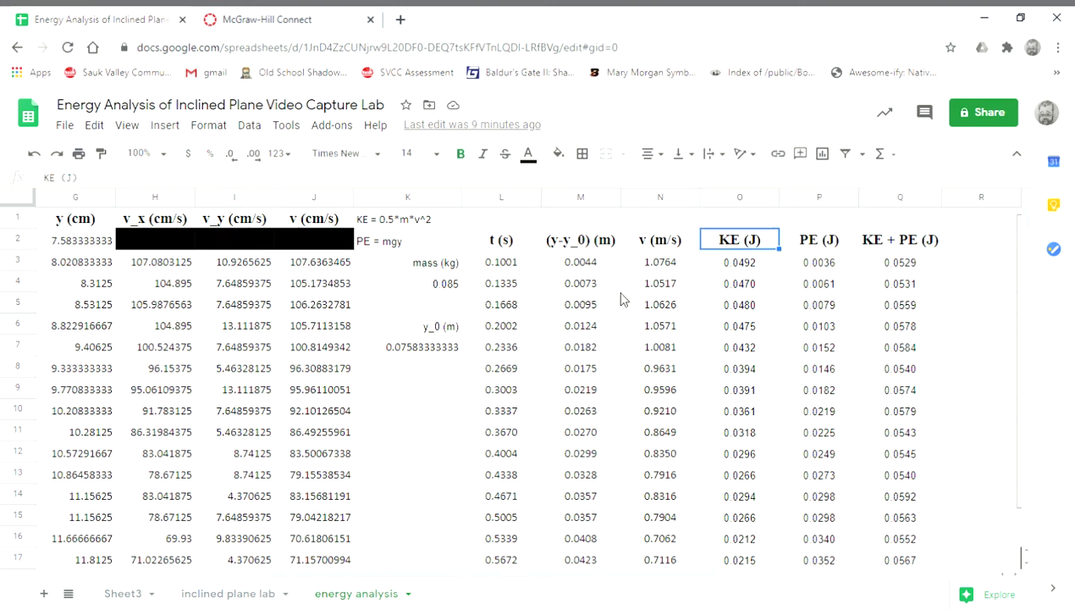
- Inspect the time column's header in L2 and its cell references in L3 and L5
click(506, 264)
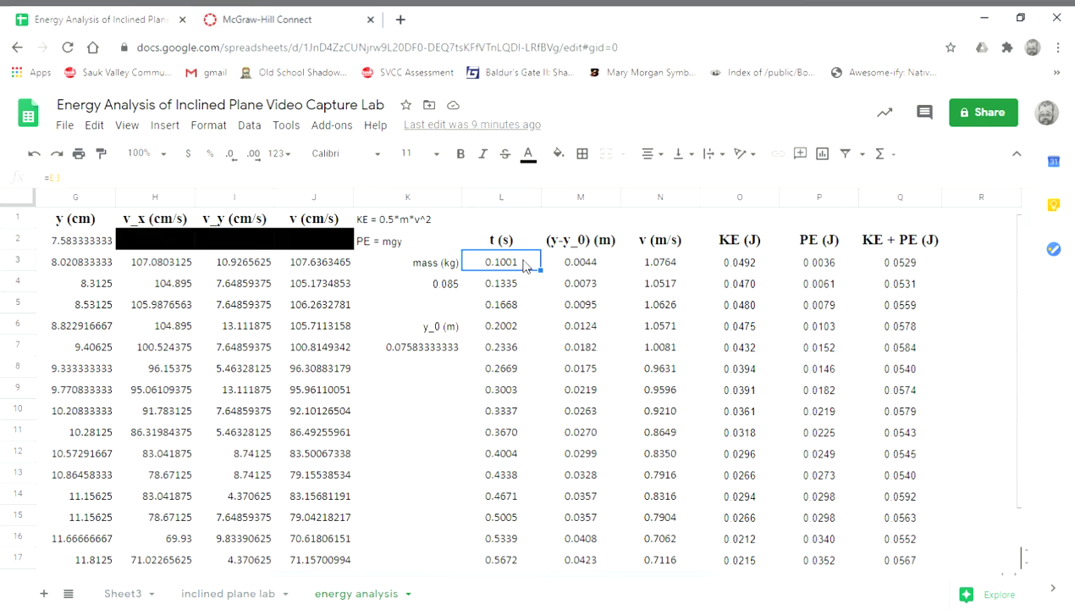
click(513, 311)
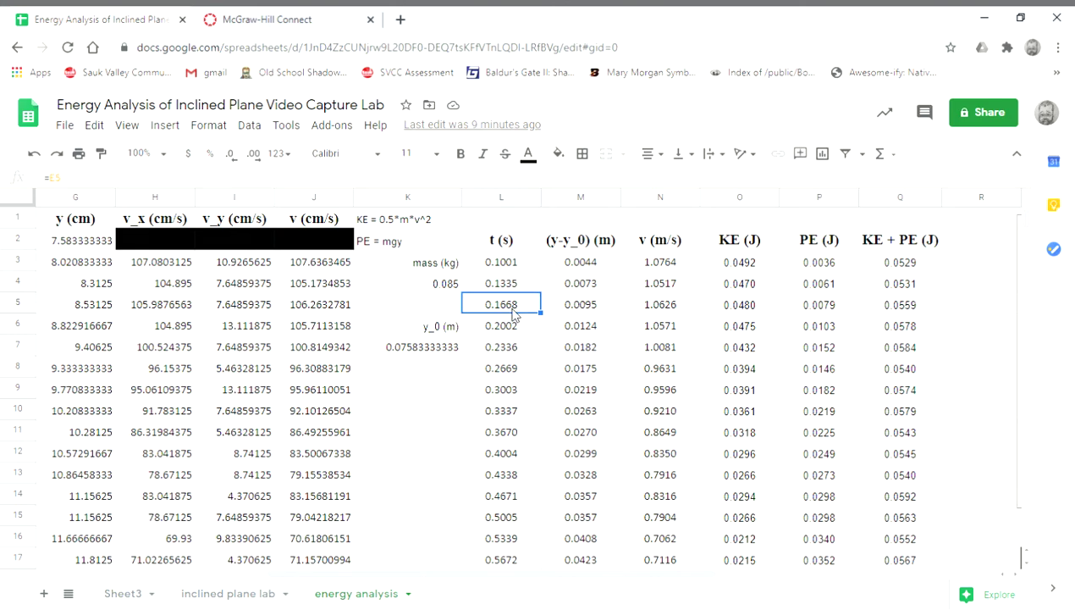
key(Up)
key(Up)
key(Up)
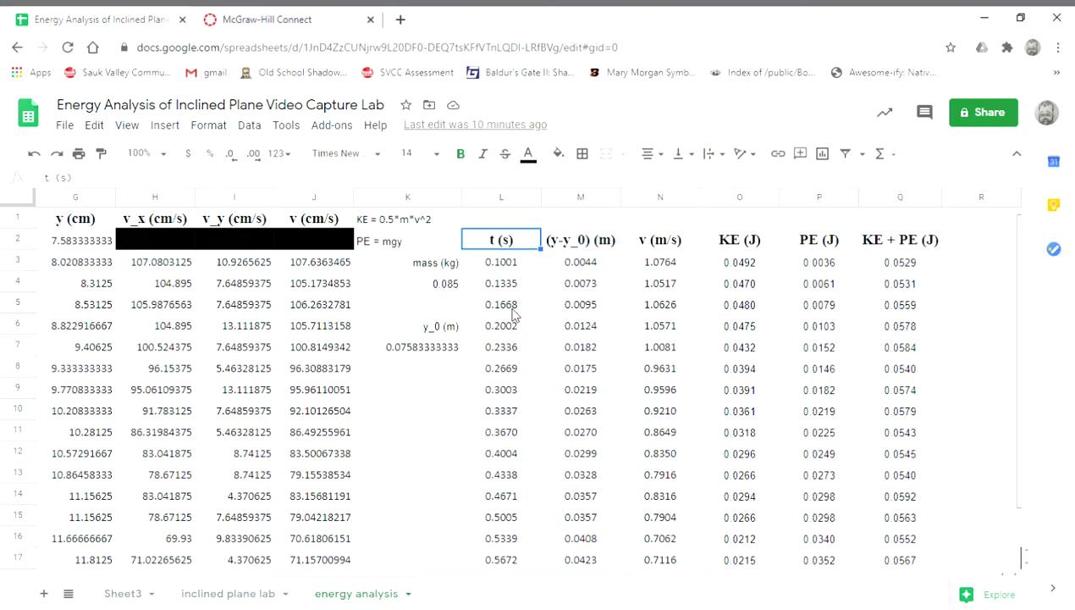
key(Down)
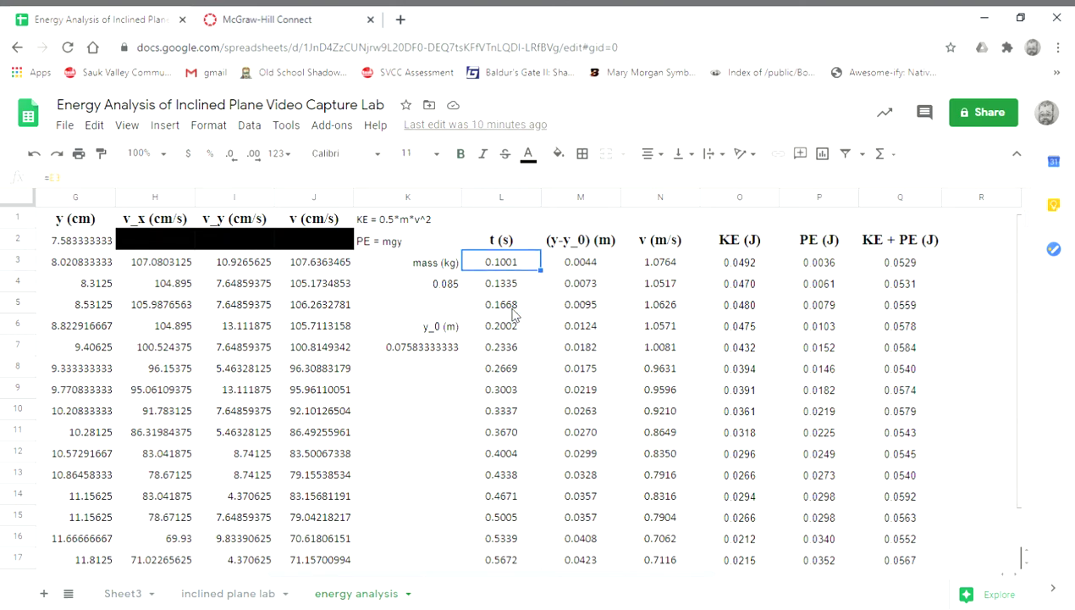
- Examine the height-difference formula in M3 and how it repeats down the column in M5, M9 and M14
key(Right)
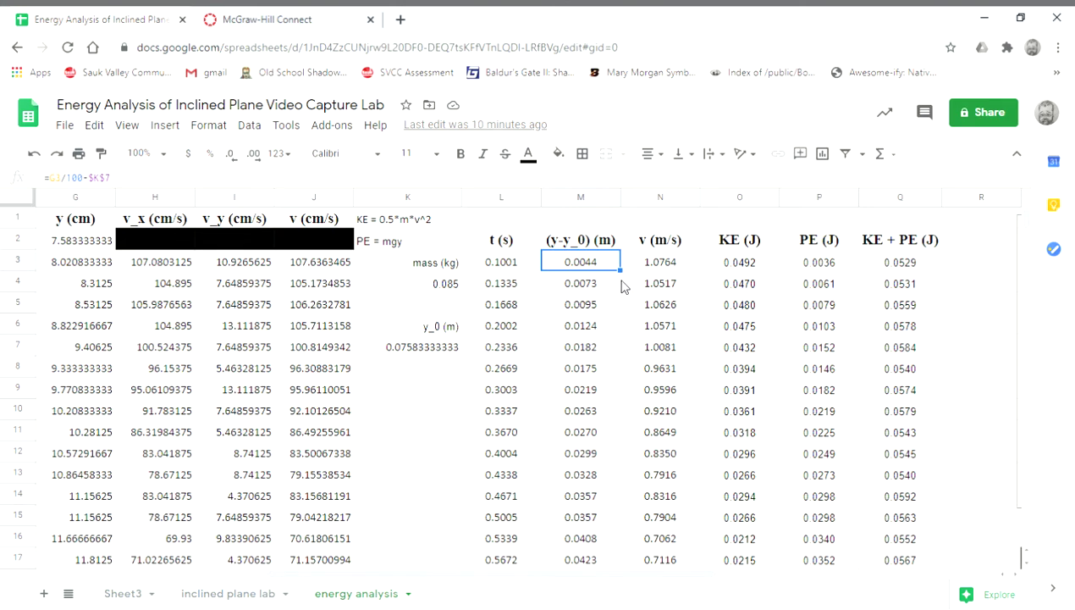
click(591, 305)
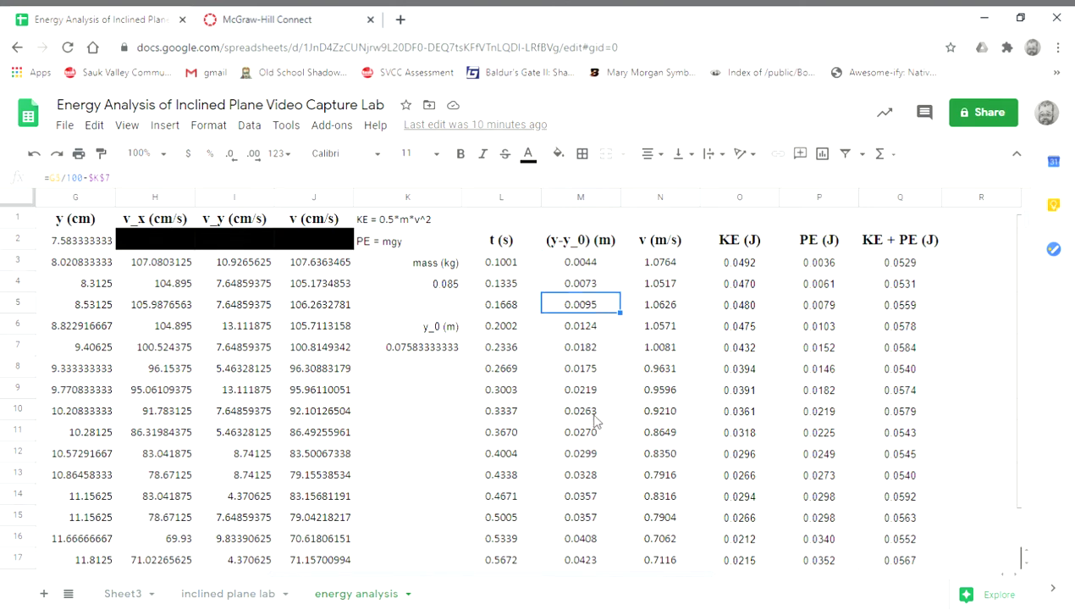
click(573, 390)
click(593, 496)
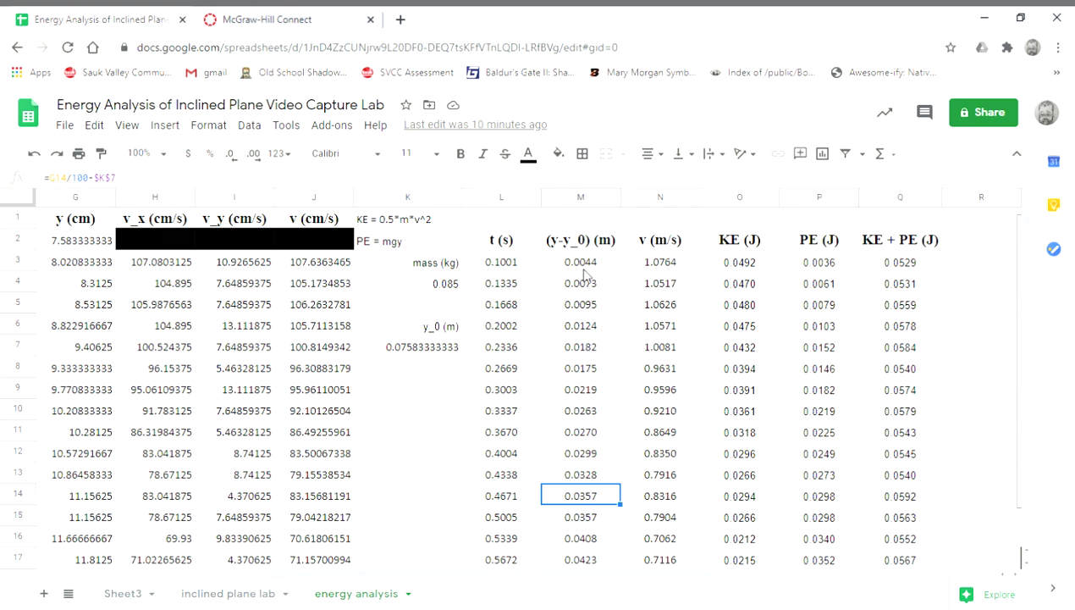
scroll(584, 274, down, 5)
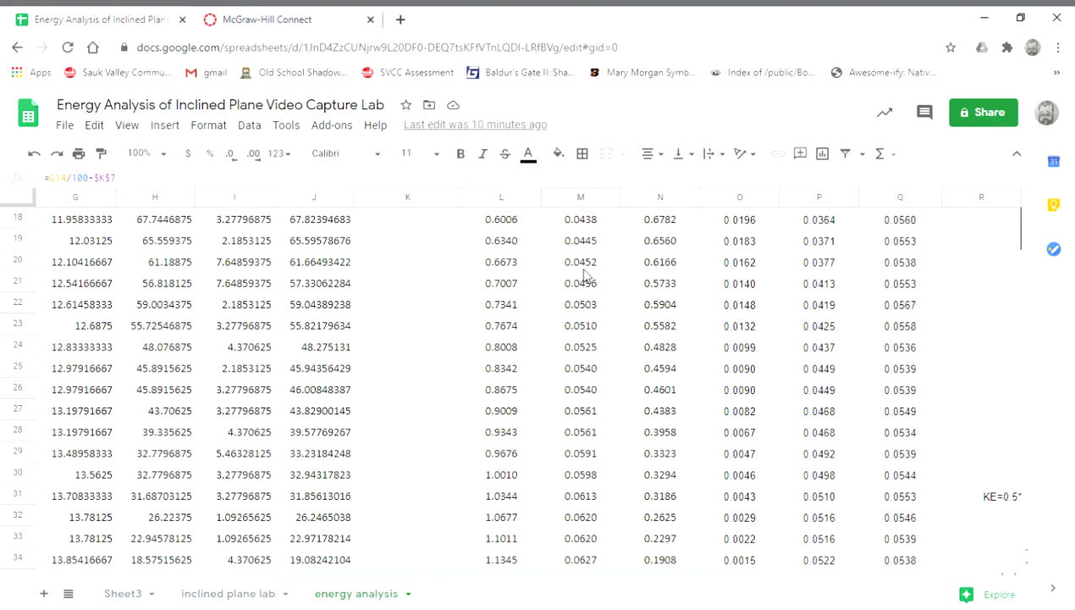
scroll(584, 274, down, 4)
scroll(584, 274, up, 9)
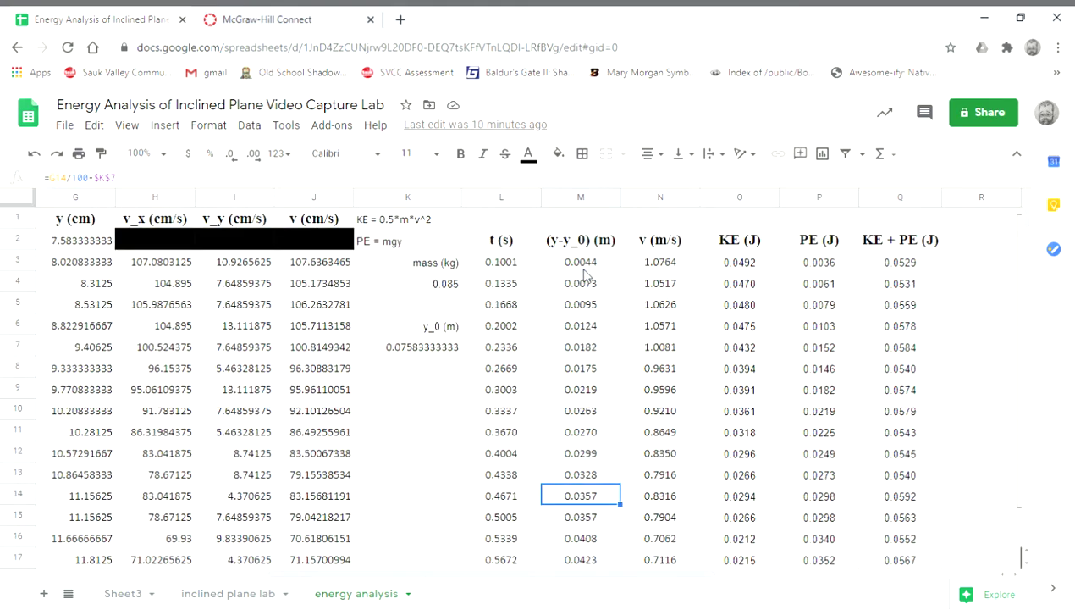
- Trace the v (m/s) formula in N3 back to its source speed in J3
click(677, 265)
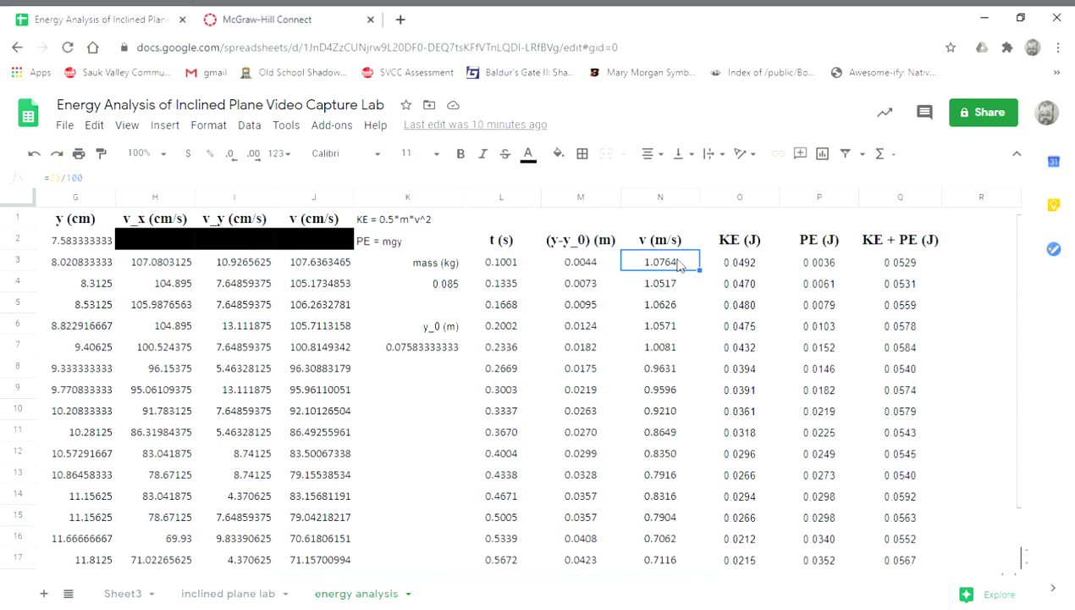
click(326, 268)
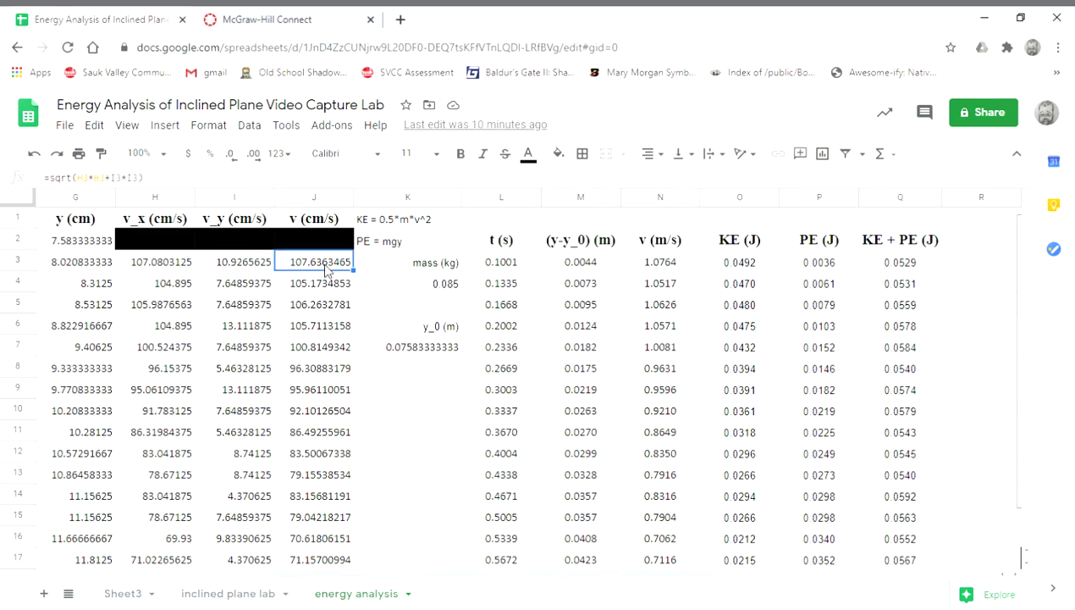
click(669, 266)
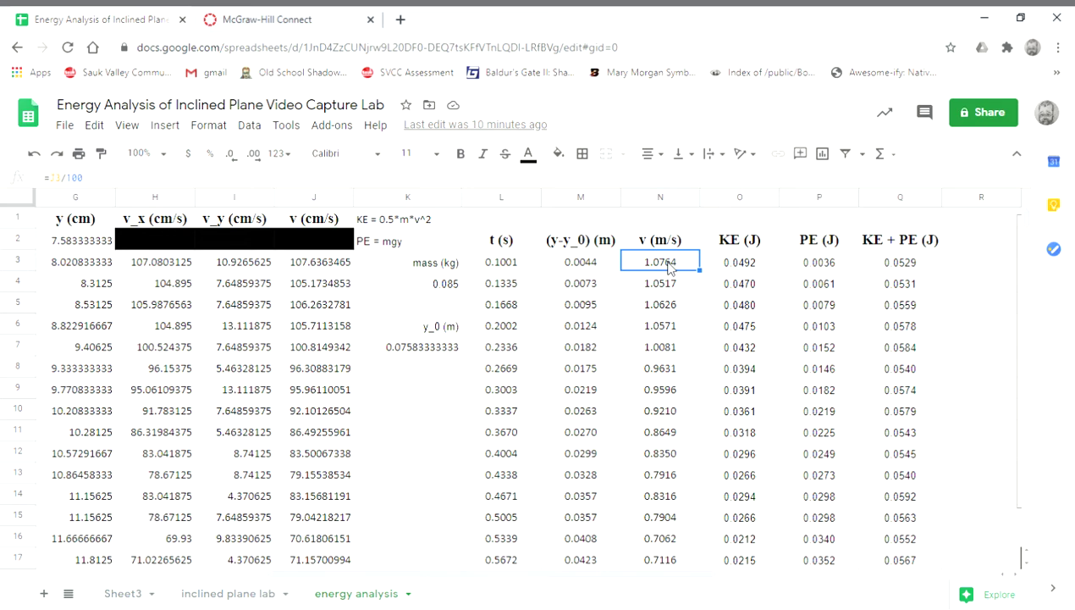
- Relate the height difference in M3 to the PE formula in K2, and the speed in N3 to the KE formula in K1
click(574, 266)
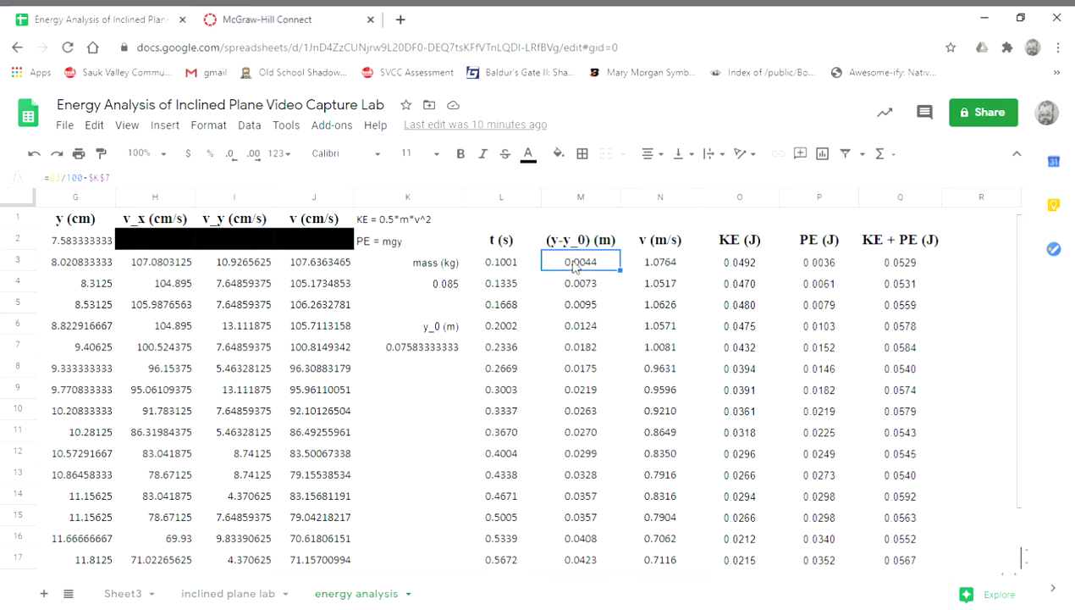
click(393, 244)
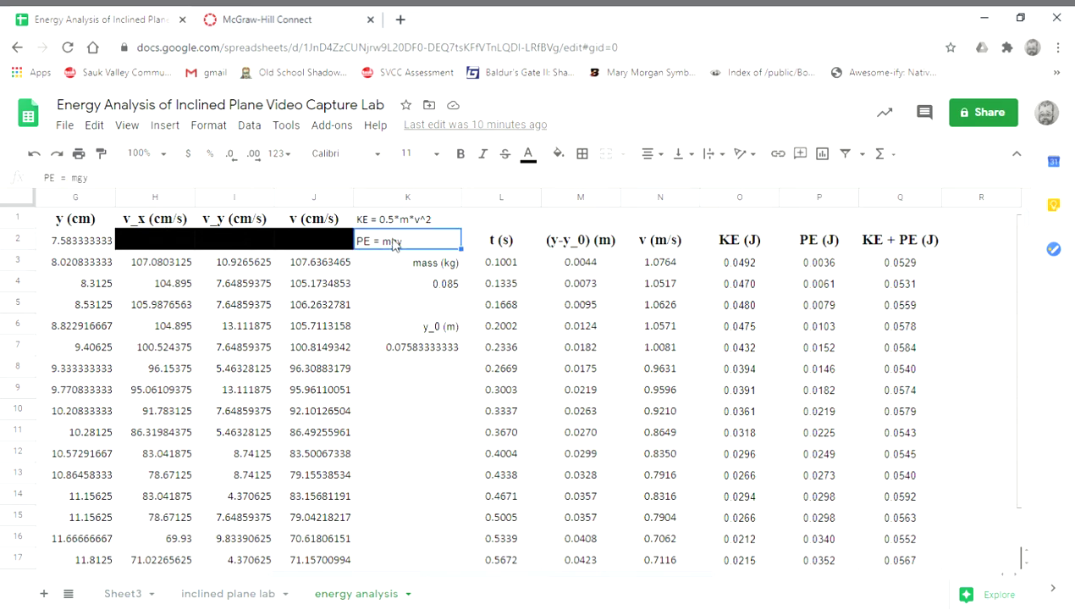
click(666, 261)
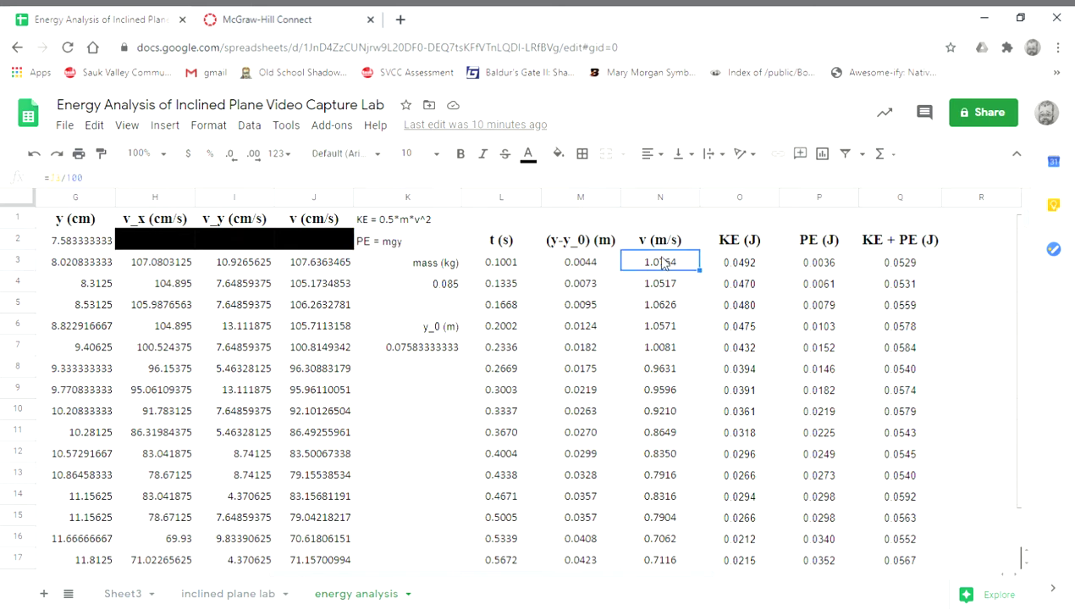
click(432, 222)
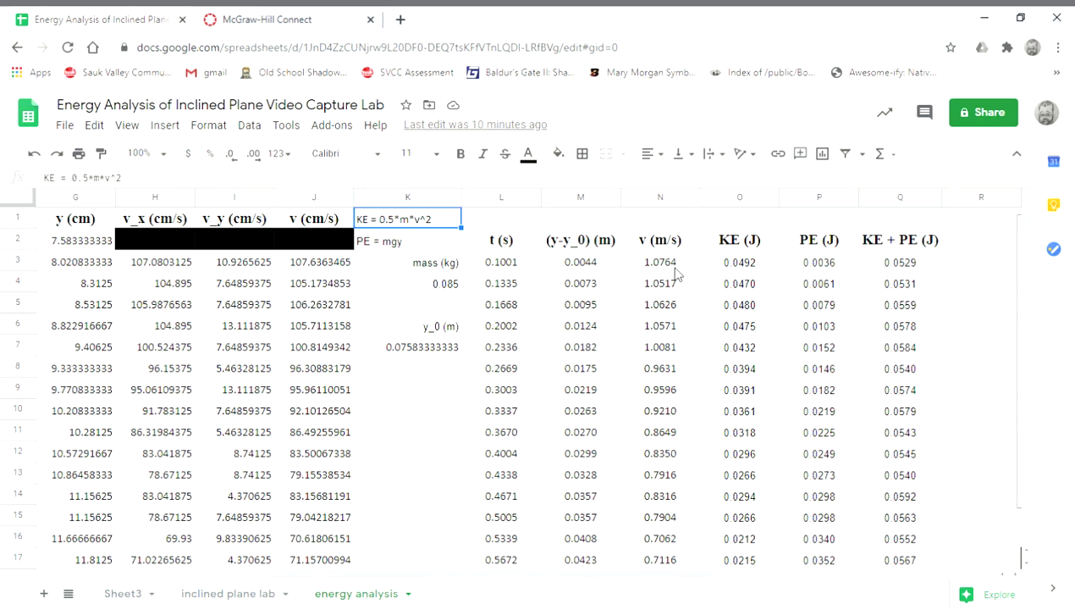
- Inspect the kinetic energy formula in O3 and the mass in K4 that it references
click(753, 262)
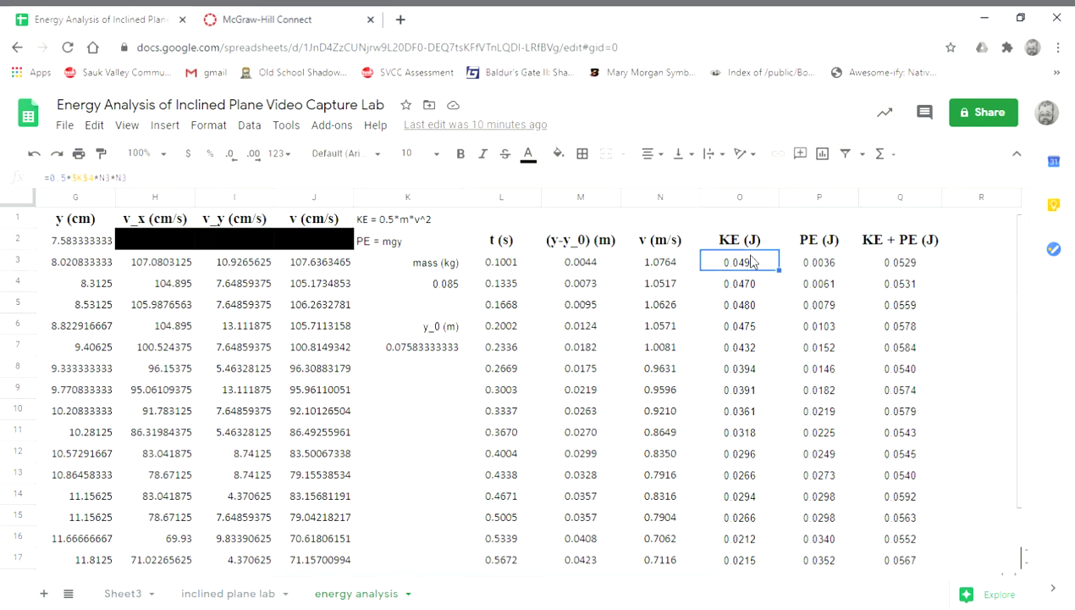
click(433, 282)
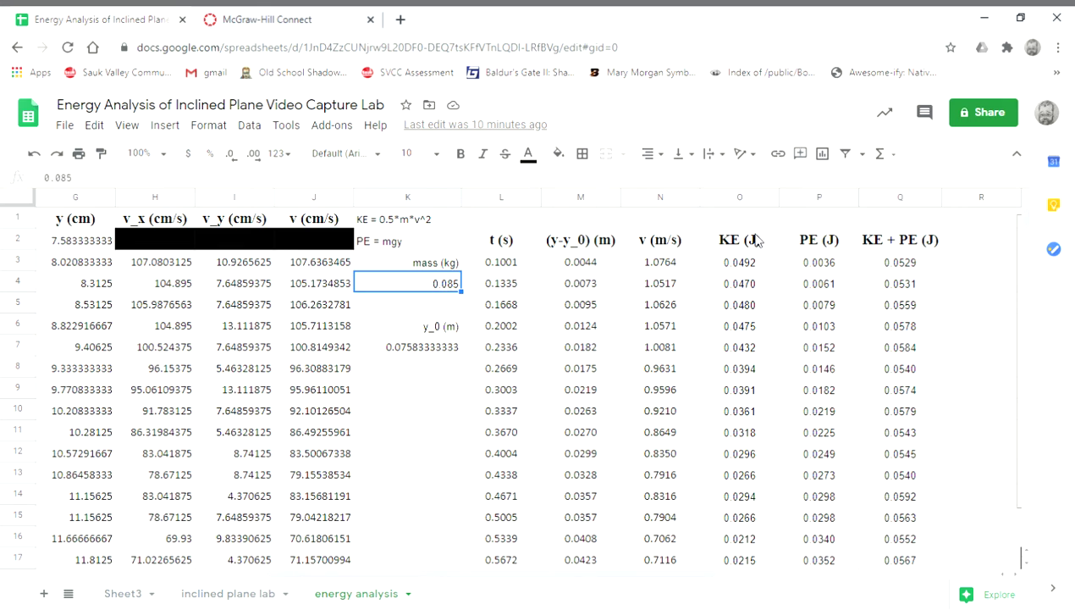
click(748, 267)
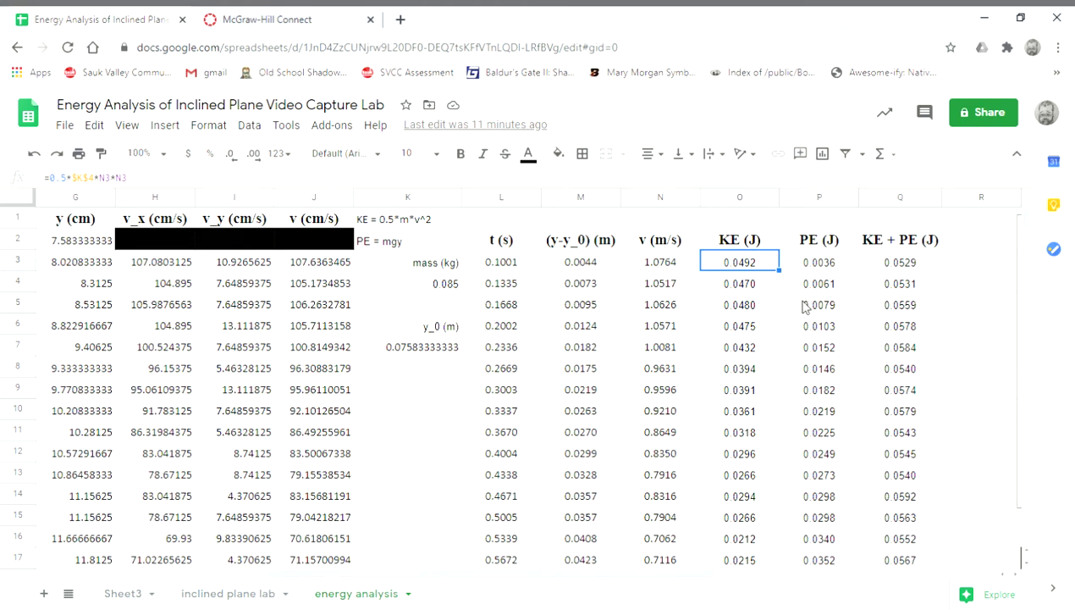
- Check how the kinetic energy formula continues down column O, inspecting O4, O5, O8, O10 and O13
click(746, 291)
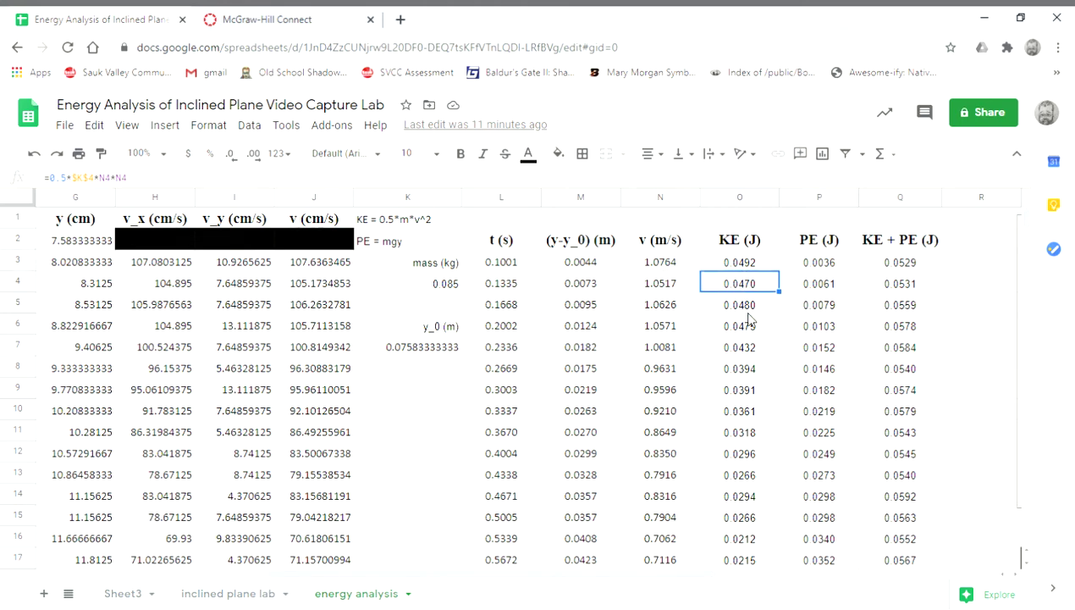
click(748, 310)
click(747, 366)
click(757, 413)
click(751, 477)
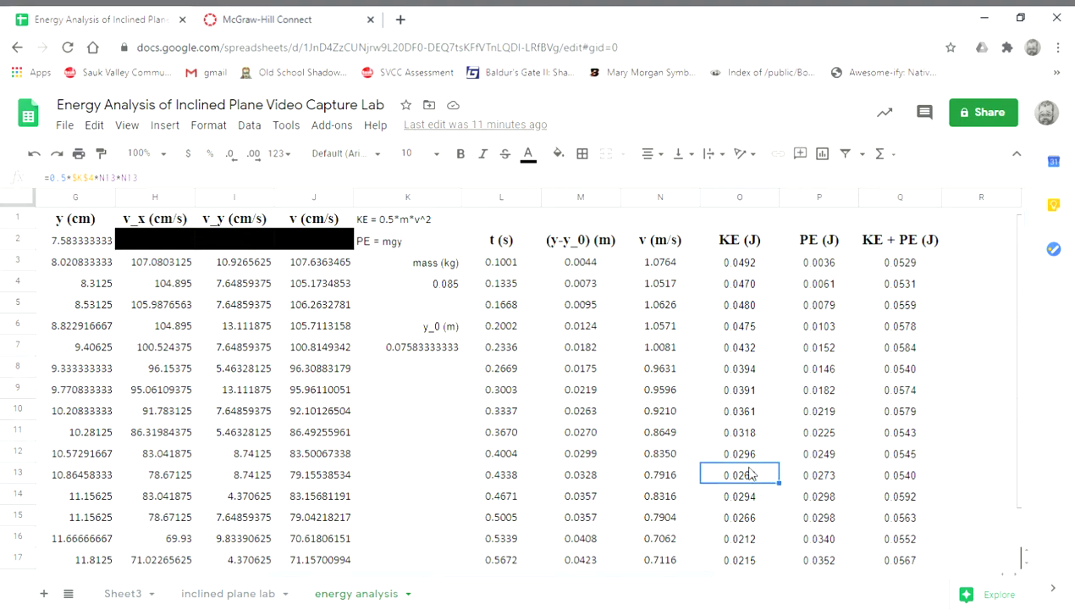
scroll(749, 475, down, 6)
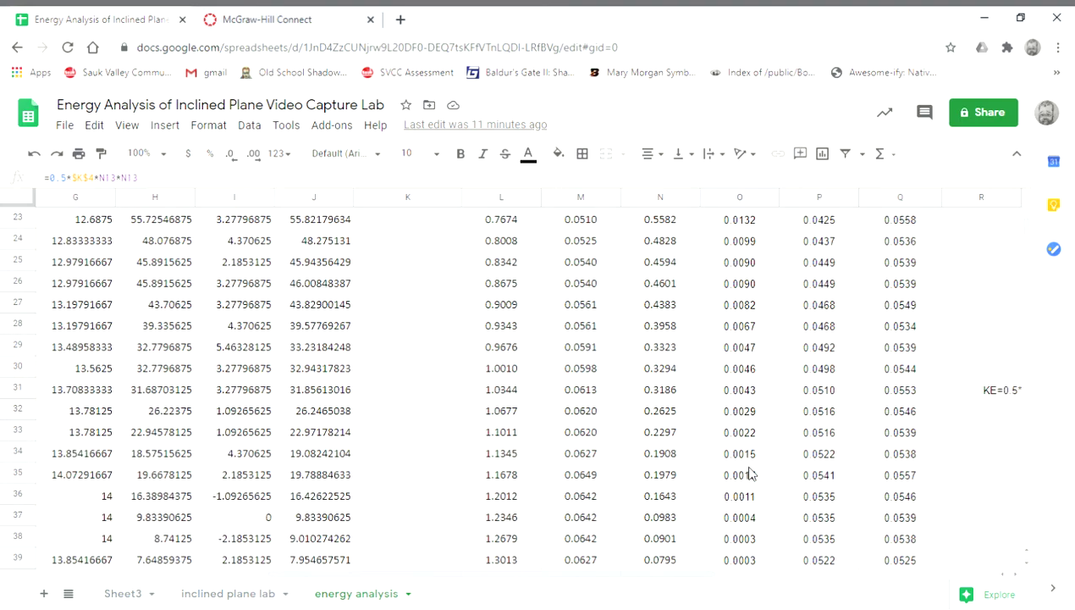
scroll(749, 475, up, 6)
scroll(750, 474, up, 1)
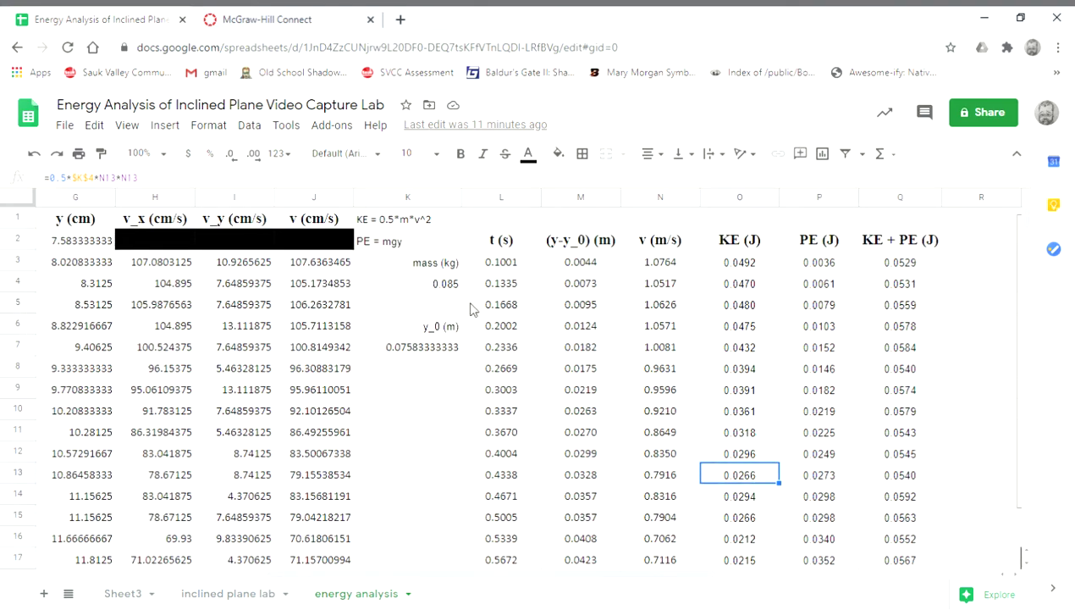
- Compare the mass in K4 and the KE formula in O3 with the PE definition in K2 and the formula in P3
click(444, 288)
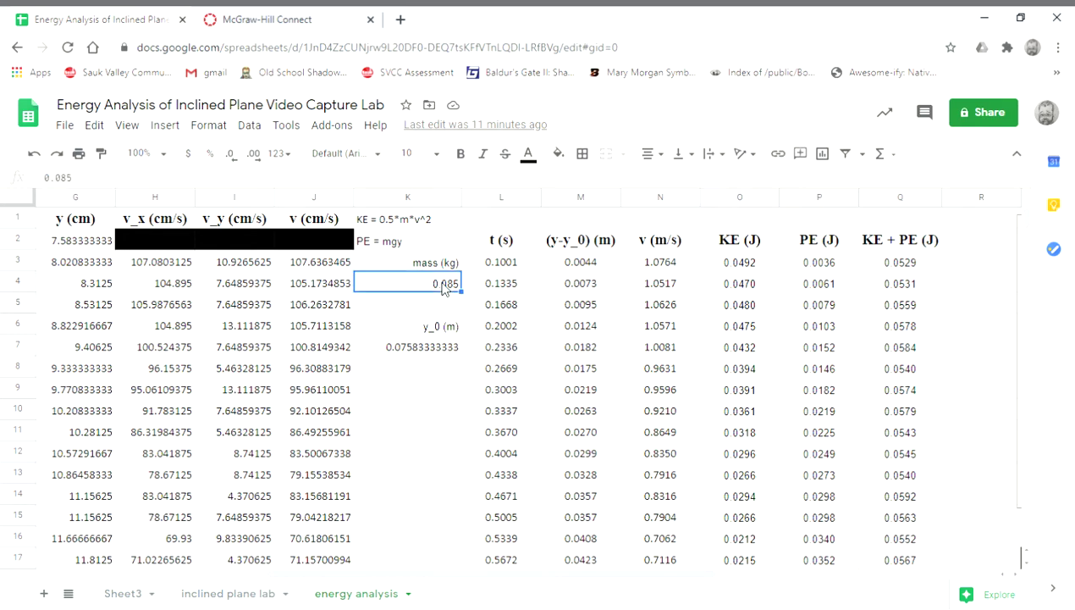
click(747, 264)
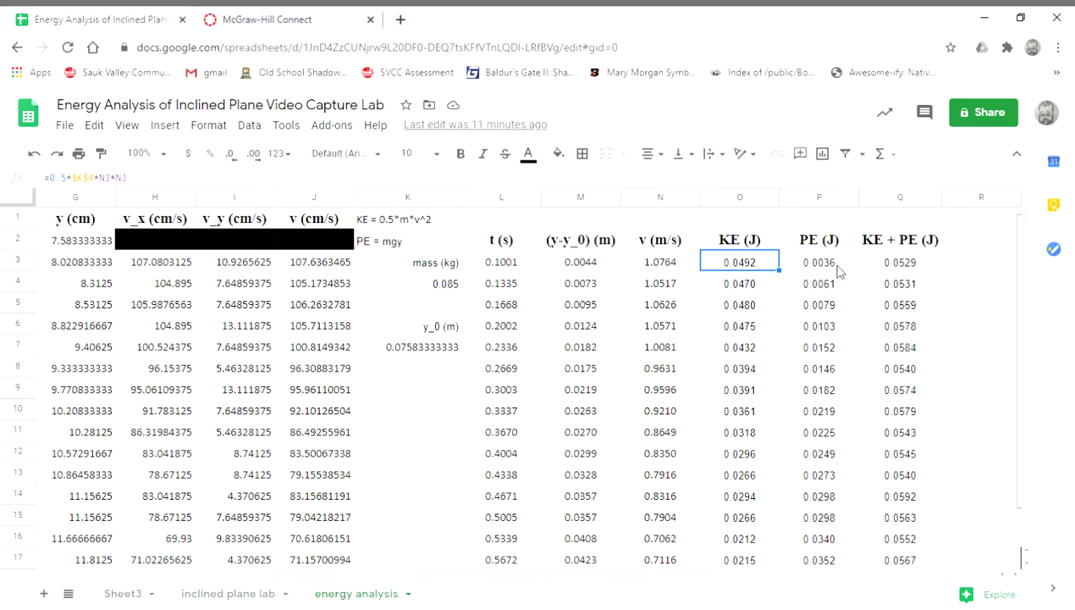
click(382, 242)
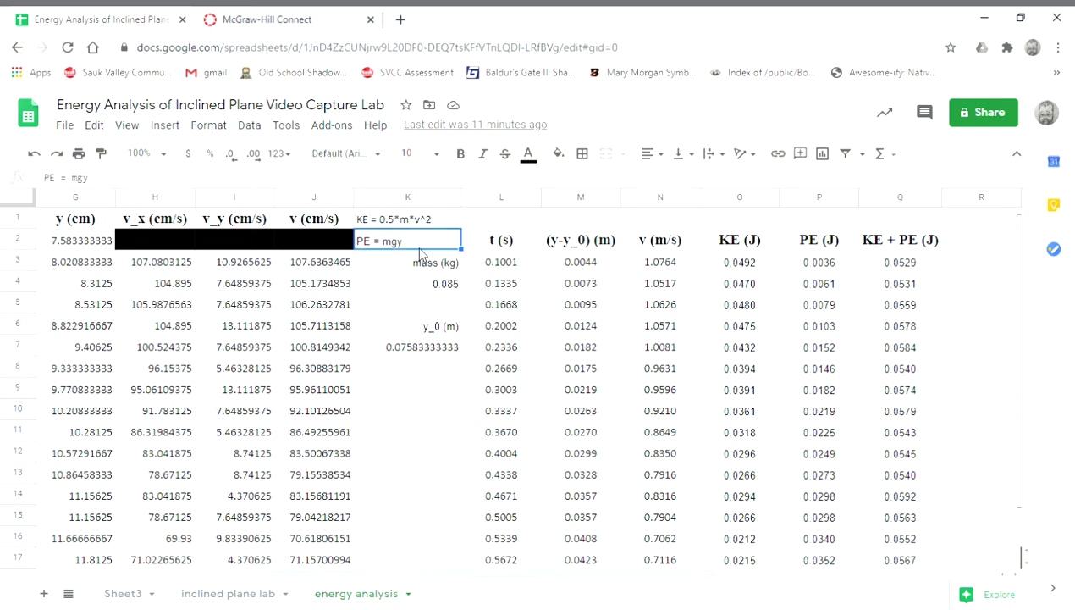
click(819, 264)
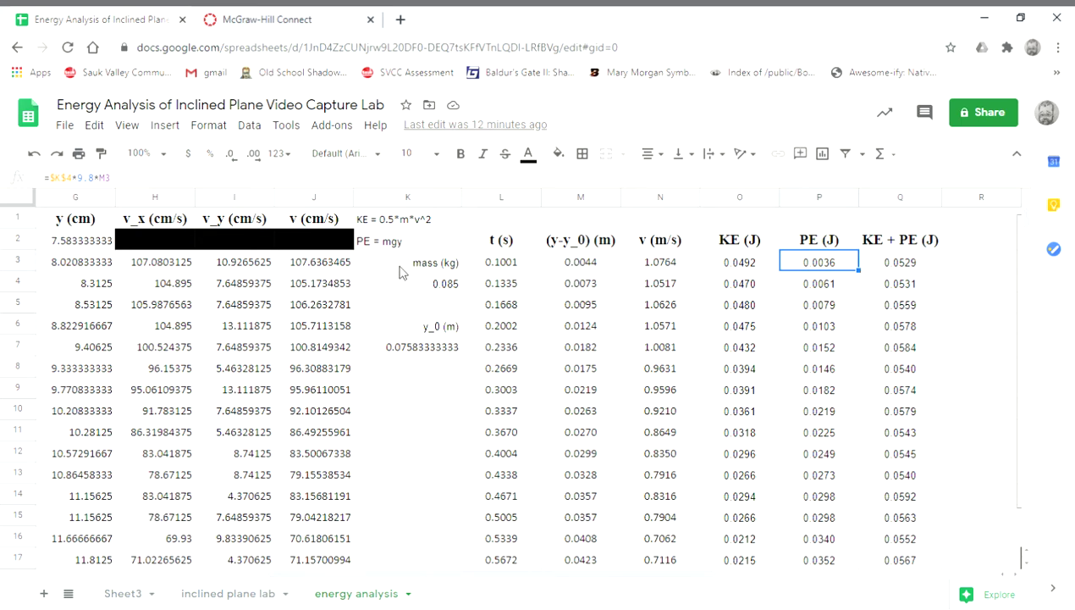
- Add the note PE=0 in cell K8, below the y_0 (m) value
click(434, 328)
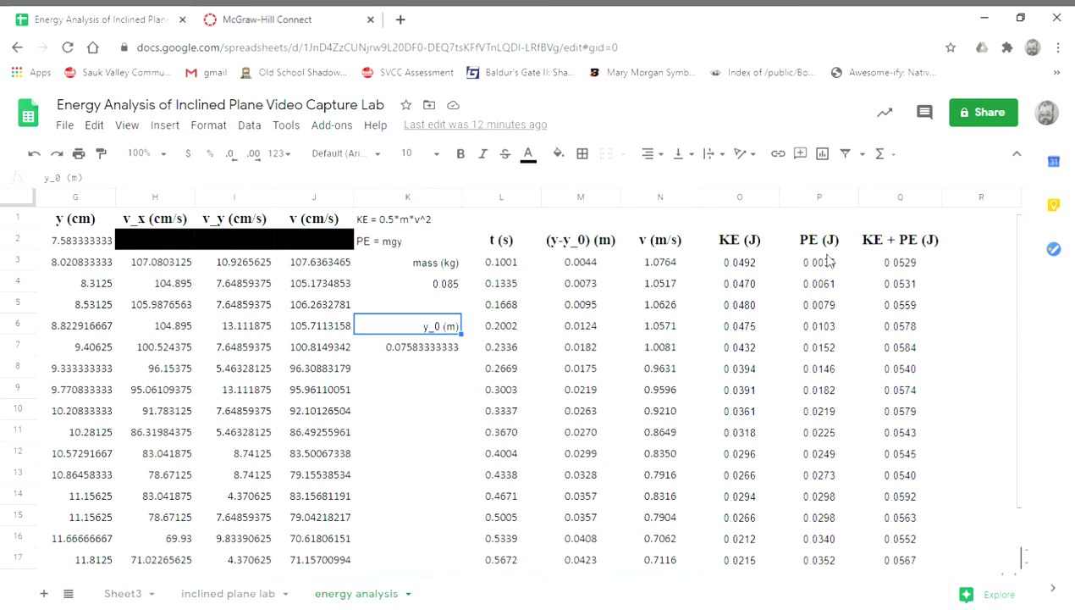
click(426, 370)
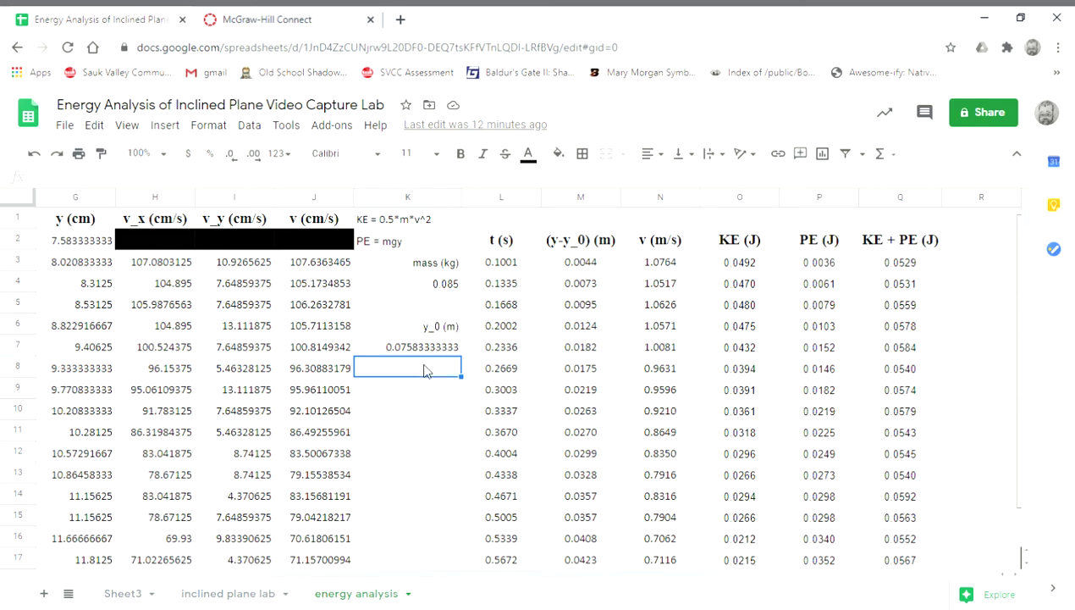
text(PE=0)
key(Return)
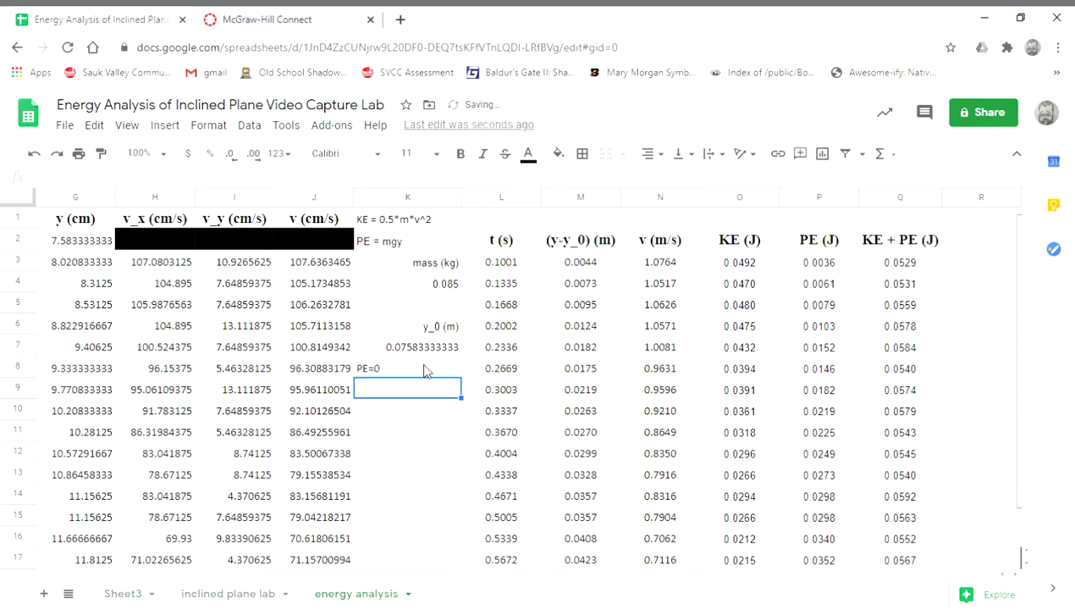
- Right-align the PE=0 note in cell K8
click(426, 370)
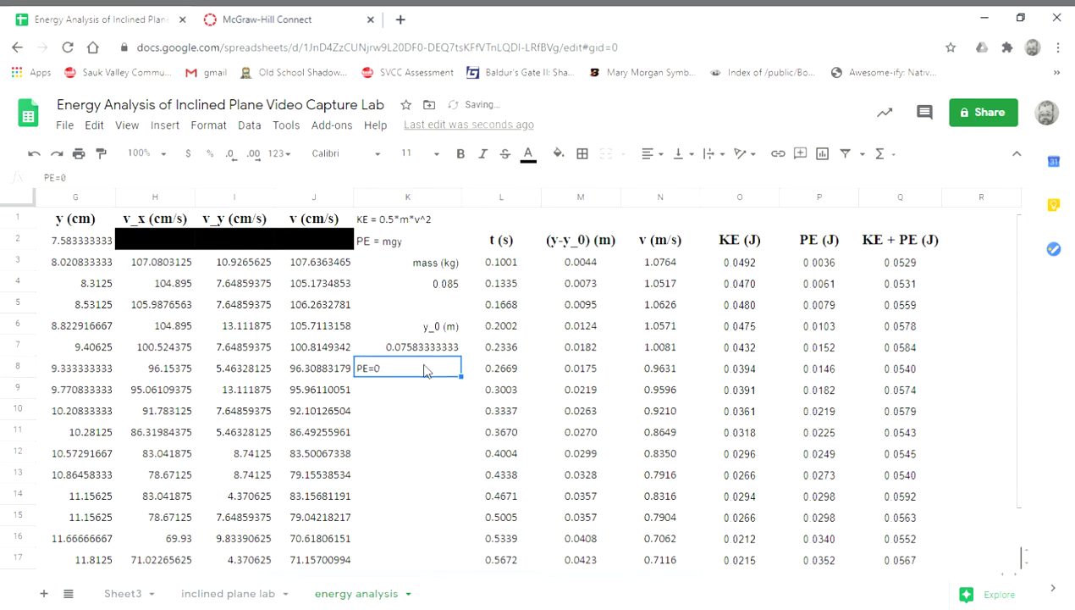
click(659, 155)
click(690, 180)
- Review the KE (J) column from its header in O2 down to the last data row
click(889, 284)
click(778, 244)
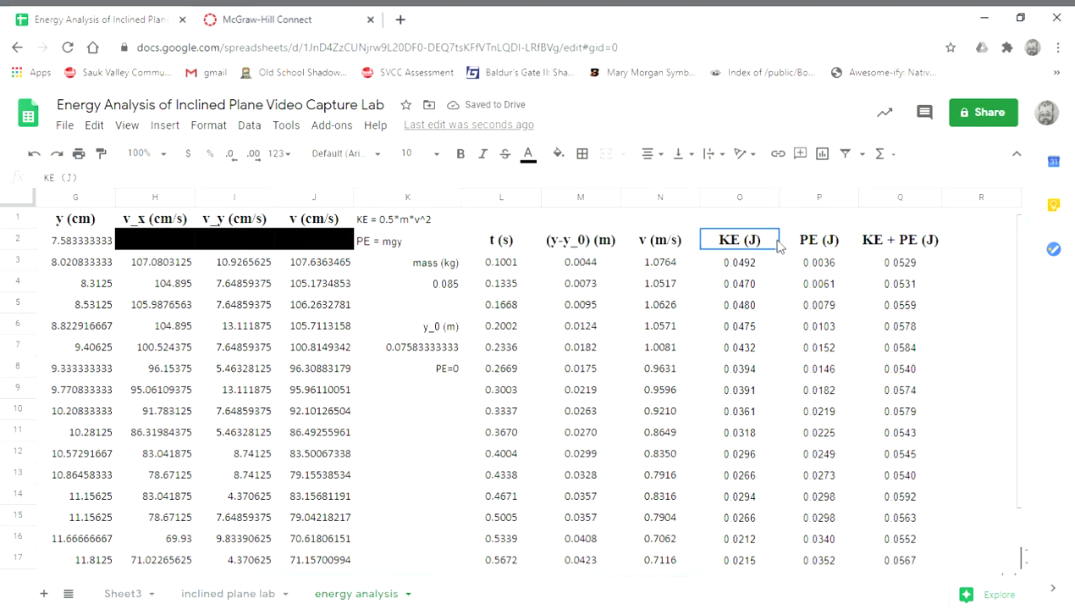
scroll(780, 246, down, 8)
scroll(780, 245, down, 9)
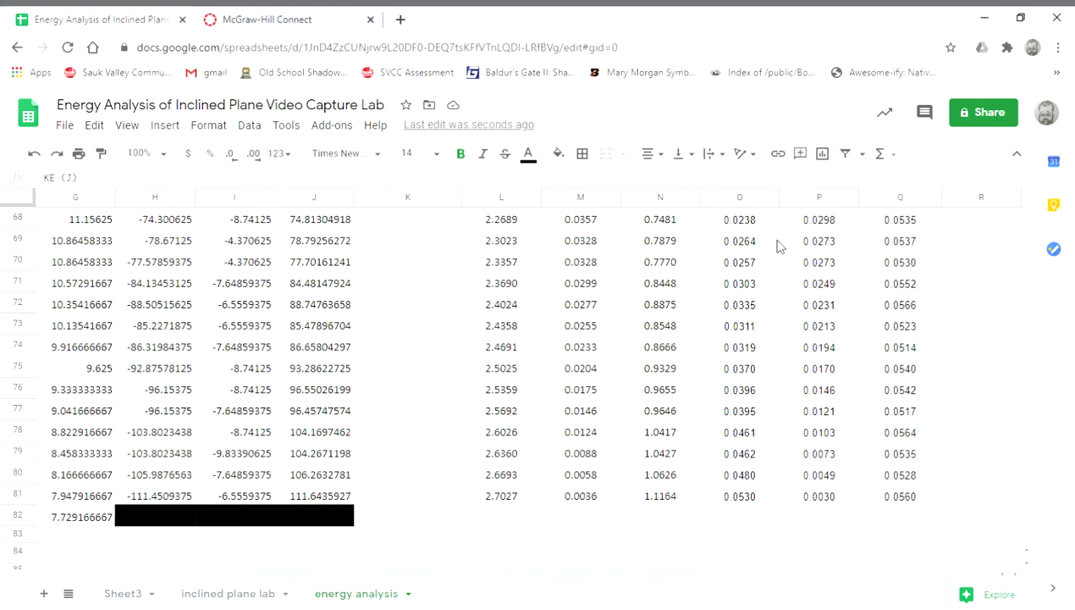
scroll(838, 428, up, 5)
scroll(838, 428, up, 12)
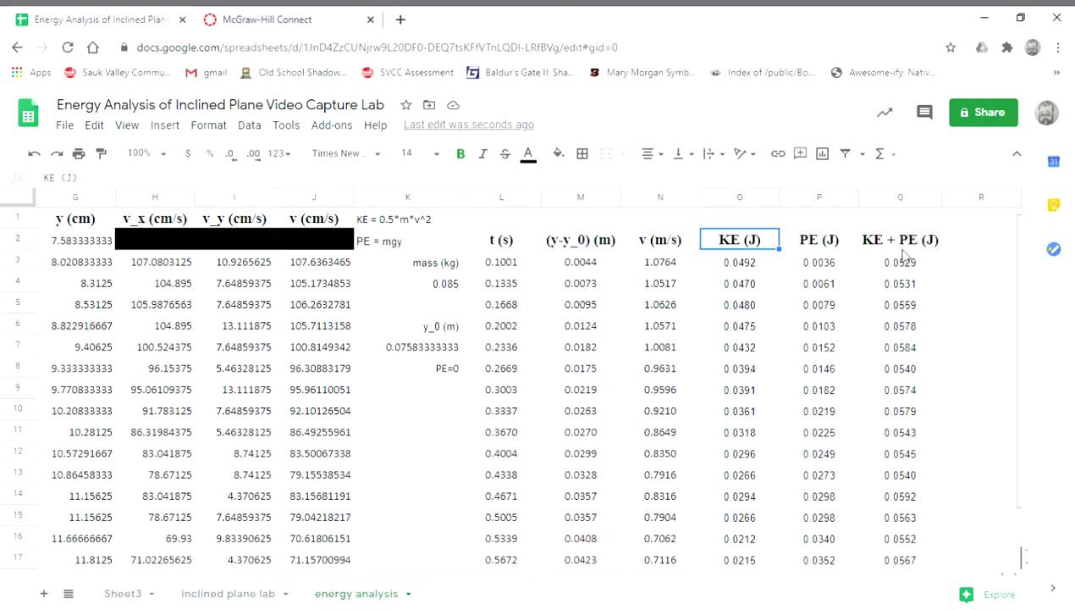
- Check the total energy formula in Q3 and add the label (mechanical) in Q1, above the KE + PE (J) header
click(902, 264)
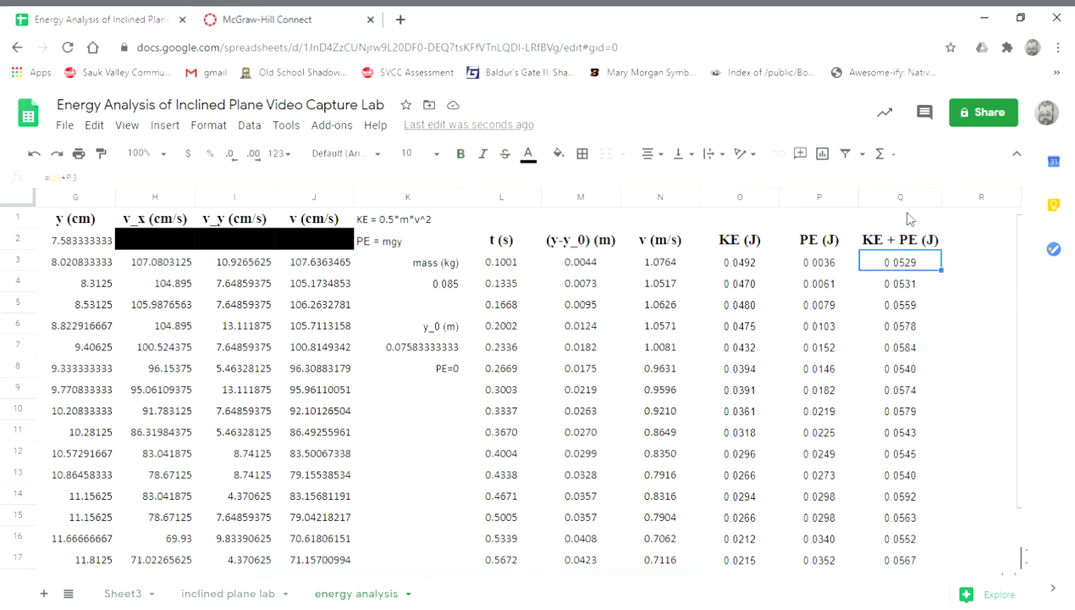
click(907, 219)
text((mechanical)
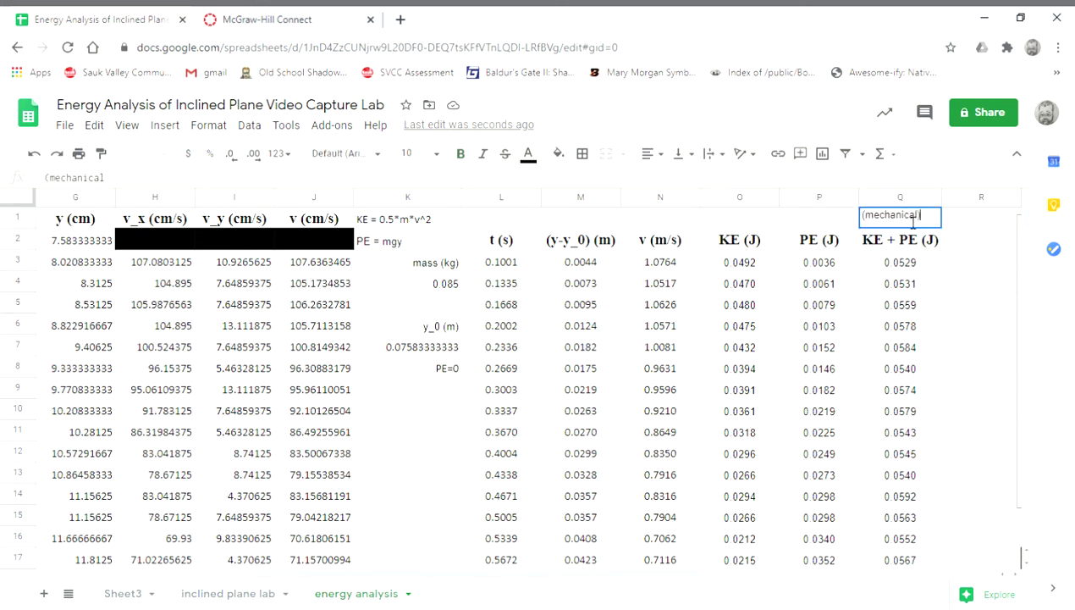
text())
key(Return)
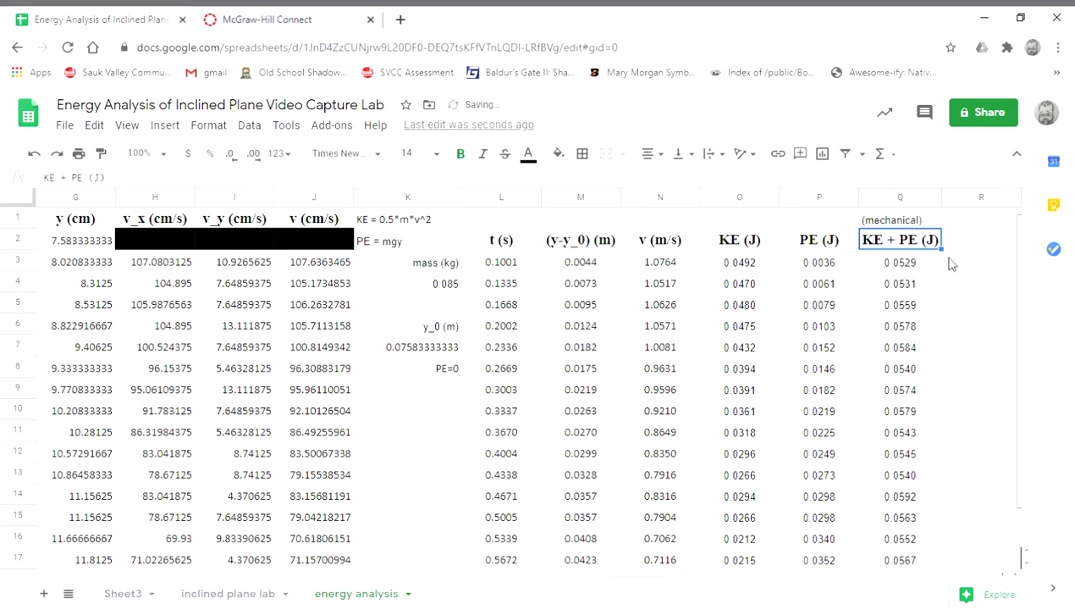
- Inspect the formula in Q3 and compare the KE, PE and KE + PE values down the rows
click(895, 267)
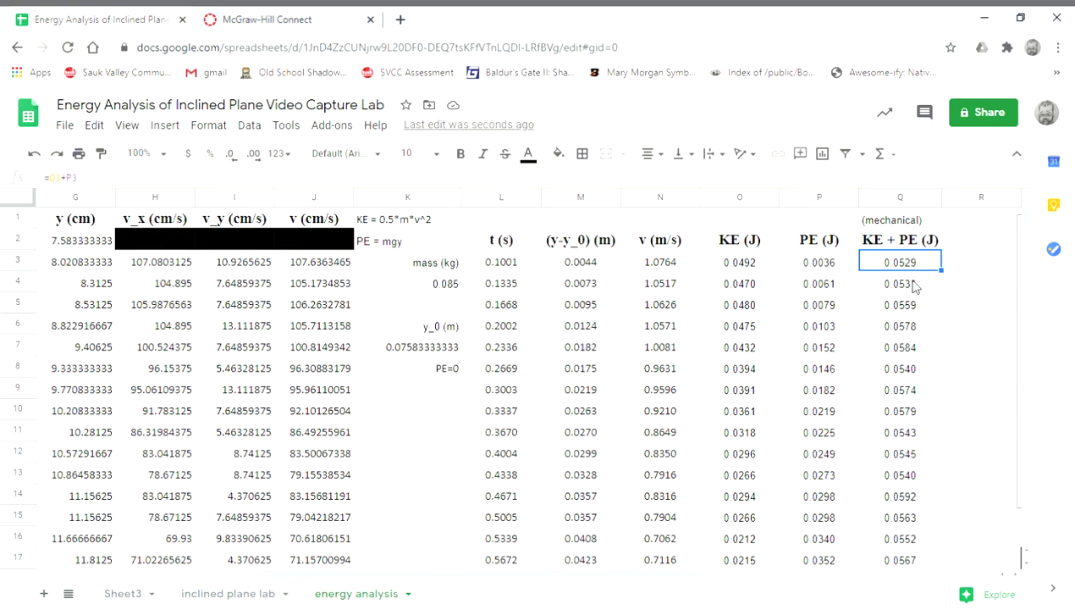
scroll(741, 290, down, 5)
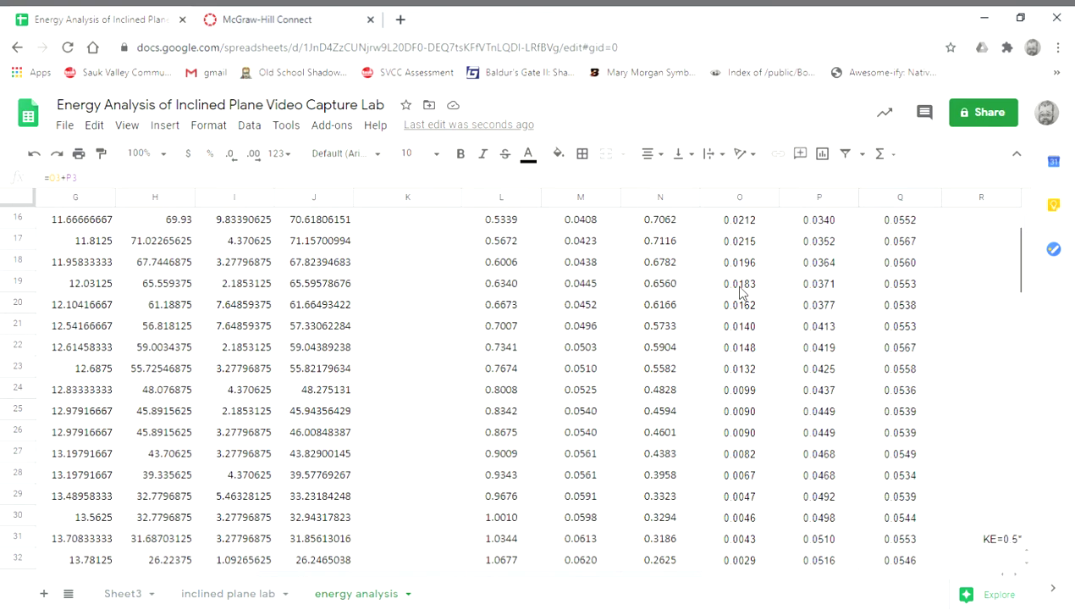
scroll(742, 291, up, 5)
scroll(900, 282, down, 3)
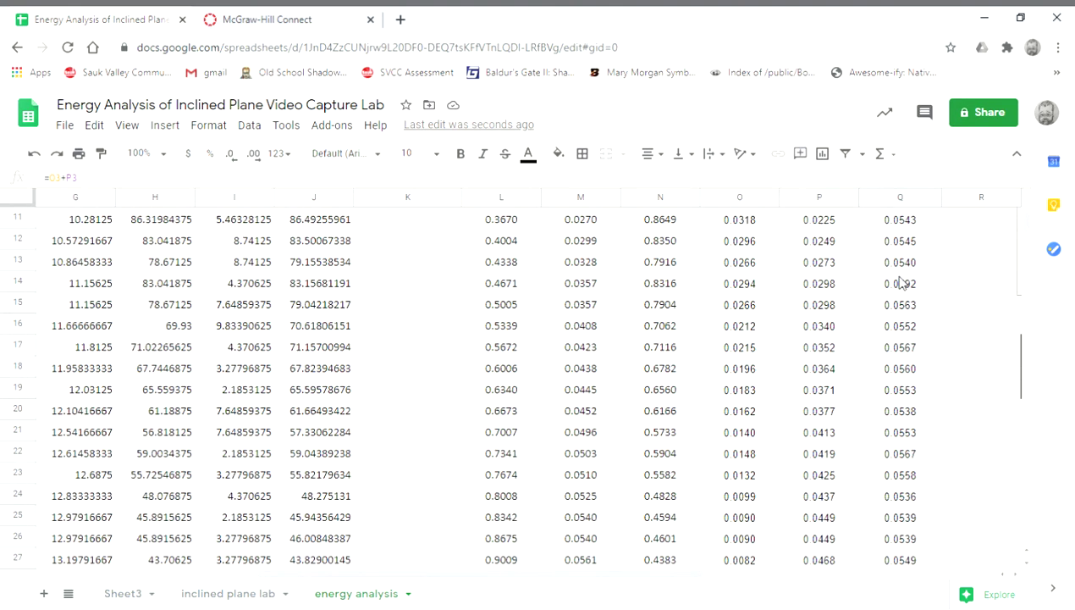
scroll(900, 283, down, 8)
scroll(900, 283, up, 6)
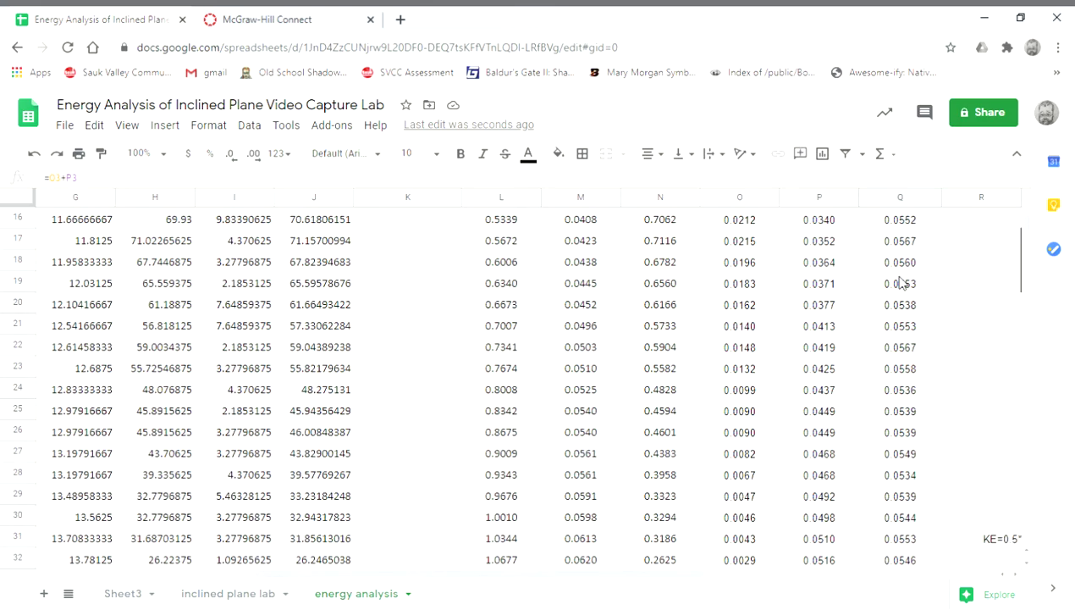
scroll(901, 283, up, 5)
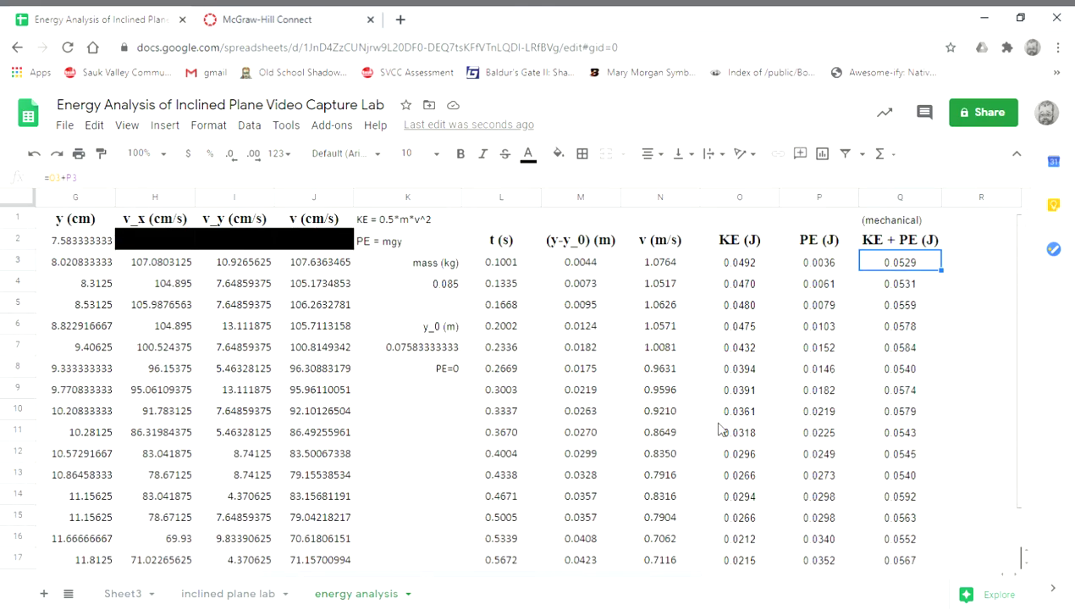
scroll(872, 312, down, 6)
scroll(872, 312, up, 3)
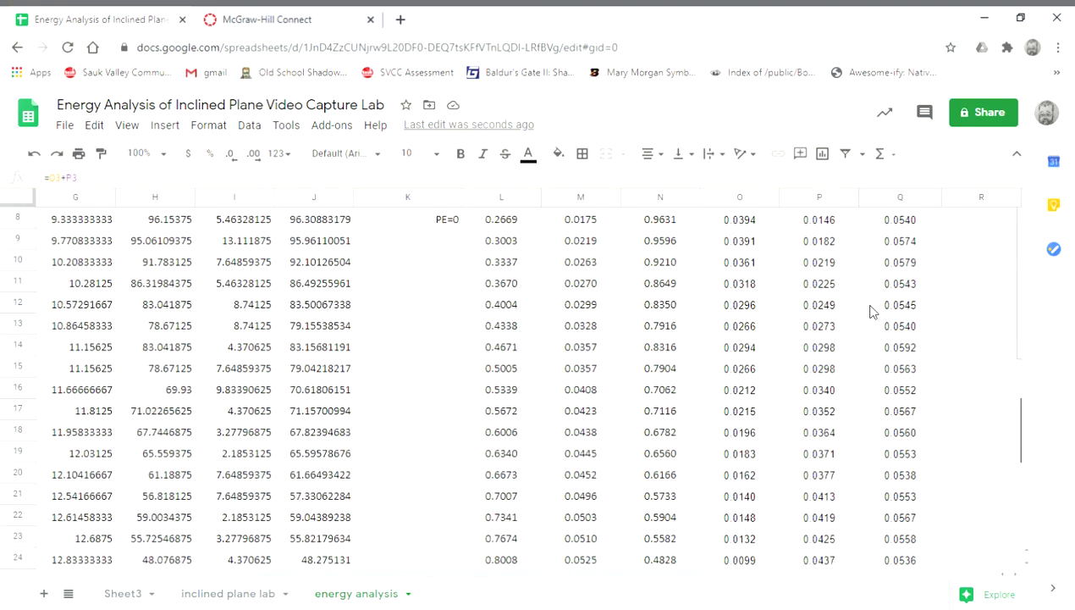
scroll(872, 312, up, 3)
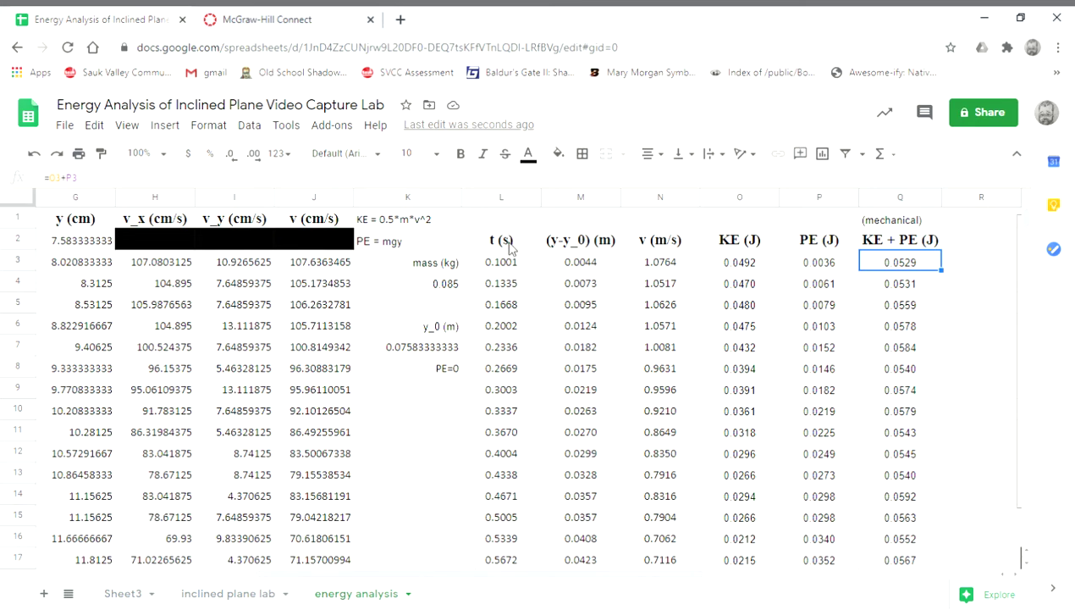
- Insert a chart from the t (s) and KE (J) columns, using L2:L15 and O2:O15
drag(511, 246, 509, 519)
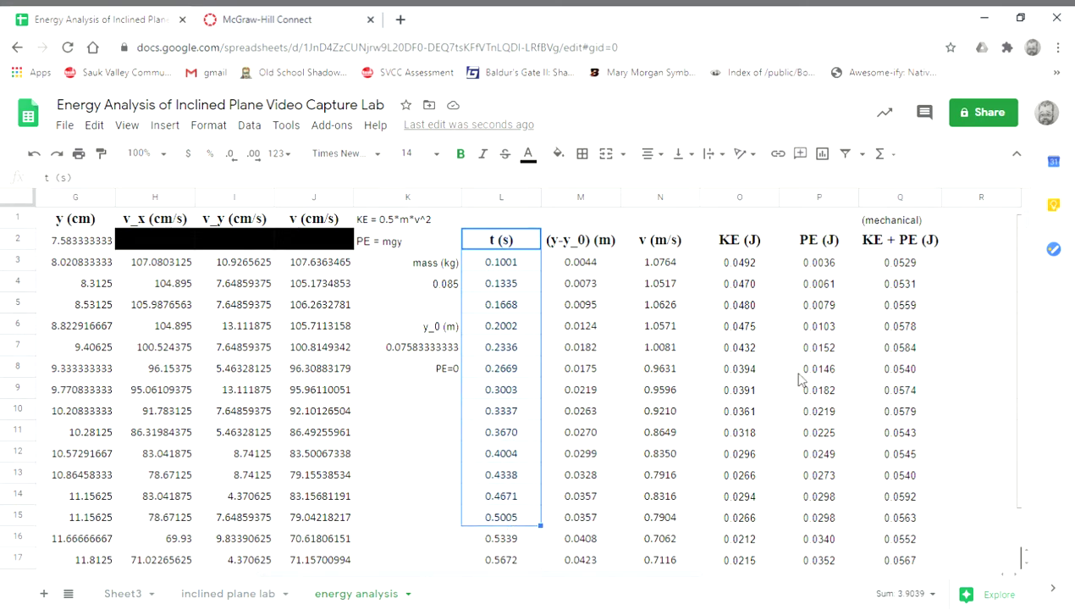
drag(765, 243, 758, 519)
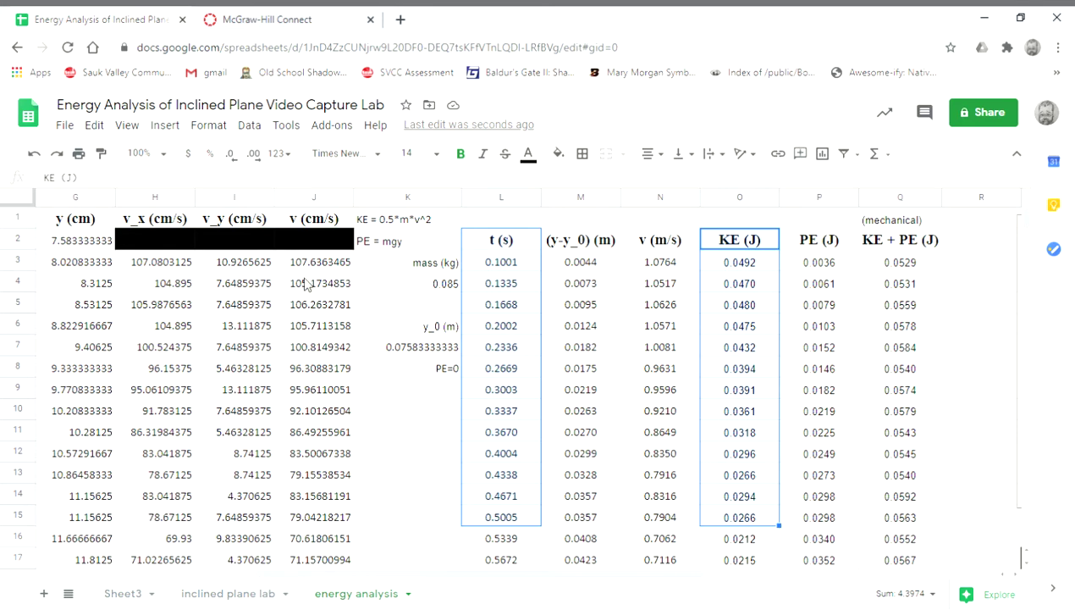
click(166, 127)
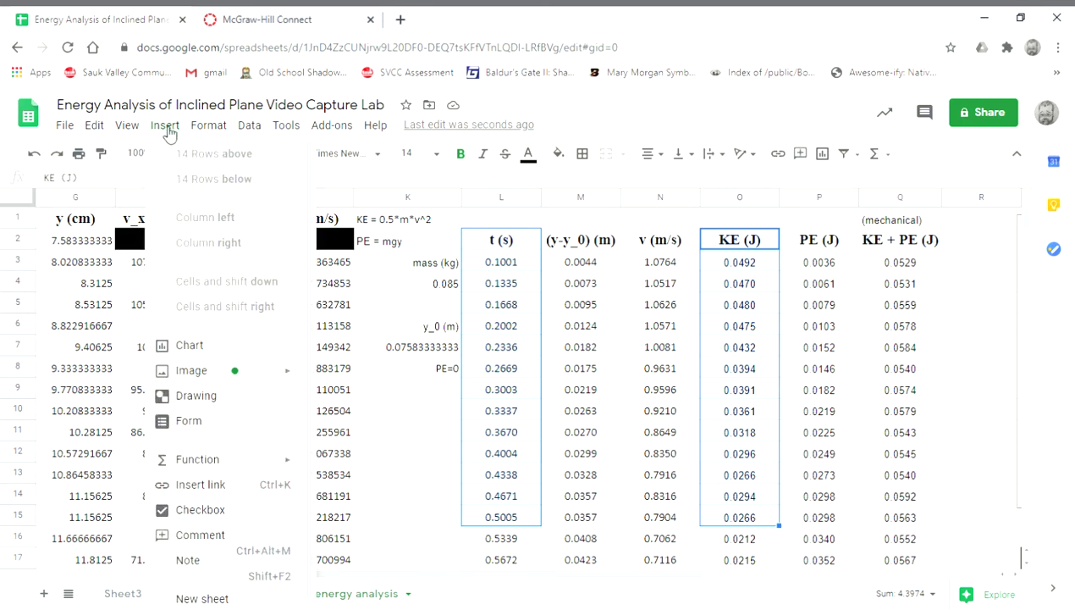
click(188, 352)
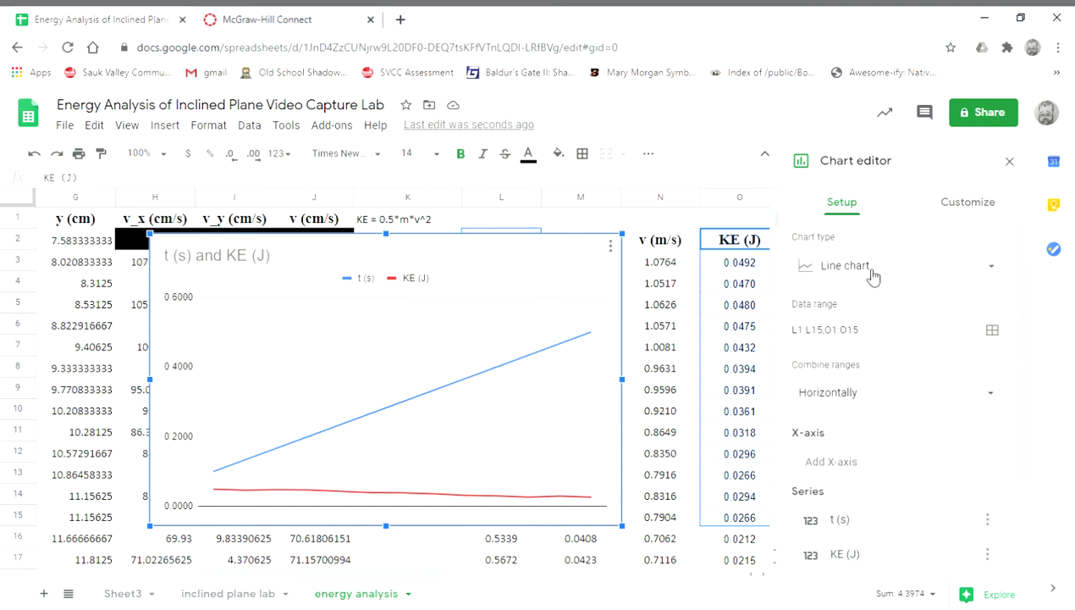
- Change the t (s) and KE (J) chart to a scatter chart
click(876, 271)
scroll(856, 457, down, 10)
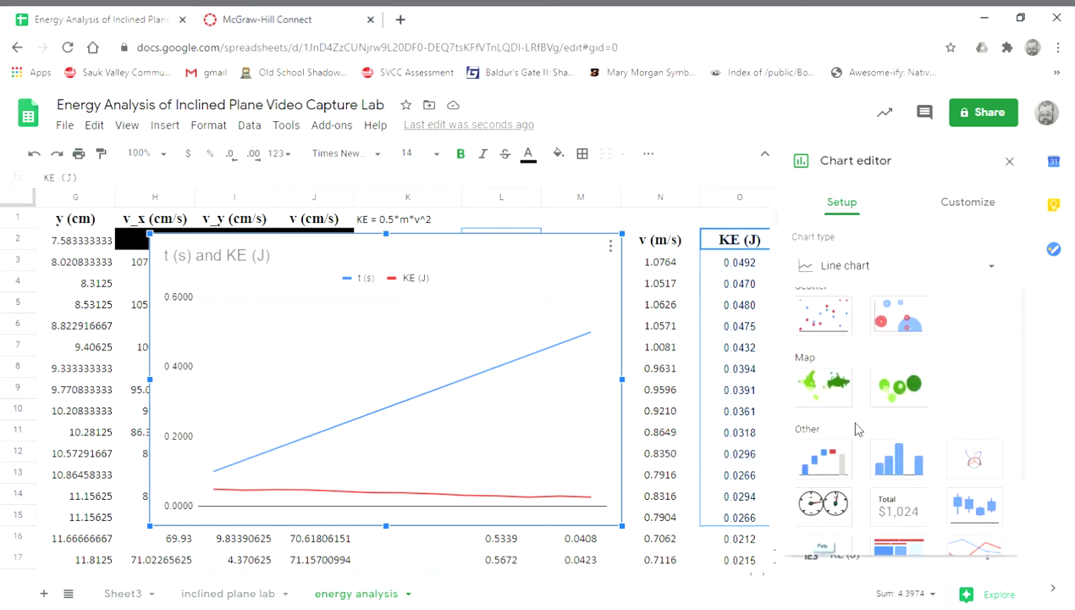
click(828, 315)
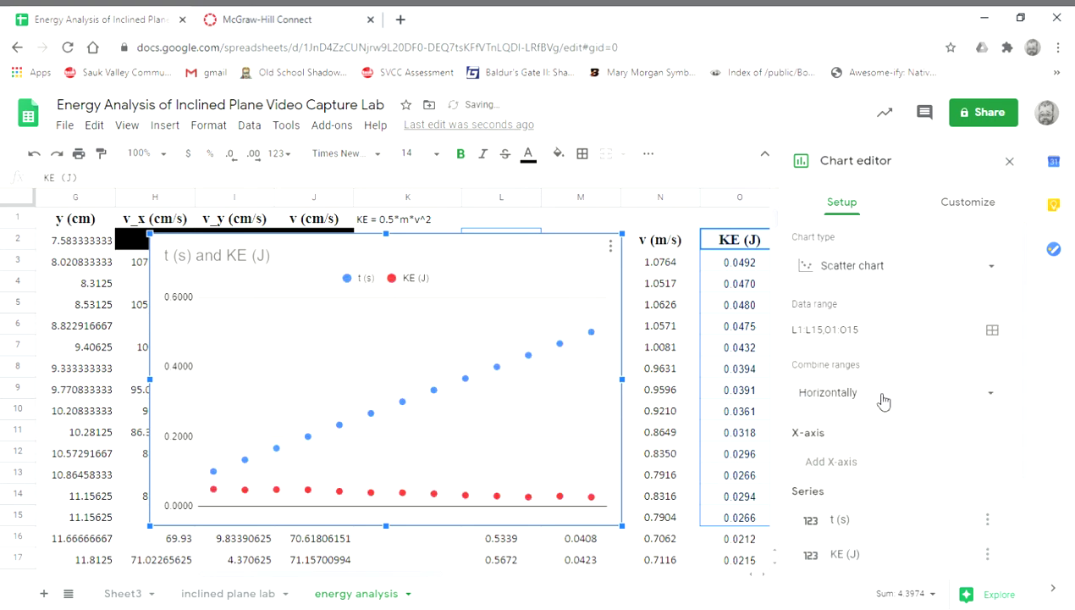
- Set t (s) as the scatter chart's X-axis and remove t (s) from its series
click(880, 463)
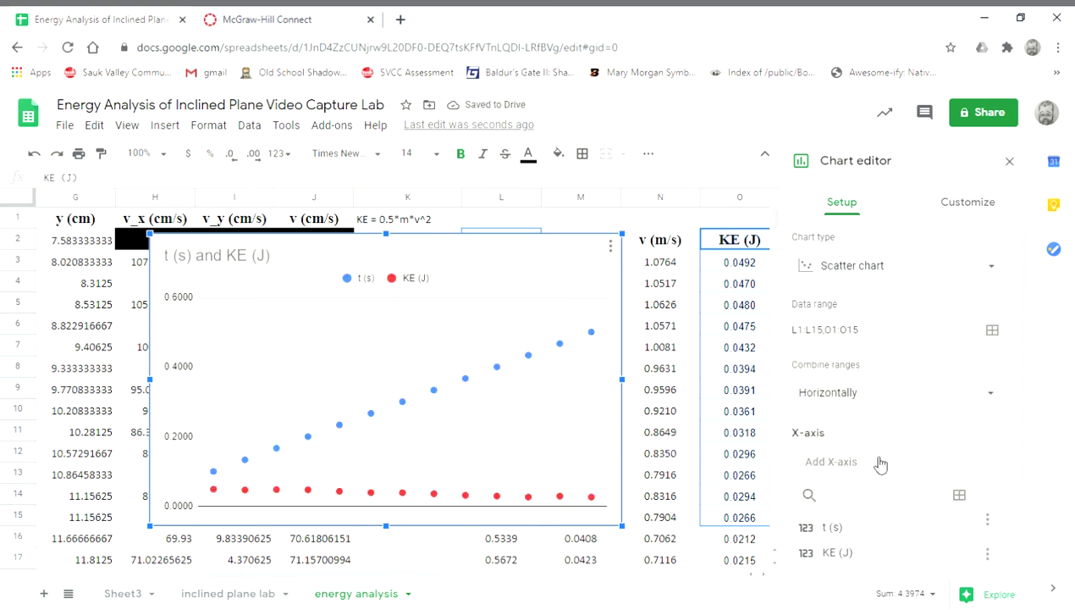
click(832, 529)
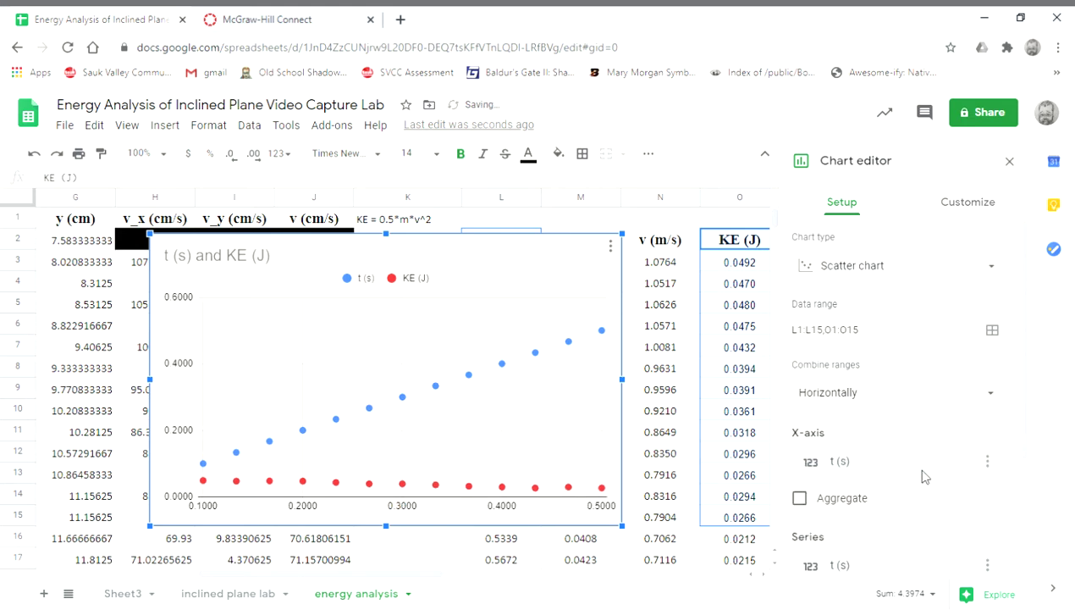
scroll(925, 474, down, 2)
click(988, 395)
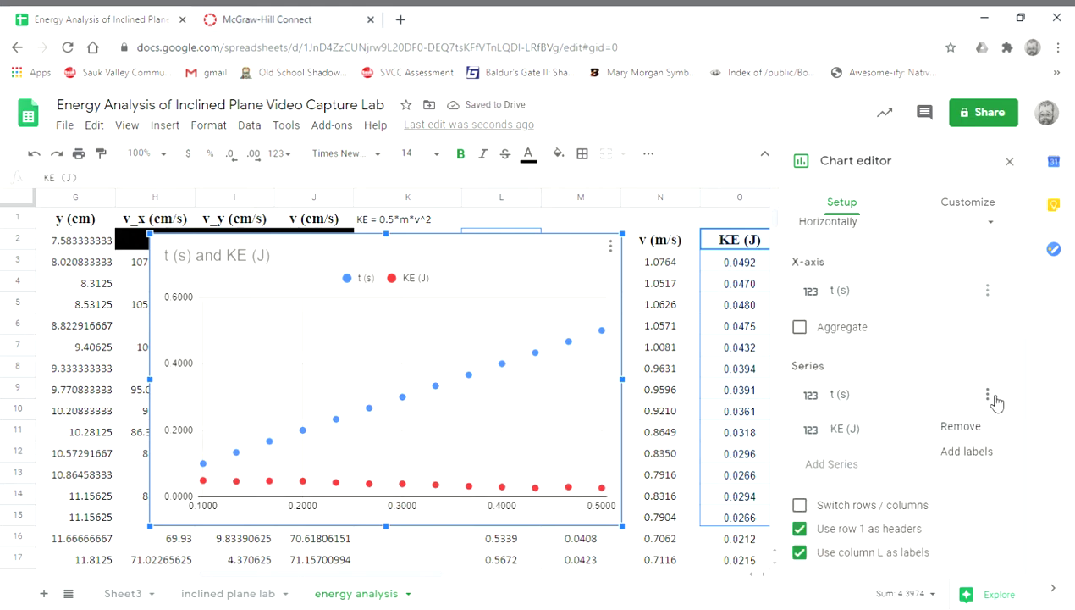
click(963, 426)
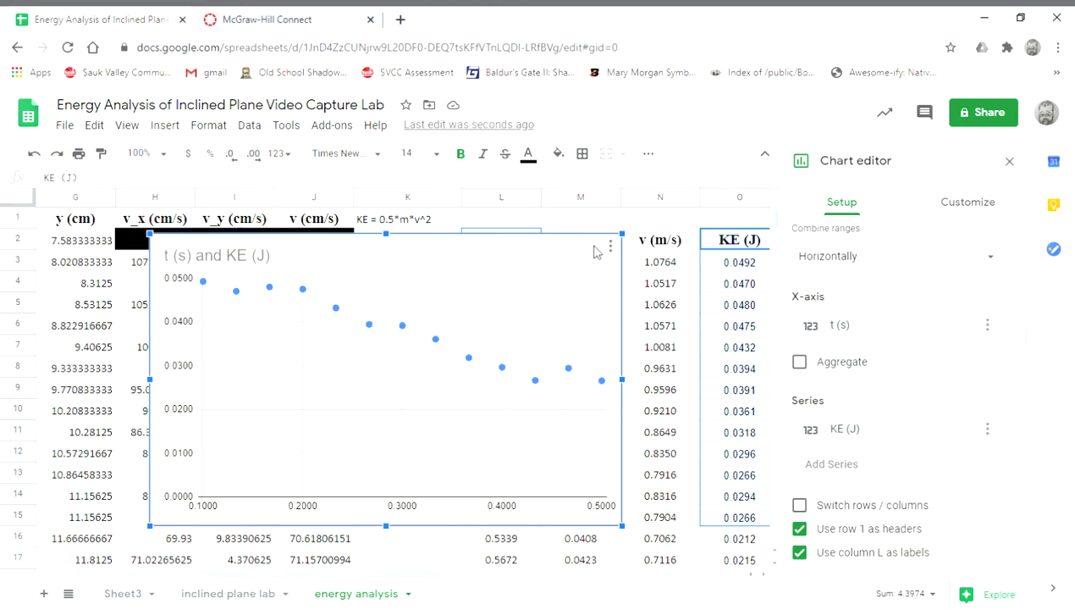
- Close the chart editor and delete the t (s) and KE (J) scatter chart
click(1010, 162)
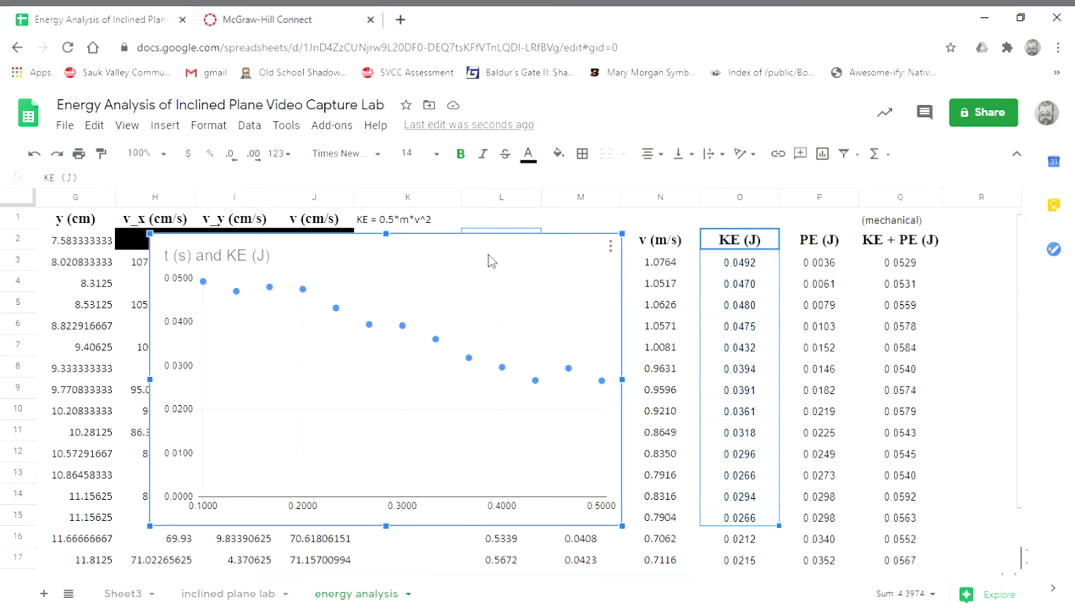
key(Delete)
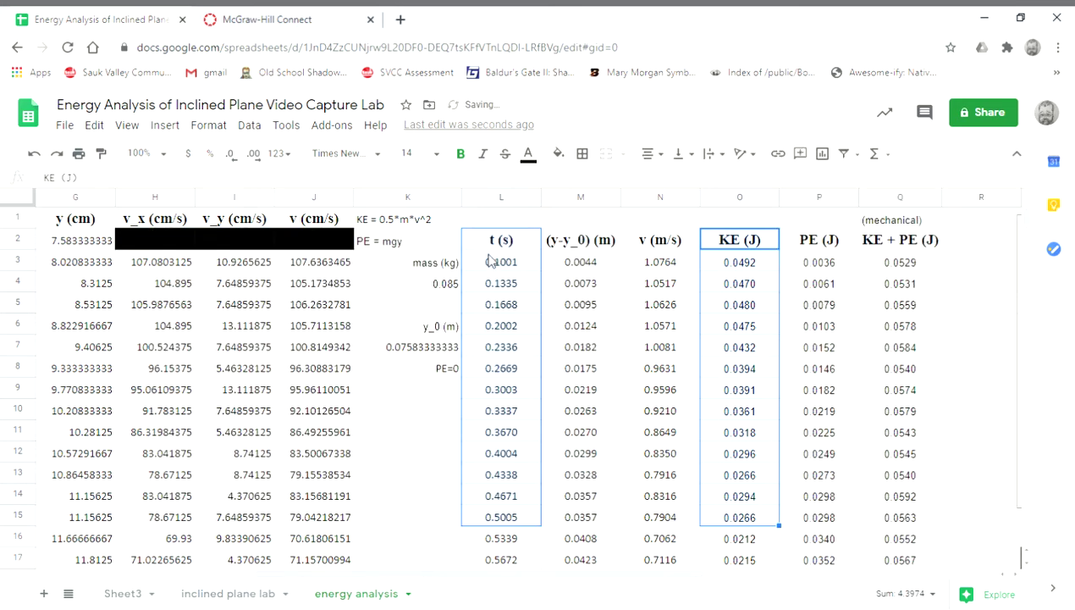
click(596, 311)
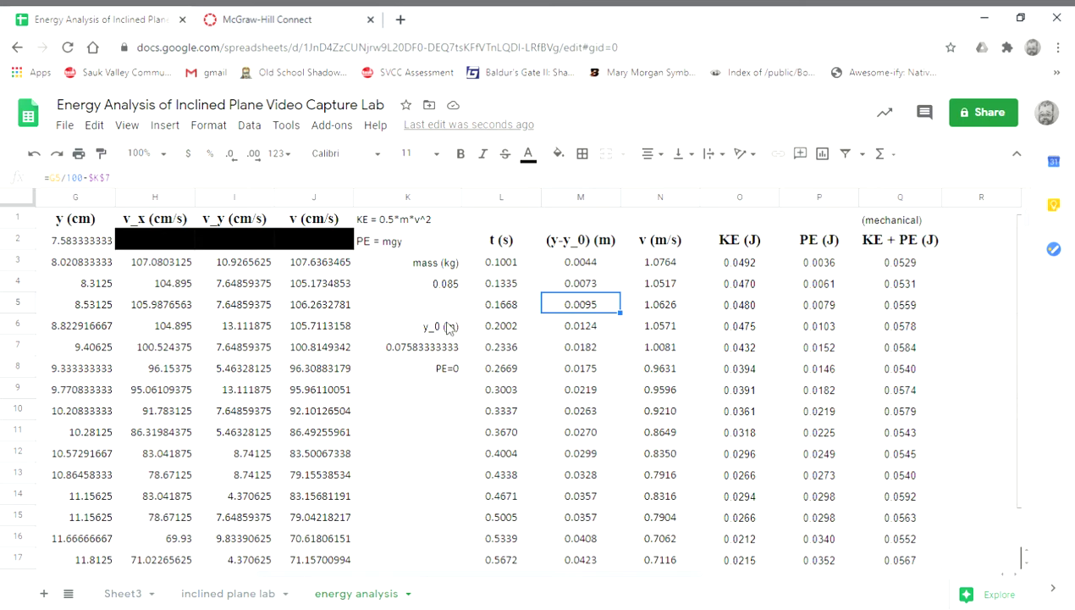
- Insert a chart of t (s), KE (J), PE (J) and KE + PE (J) from L2:L16 and O2:Q16
drag(502, 242, 502, 542)
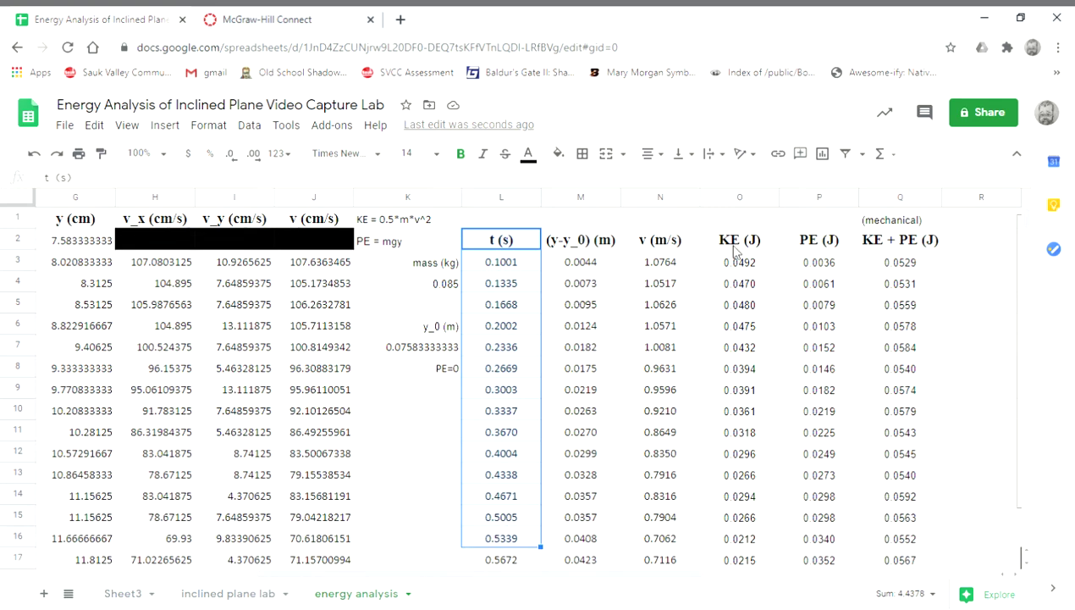
drag(735, 250, 883, 542)
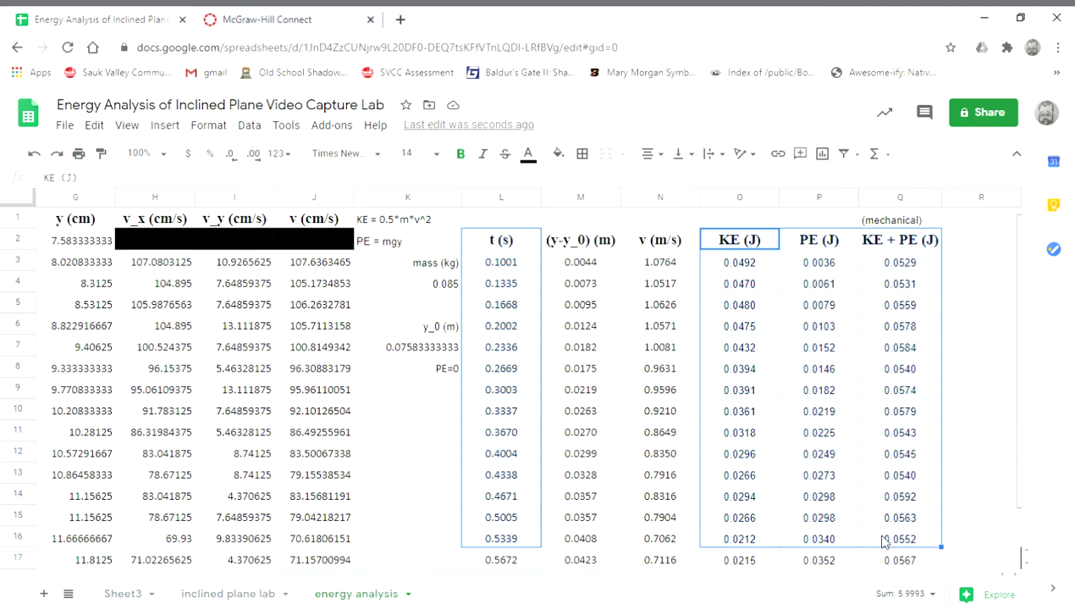
click(165, 126)
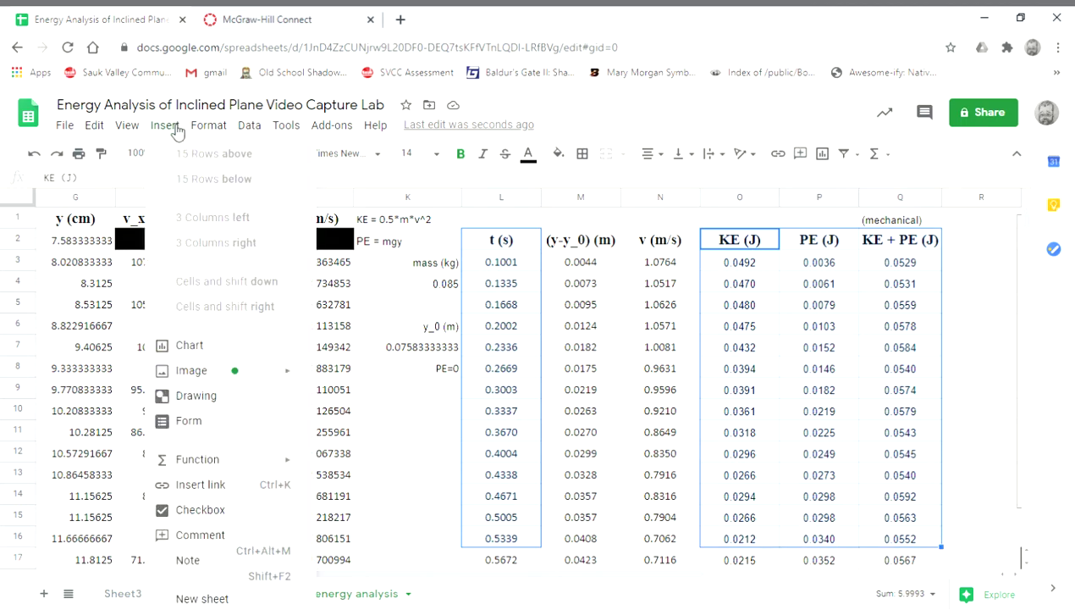
click(192, 346)
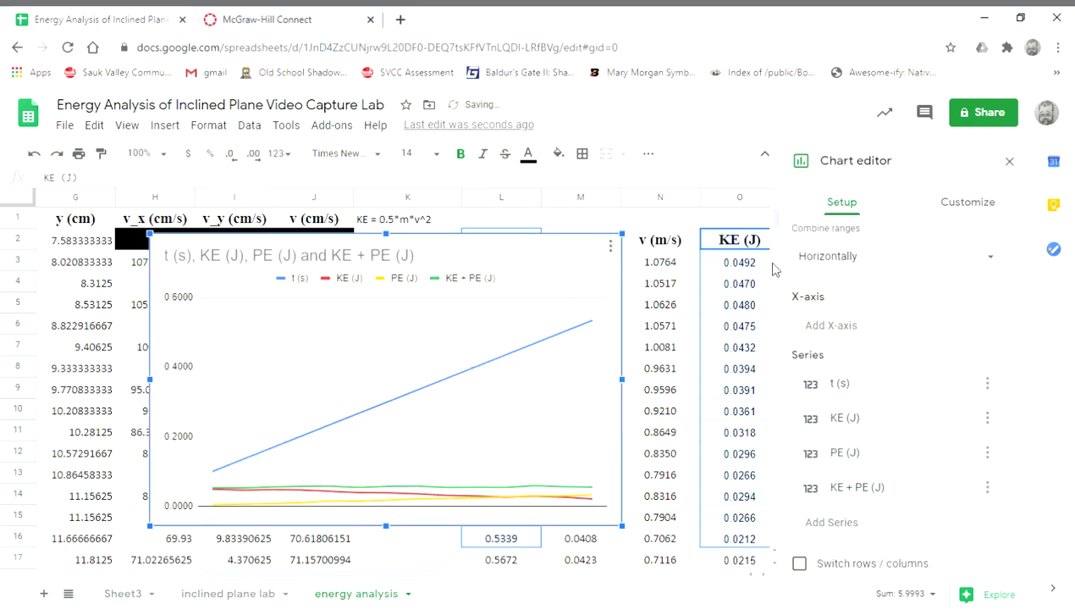
- Change the t (s), KE (J), PE (J) and KE + PE (J) chart to a scatter chart
drag(1026, 343, 1027, 233)
click(879, 269)
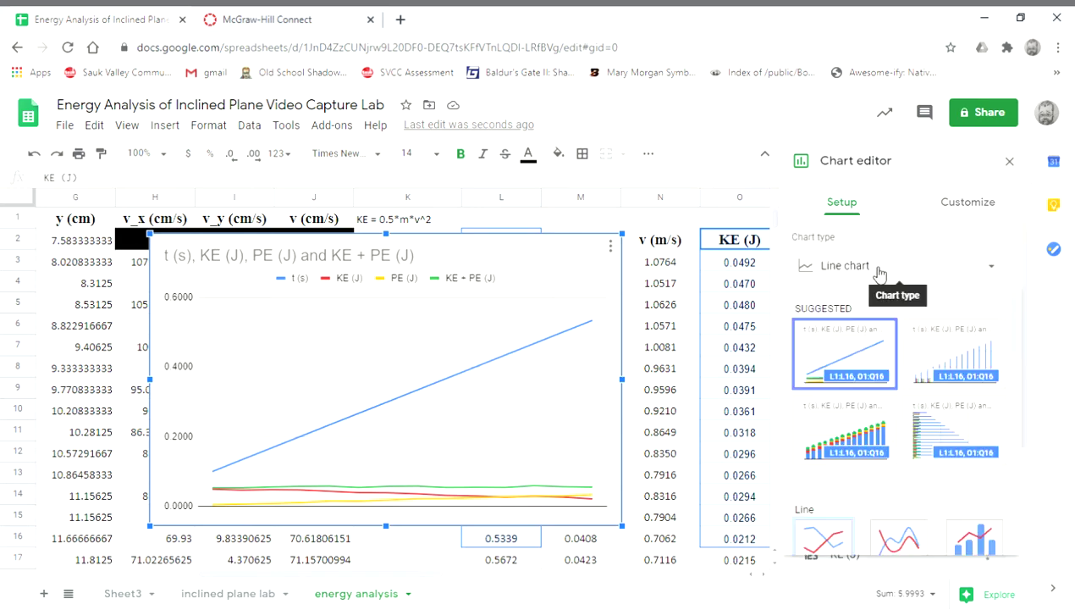
scroll(881, 430, down, 5)
scroll(880, 430, down, 1)
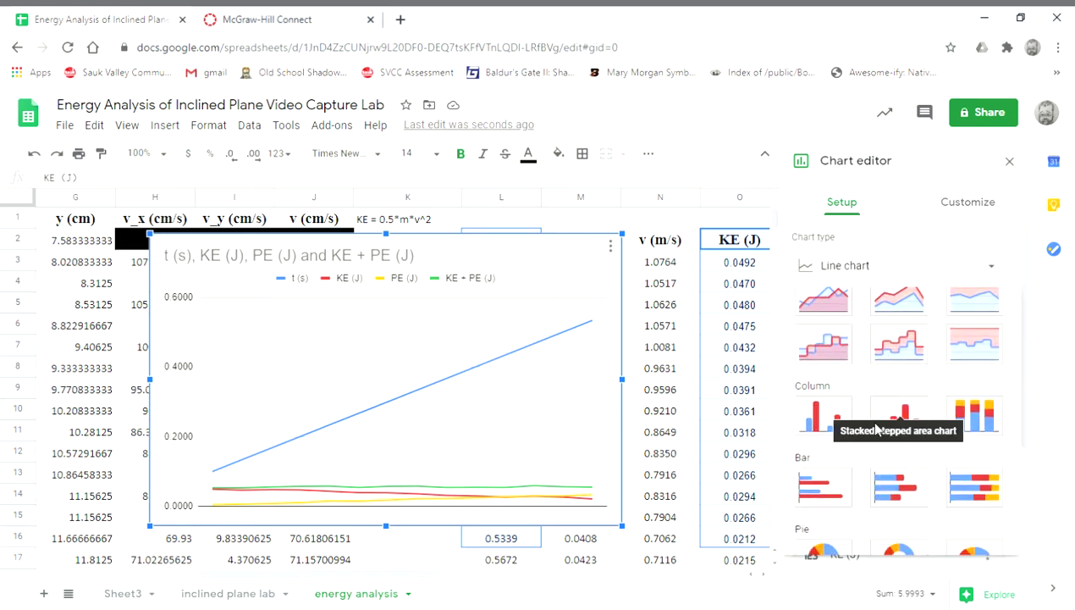
scroll(940, 419, down, 2)
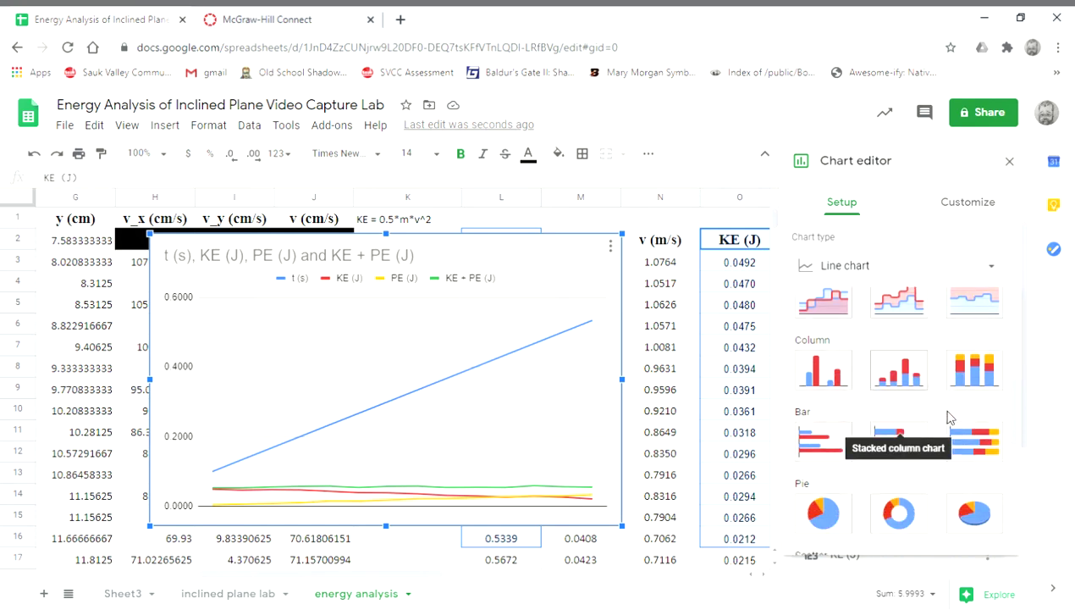
scroll(939, 419, down, 2)
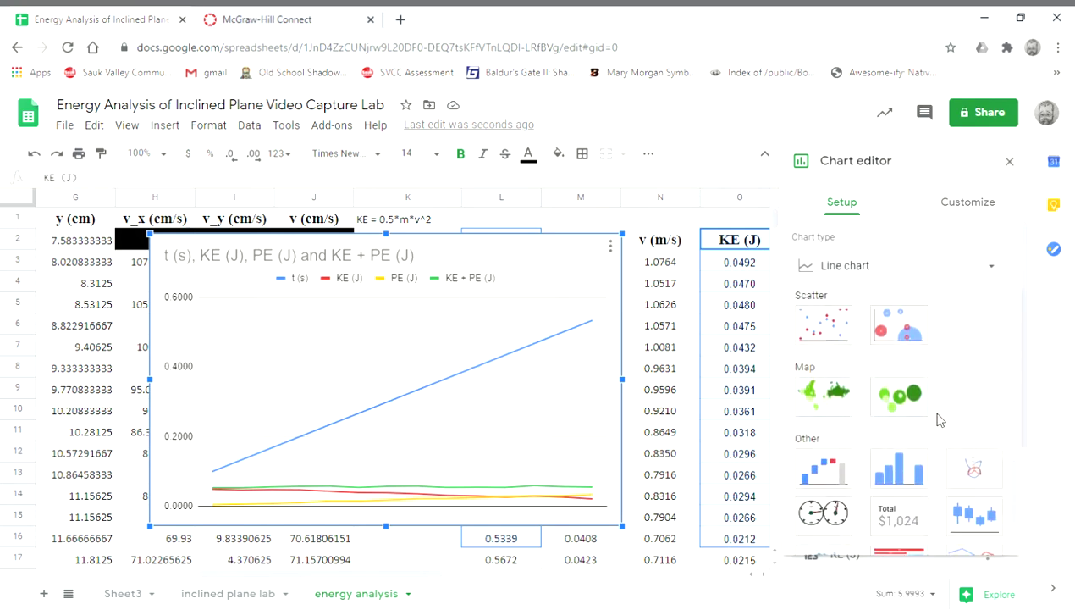
click(828, 314)
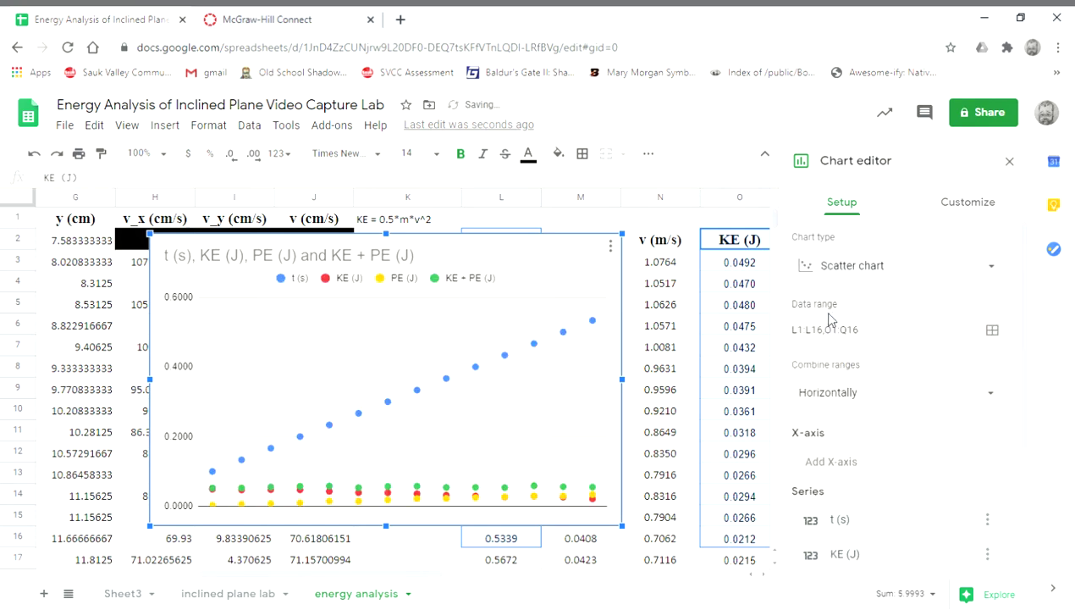
- Set t (s) as the X-axis of the energy scatter chart and remove t (s) from its series
click(911, 464)
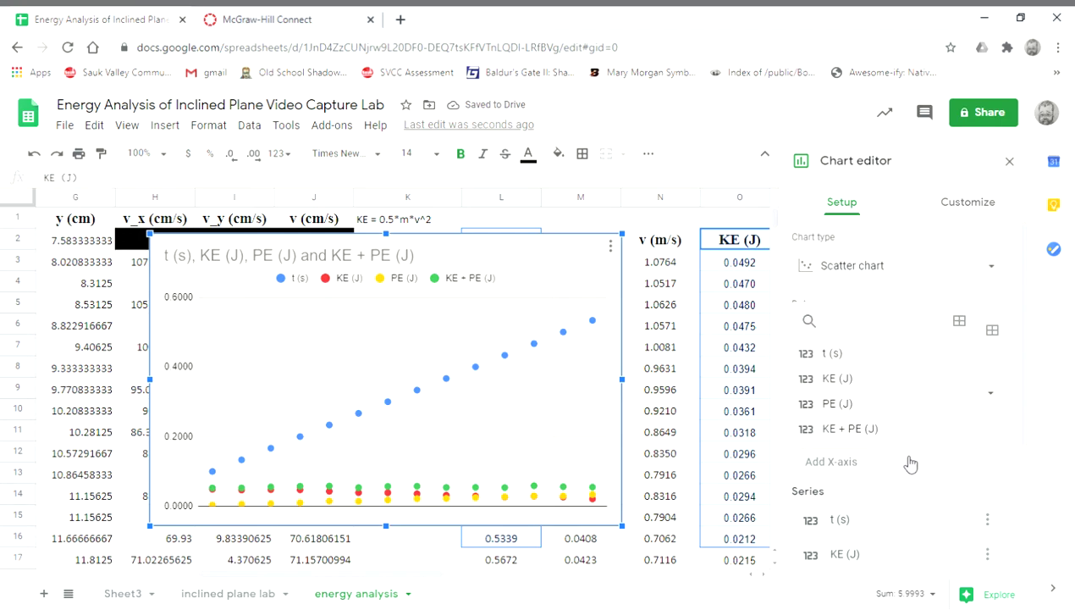
click(830, 355)
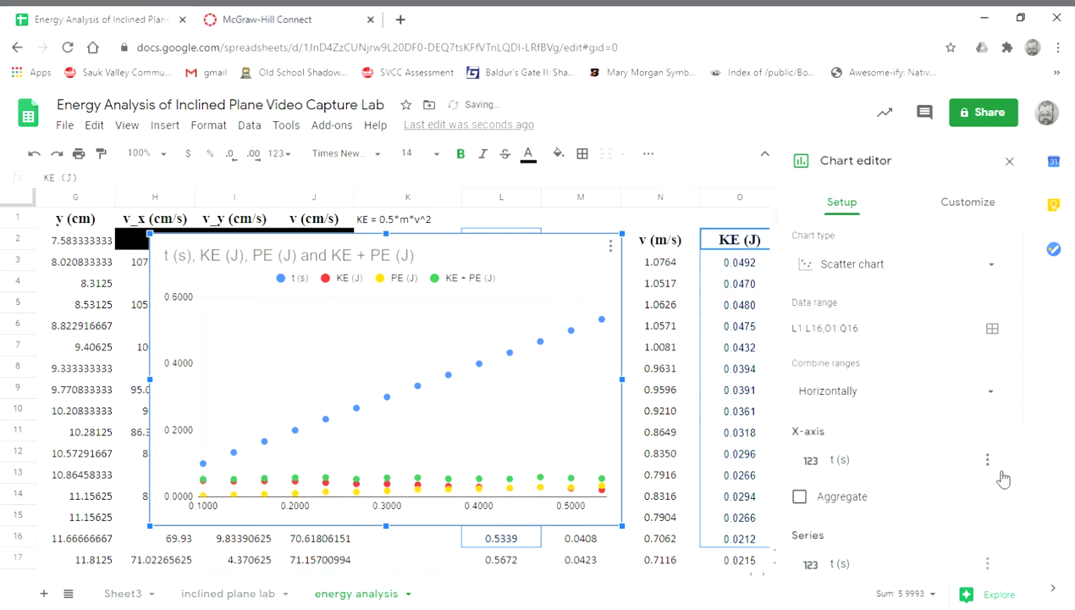
scroll(1001, 479, down, 1)
click(987, 490)
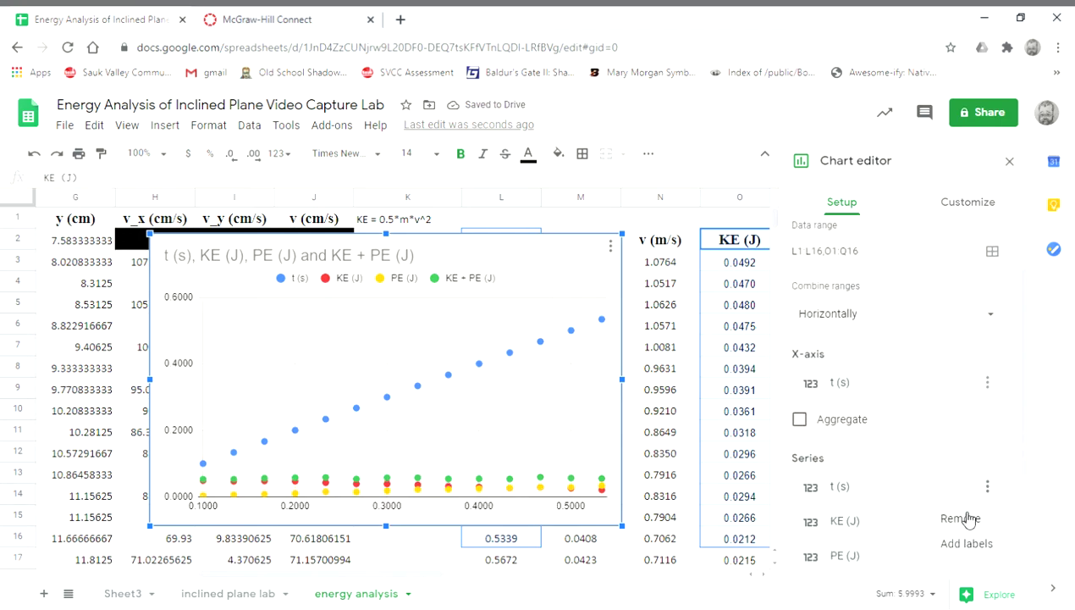
click(963, 518)
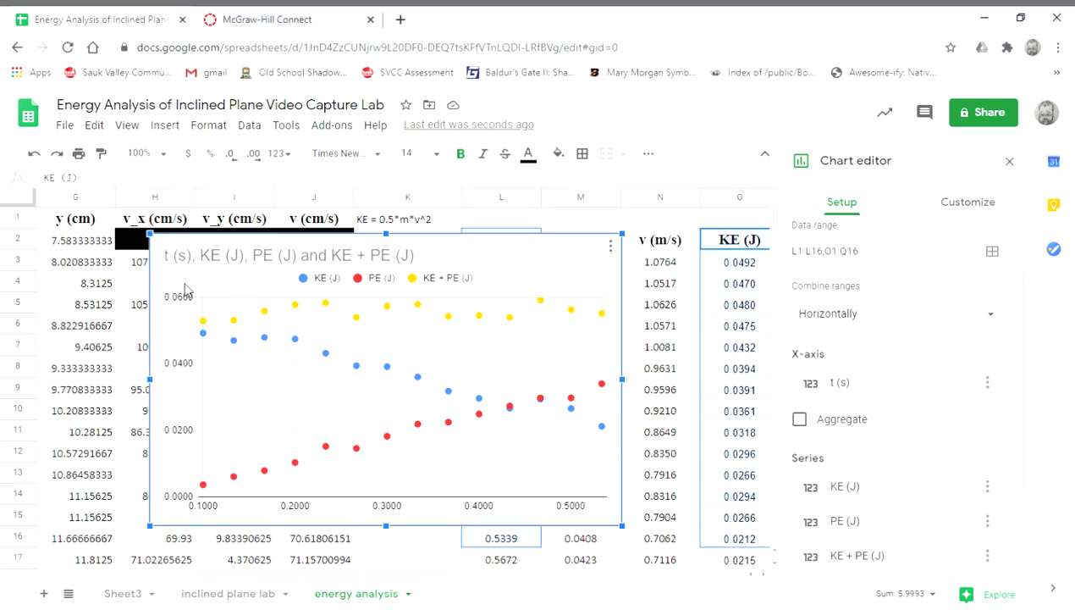
- Look over the chart's customization options, then close the chart editor and delete the three-energy scatter chart
click(965, 203)
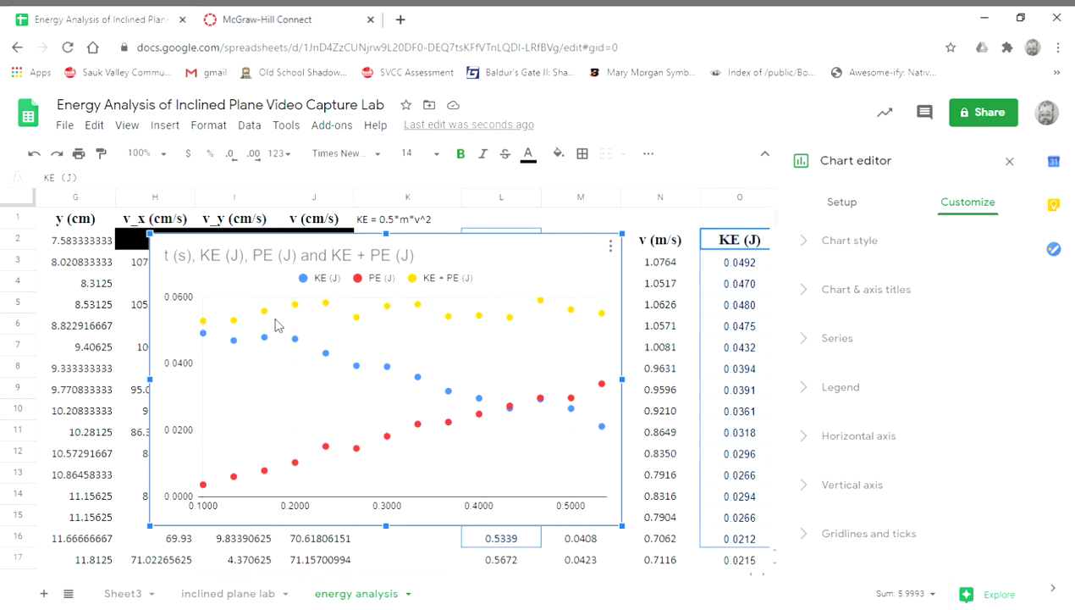
click(1012, 162)
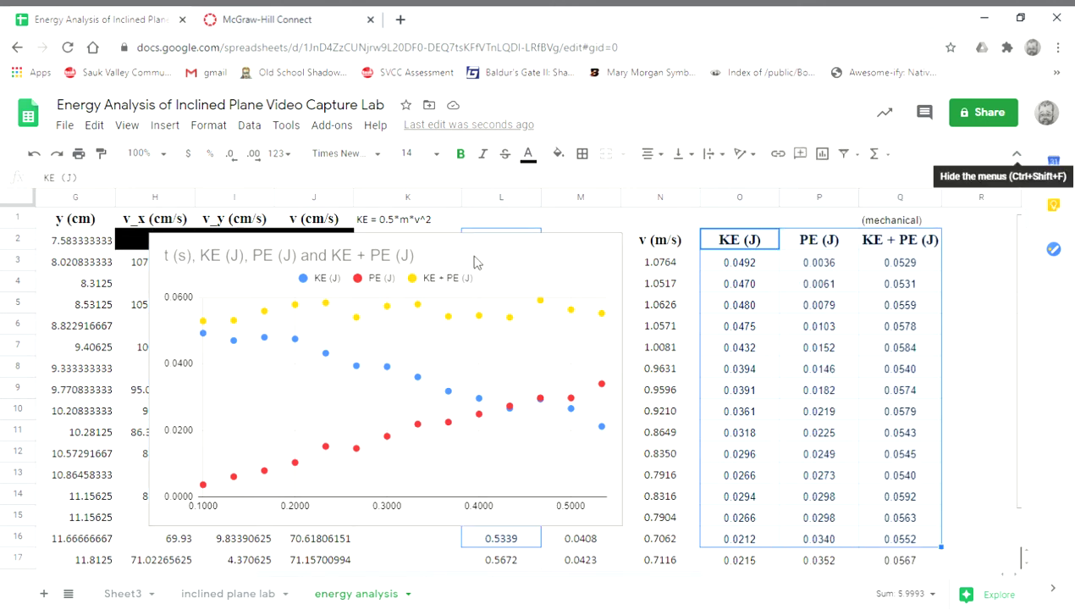
key(Delete)
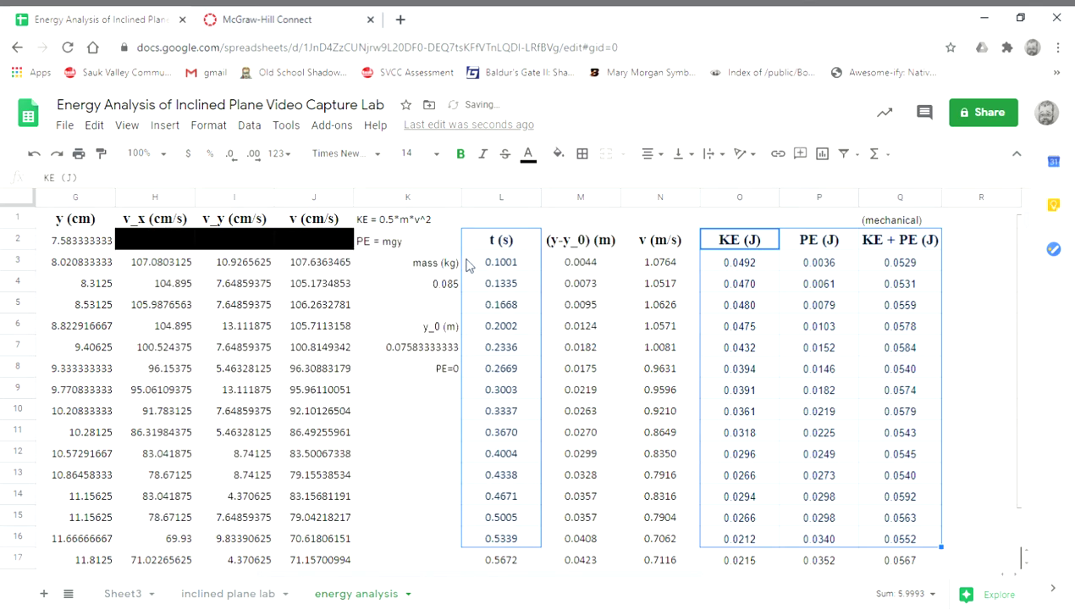
click(566, 330)
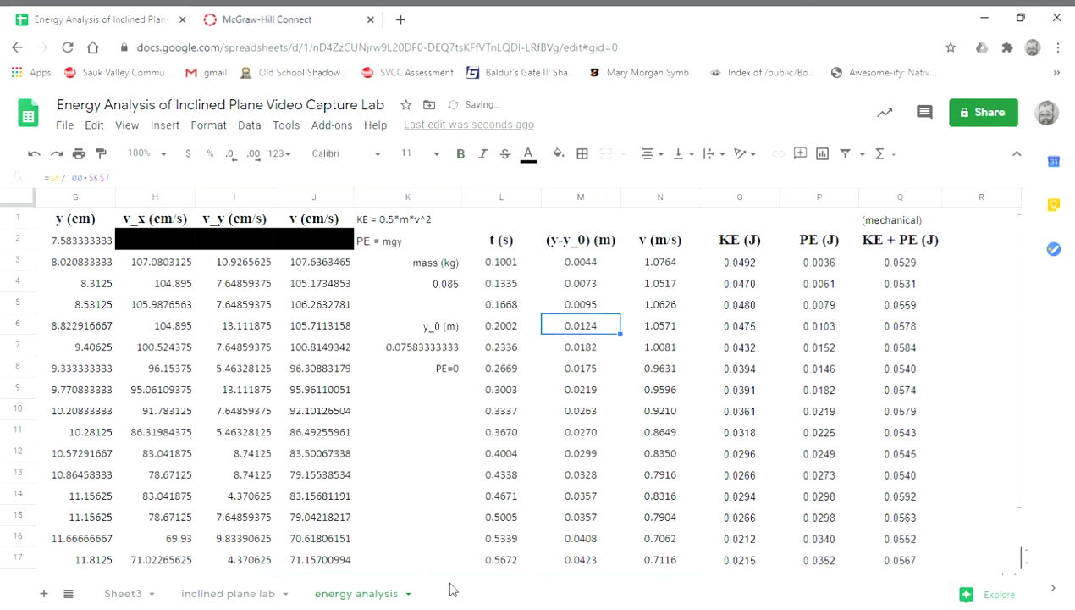
- Examine the finished Energy Analysis for Inclined Plane Lab chart and the average energy, standard deviation and percent uncertainty box below it
drag(448, 576, 726, 584)
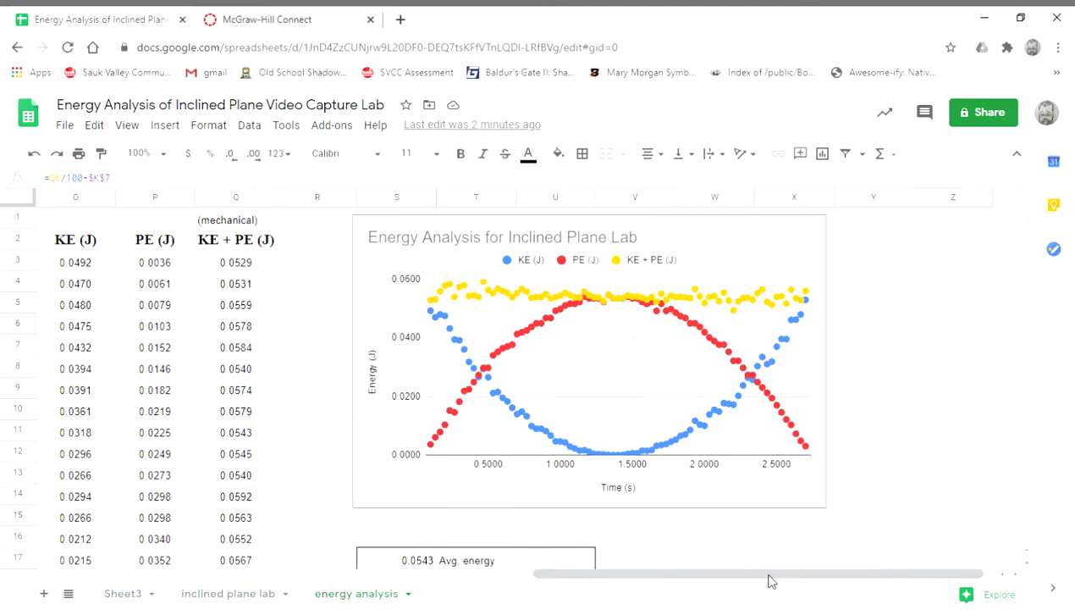
drag(758, 562, 440, 591)
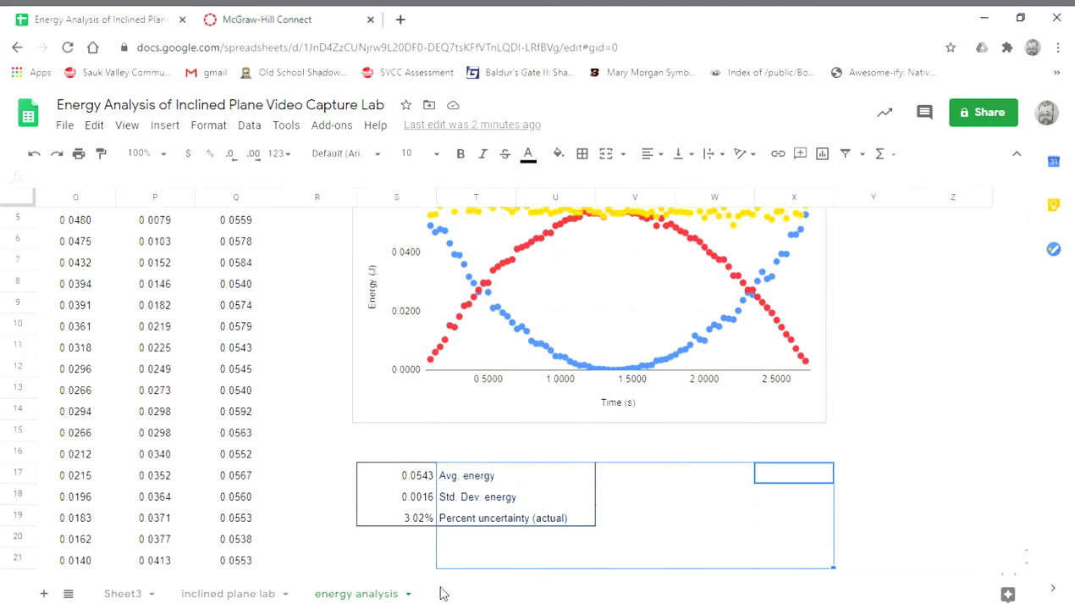
click(567, 483)
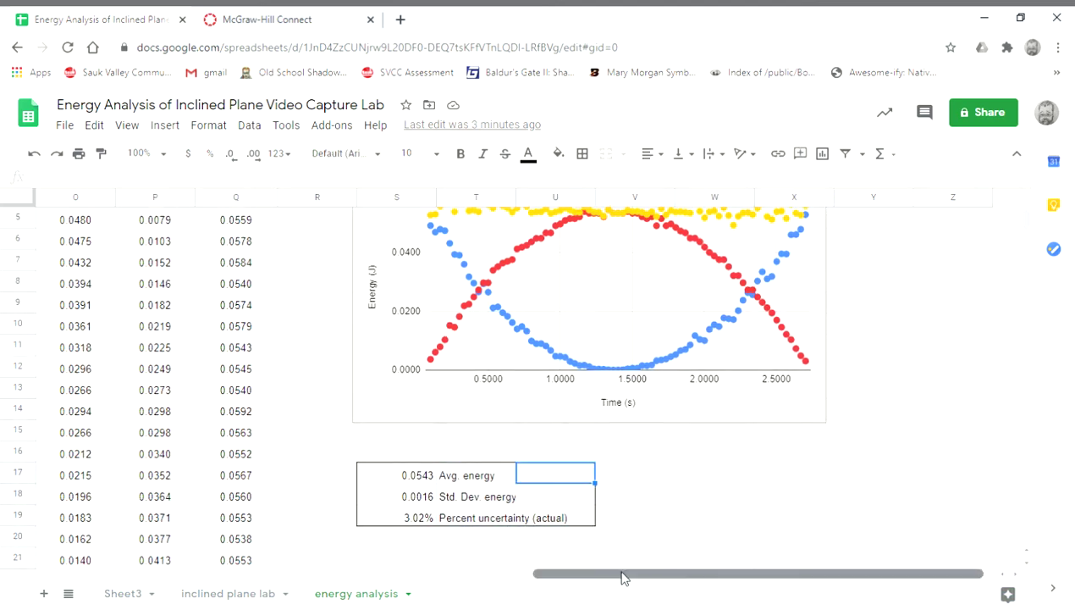
- Find the uncertainty table for t, x and y beneath the captured data and examine its rows
drag(624, 576, 415, 592)
scroll(428, 453, down, 15)
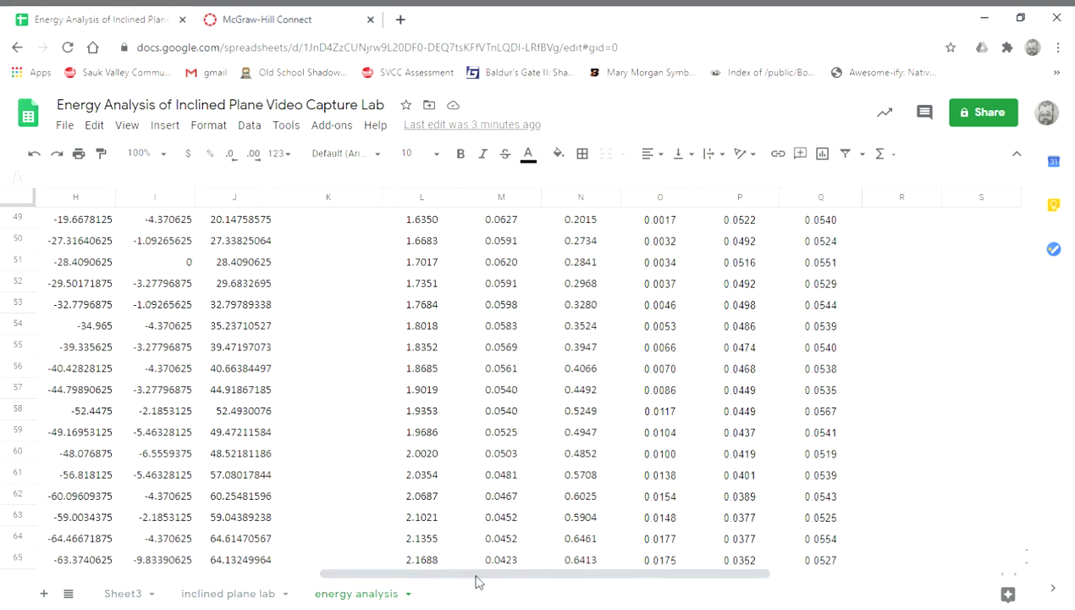
drag(475, 576, 127, 578)
scroll(185, 346, down, 9)
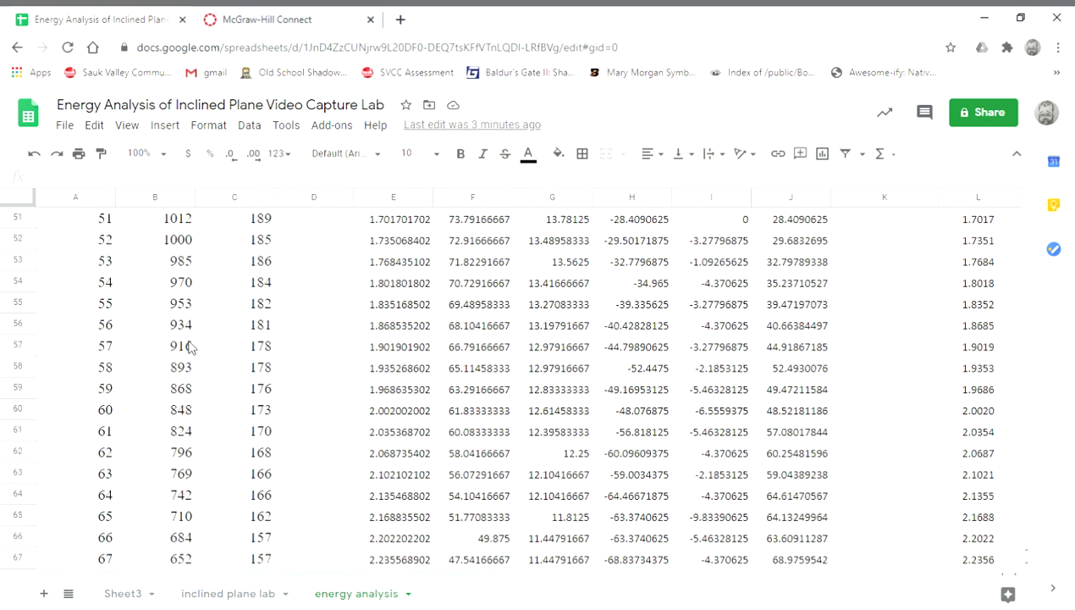
scroll(190, 347, down, 2)
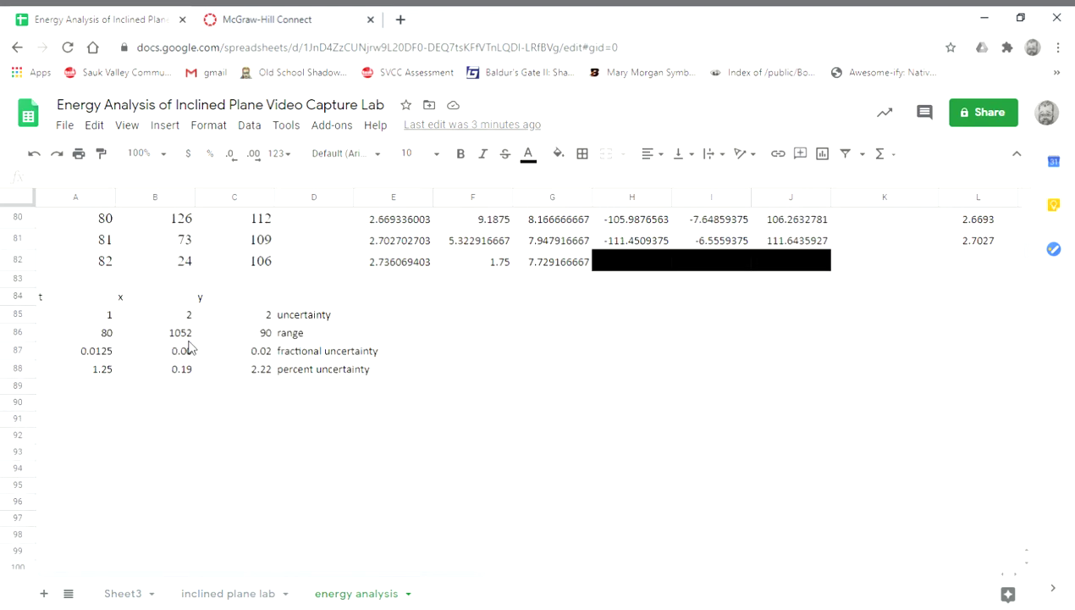
scroll(189, 347, up, 1)
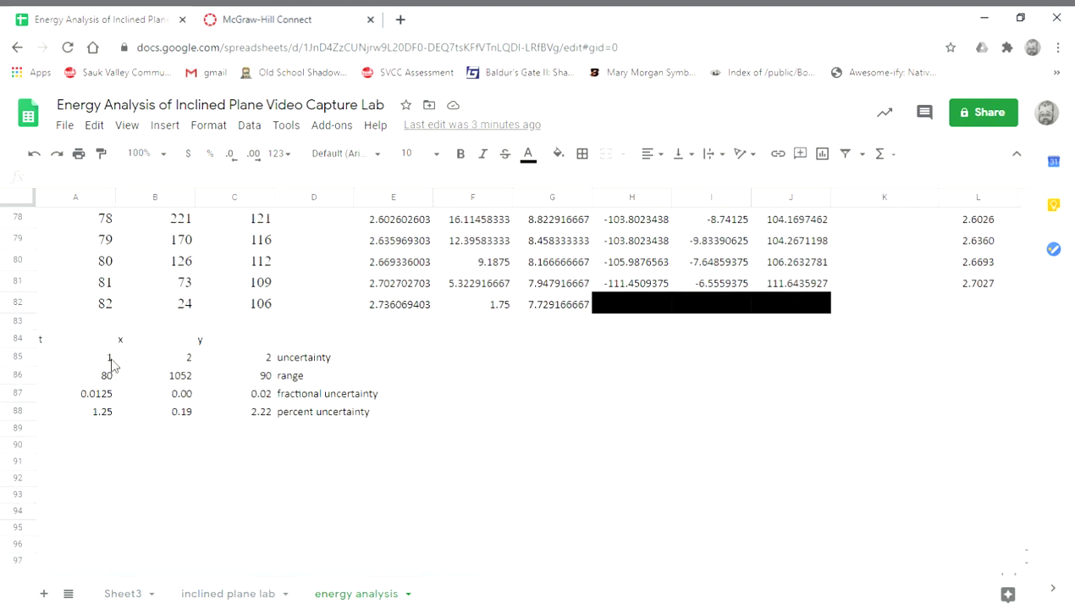
click(281, 396)
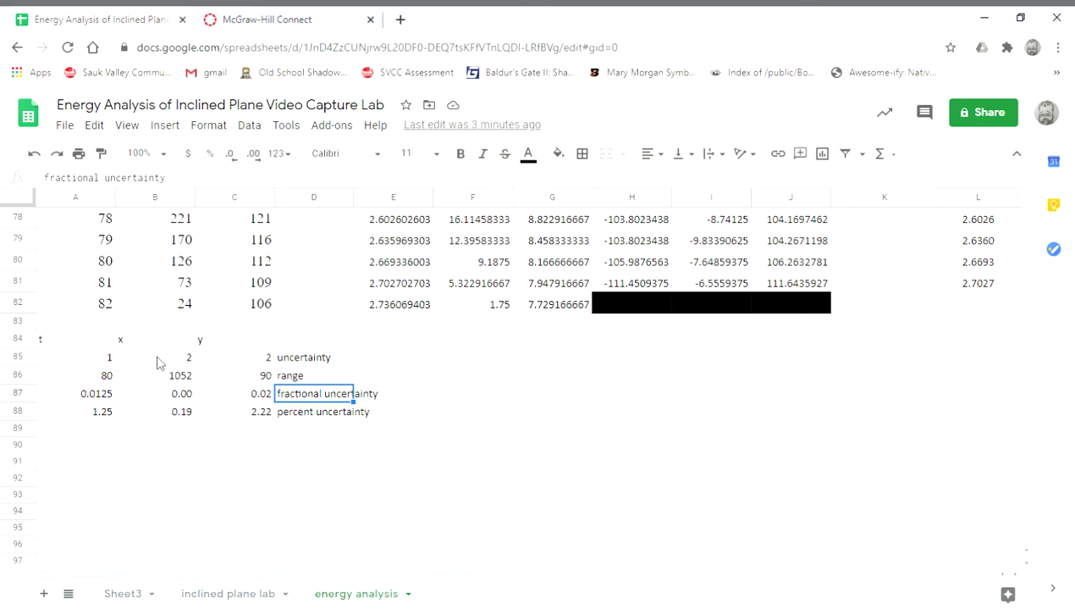
click(75, 359)
click(173, 361)
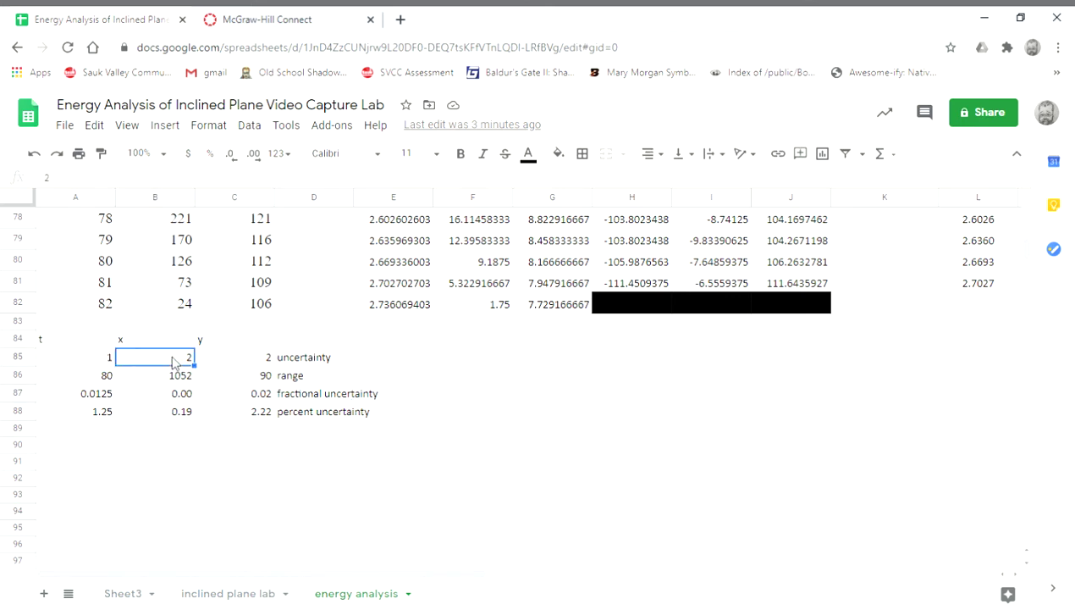
- Review the uncertainty, range, fractional uncertainty and percent uncertainty of t in A85:A88, including their formulas
click(91, 341)
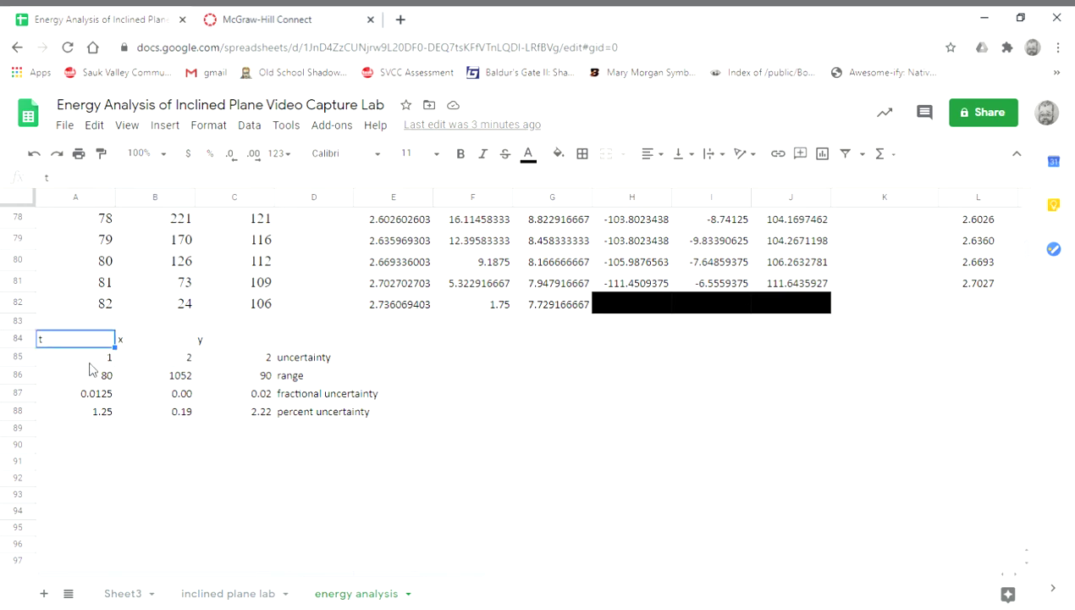
click(89, 363)
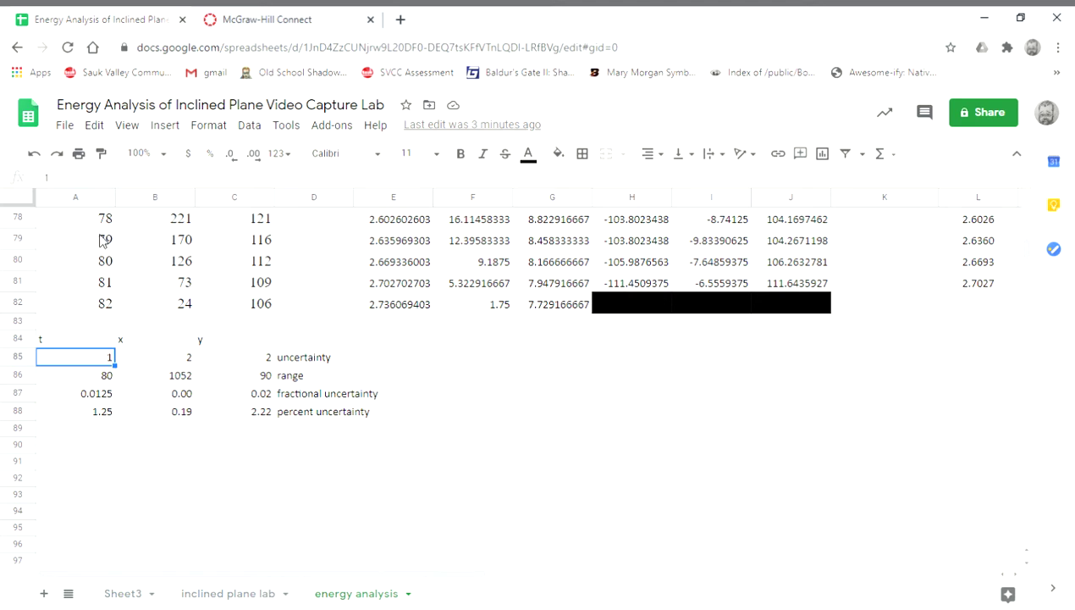
click(95, 380)
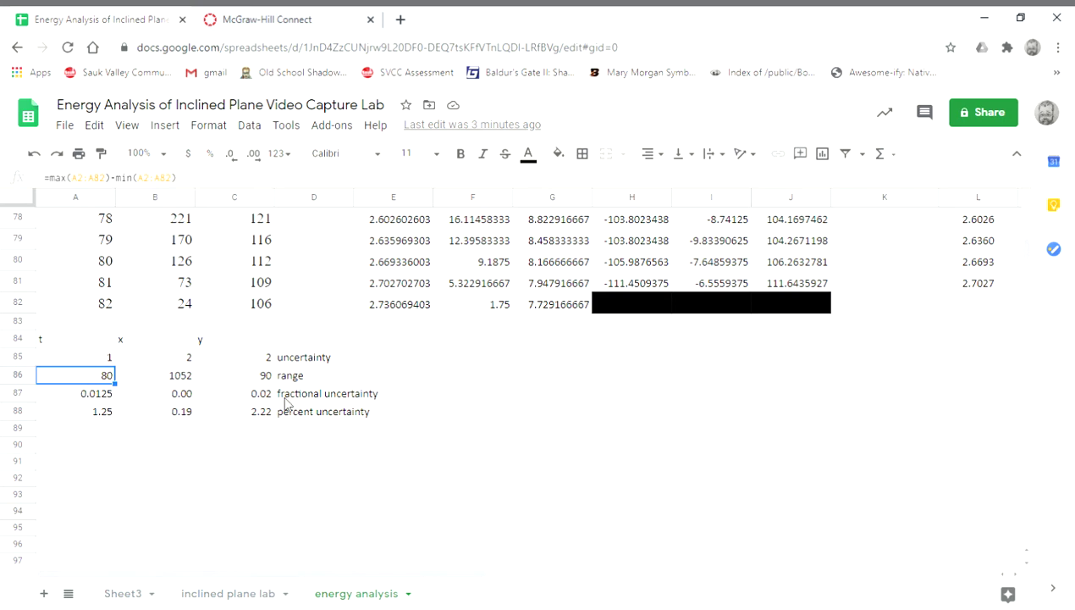
click(75, 394)
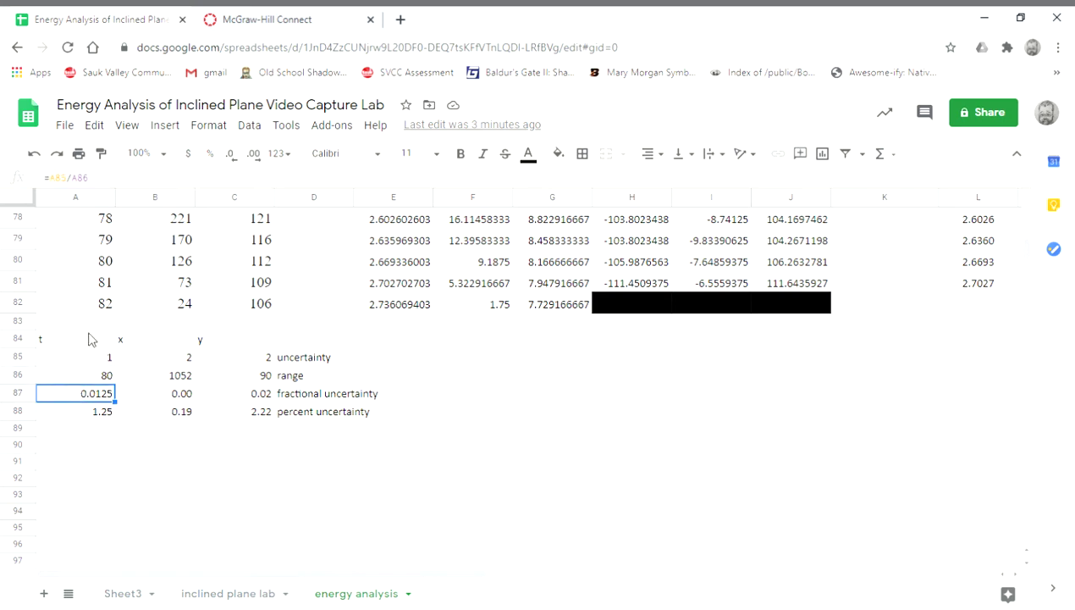
click(83, 362)
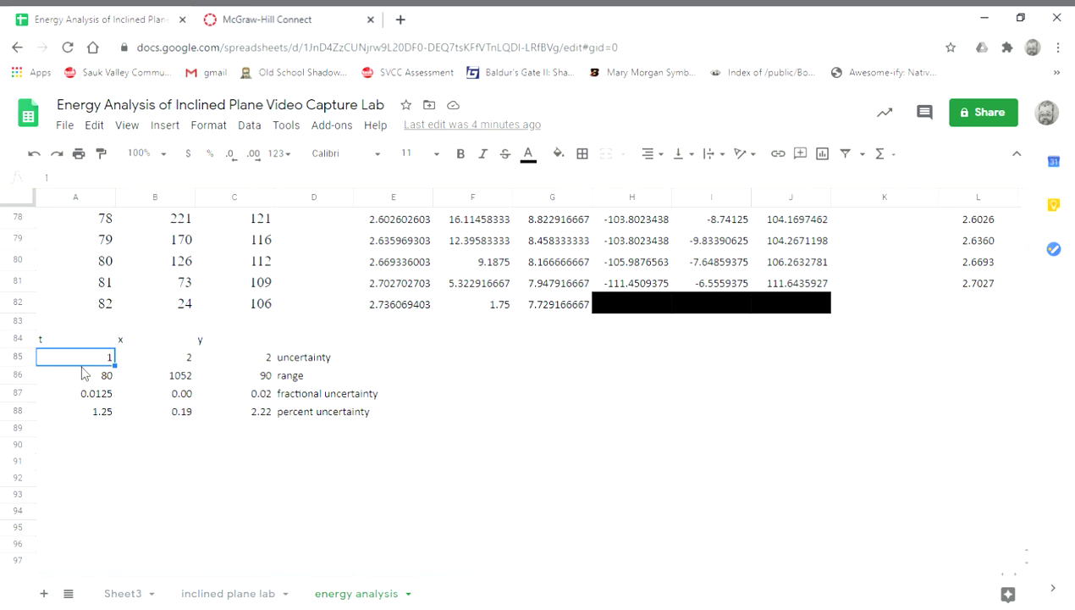
click(84, 377)
click(88, 396)
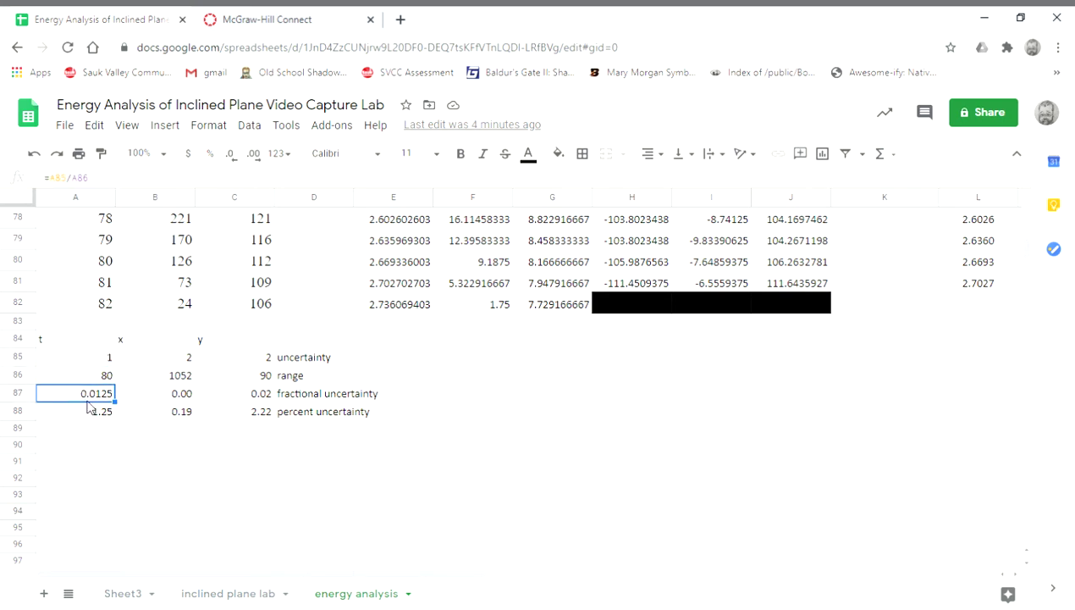
click(100, 414)
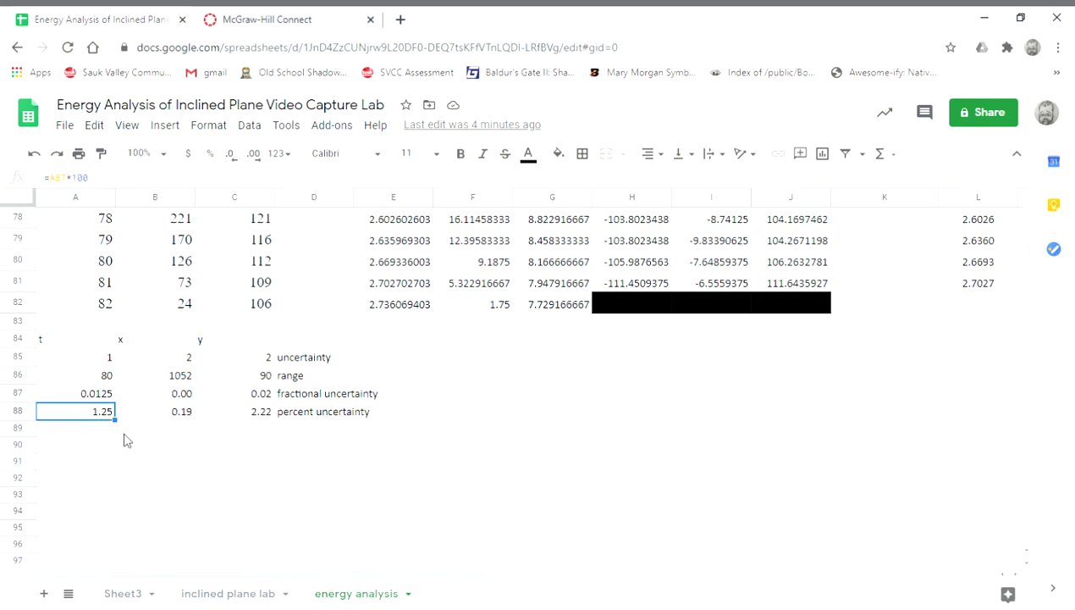
- Review the uncertainties and ranges of x and y in B85:C86, including the max-minus-min range formulas
click(136, 359)
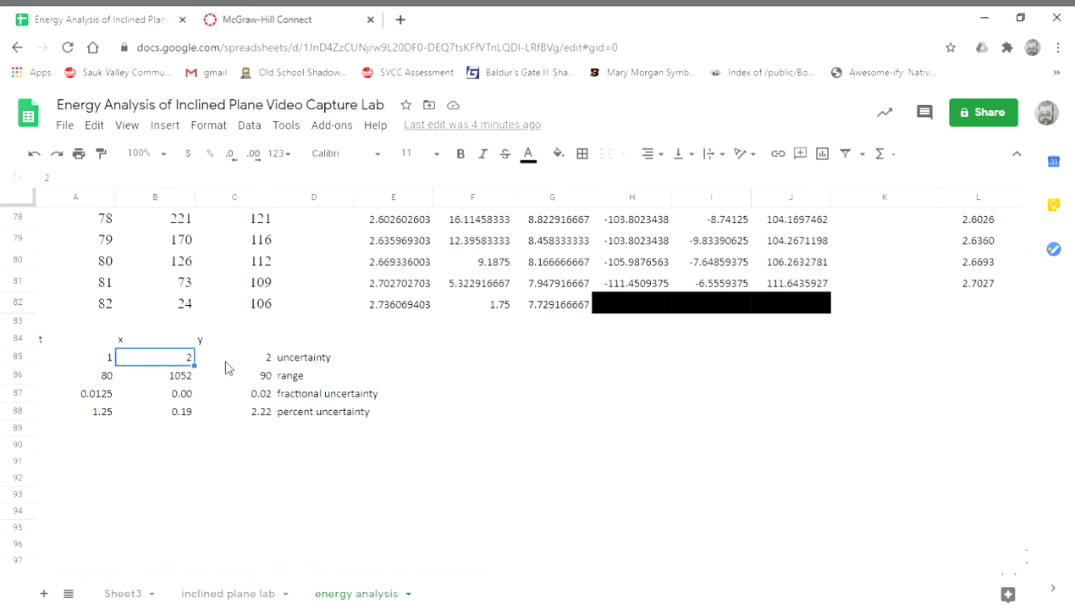
key(Right)
click(168, 357)
click(247, 358)
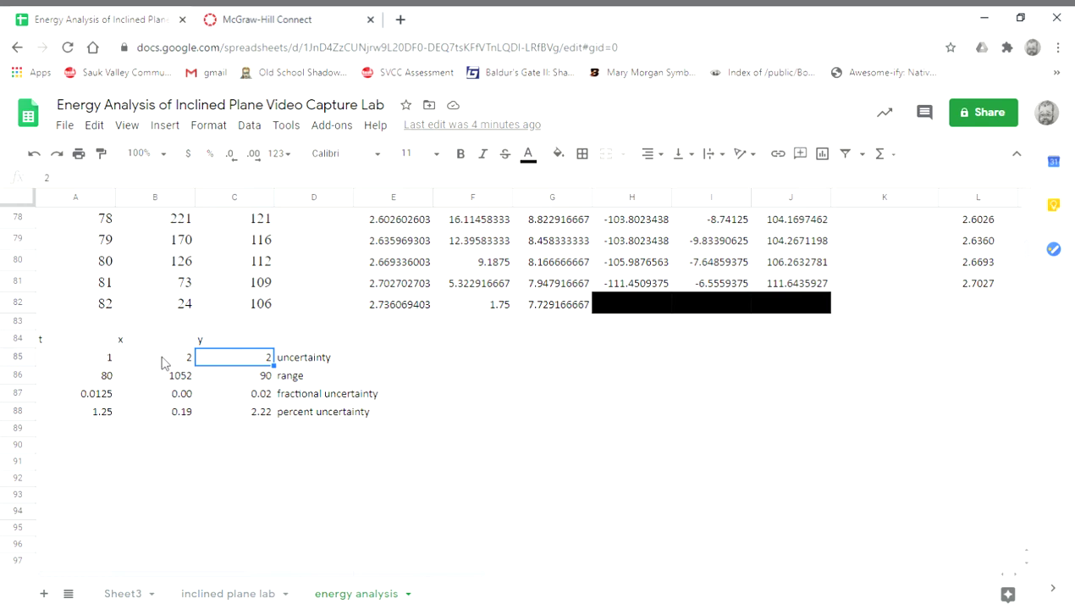
click(165, 360)
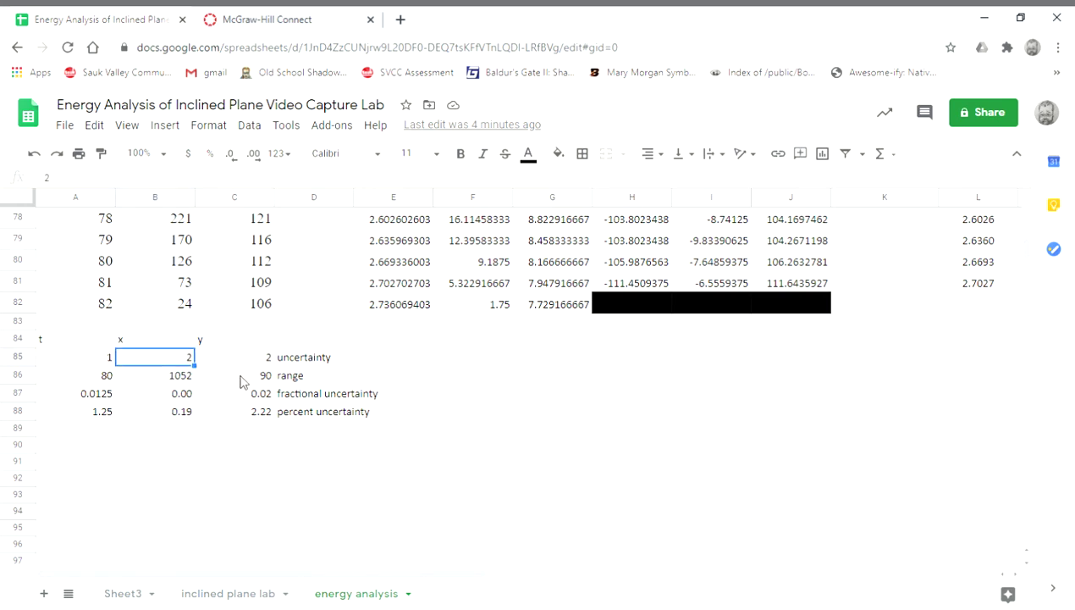
click(178, 381)
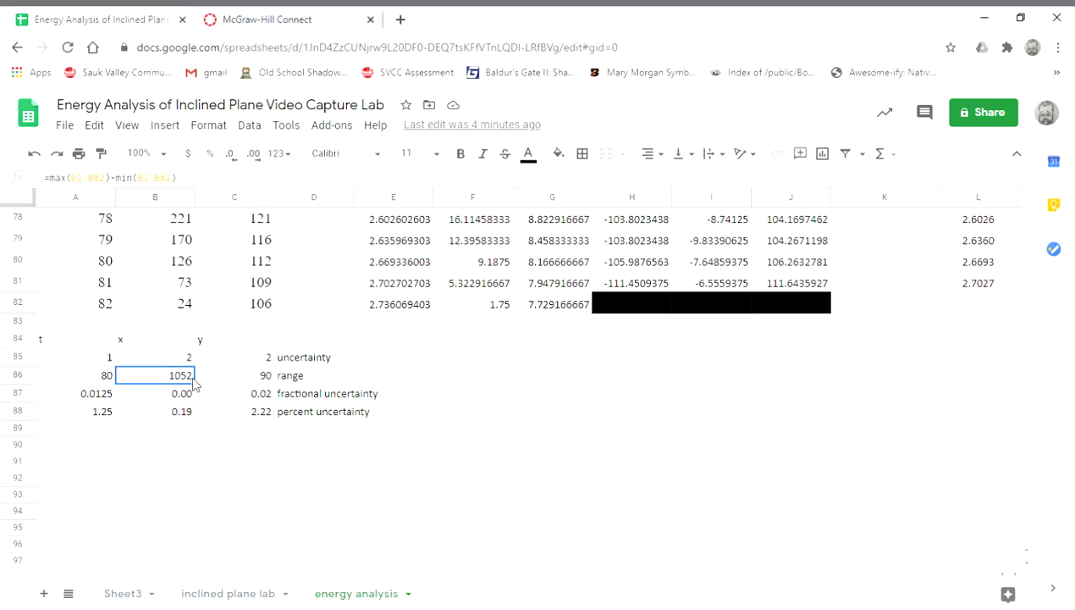
click(240, 386)
click(167, 382)
click(242, 381)
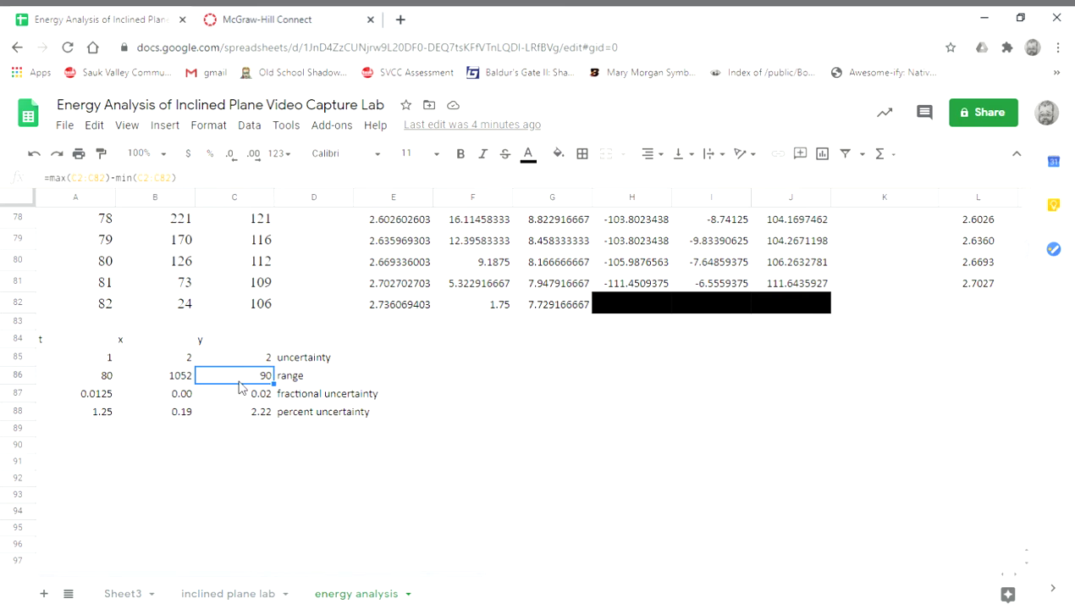
- Review the fractional and percent uncertainty formulas for x and y in B87:C88
click(176, 398)
click(245, 398)
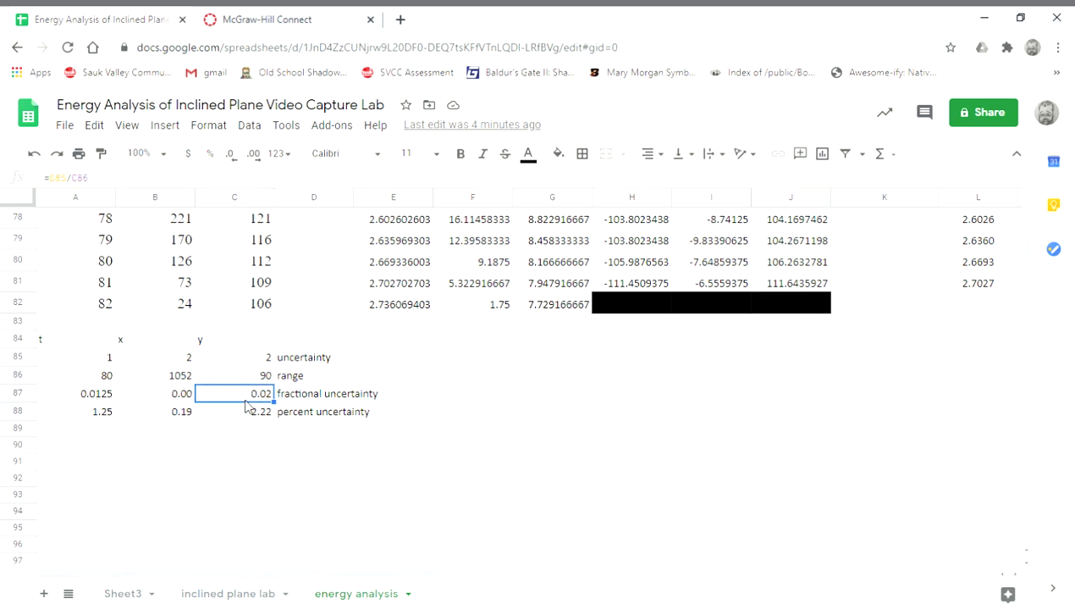
click(173, 415)
click(232, 415)
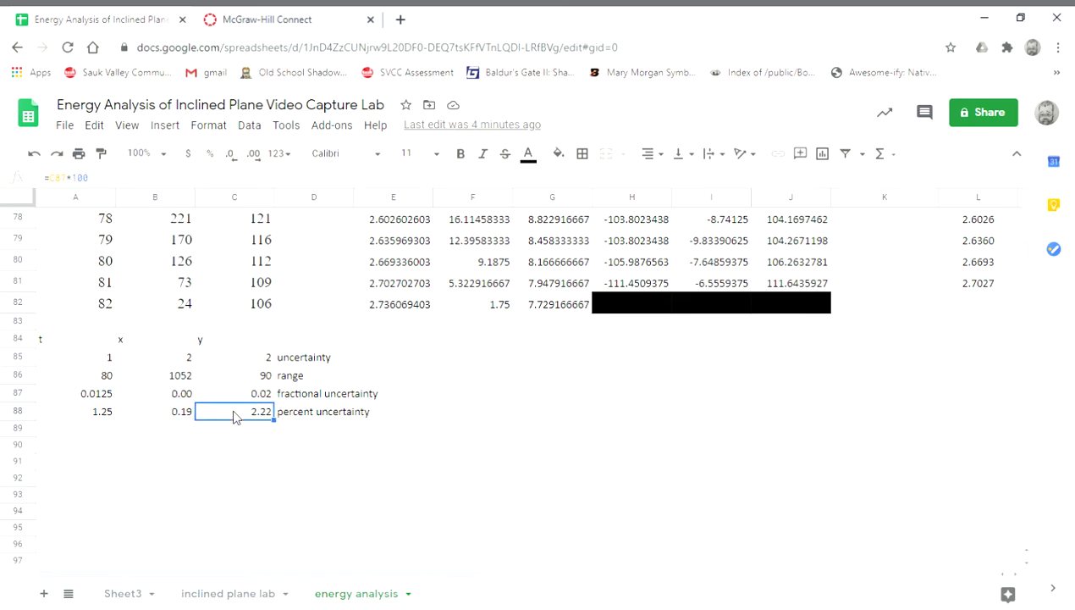
click(149, 413)
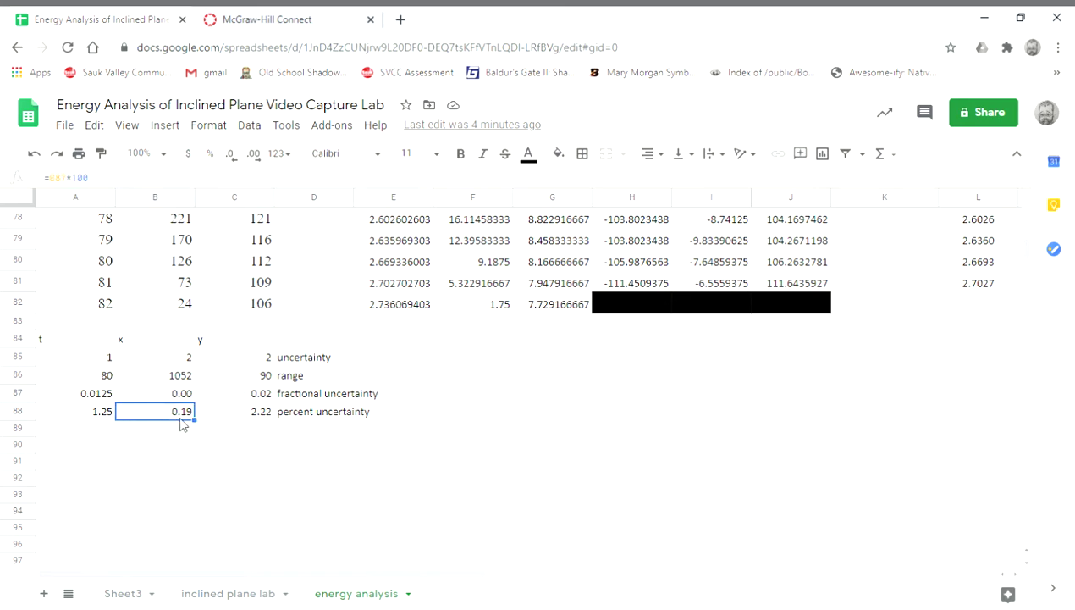
click(269, 416)
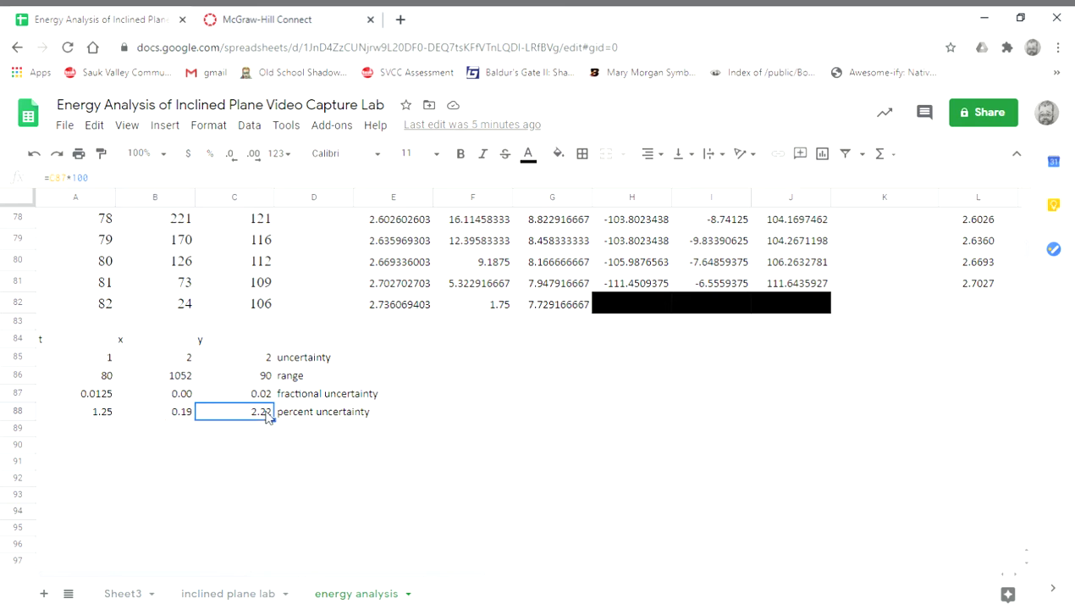
- Compare the percent uncertainties of t, x and y across A88:C88
click(84, 415)
click(254, 420)
click(161, 411)
click(81, 416)
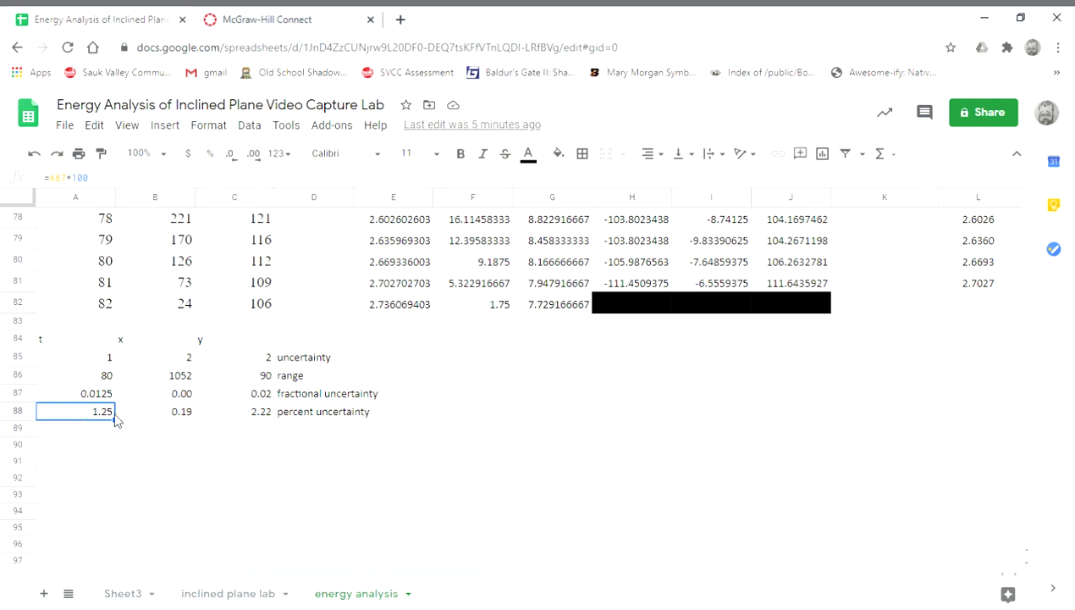
click(266, 418)
click(152, 415)
click(56, 416)
- Find the Quantity and percent uncertainty table beside the energy data and check its t, x and y entries in T23:T25
drag(1028, 245, 1013, 186)
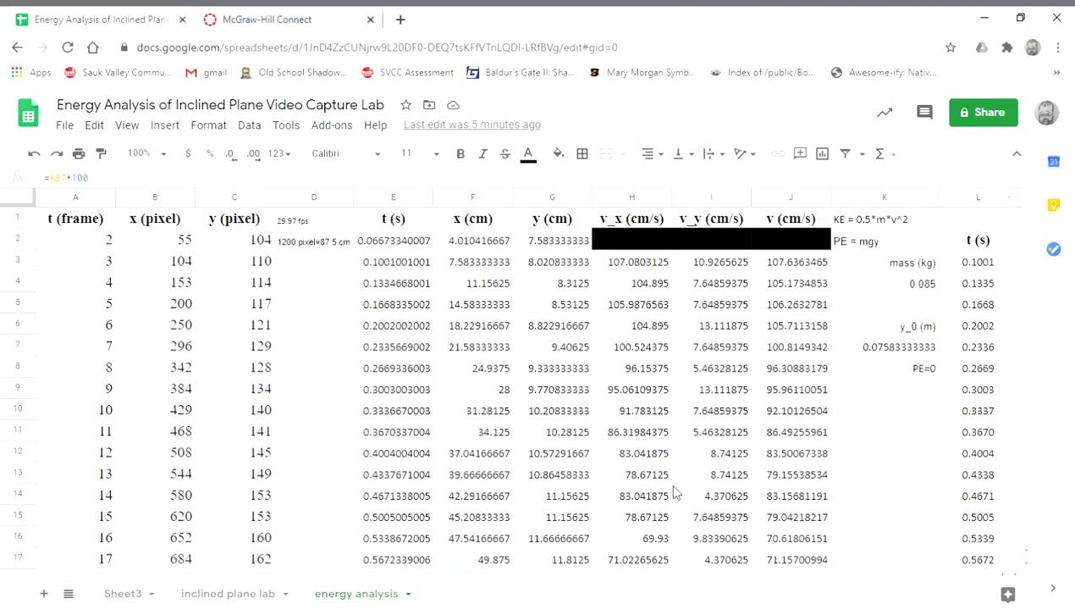
drag(380, 572, 881, 571)
scroll(733, 500, down, 5)
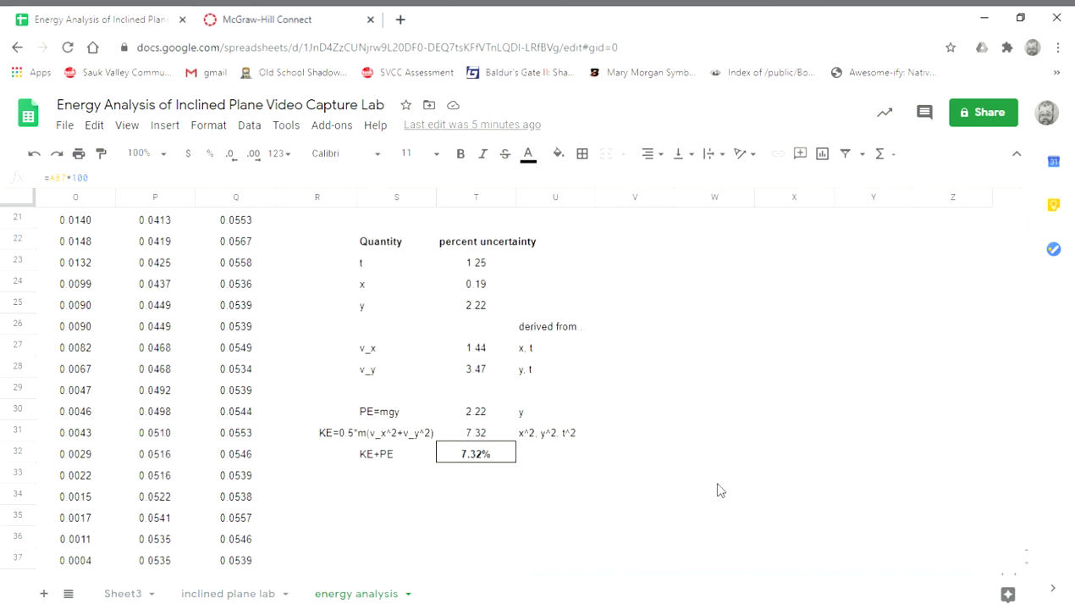
click(498, 261)
click(500, 288)
click(501, 306)
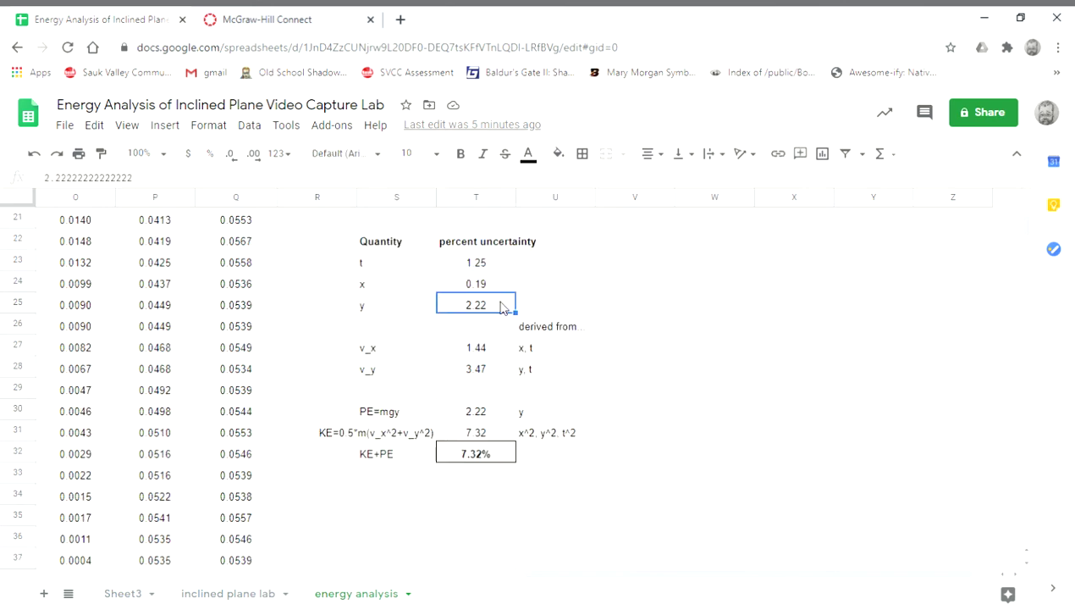
- Examine how the percent uncertainty of v_x in T27 is derived from x and t
click(482, 349)
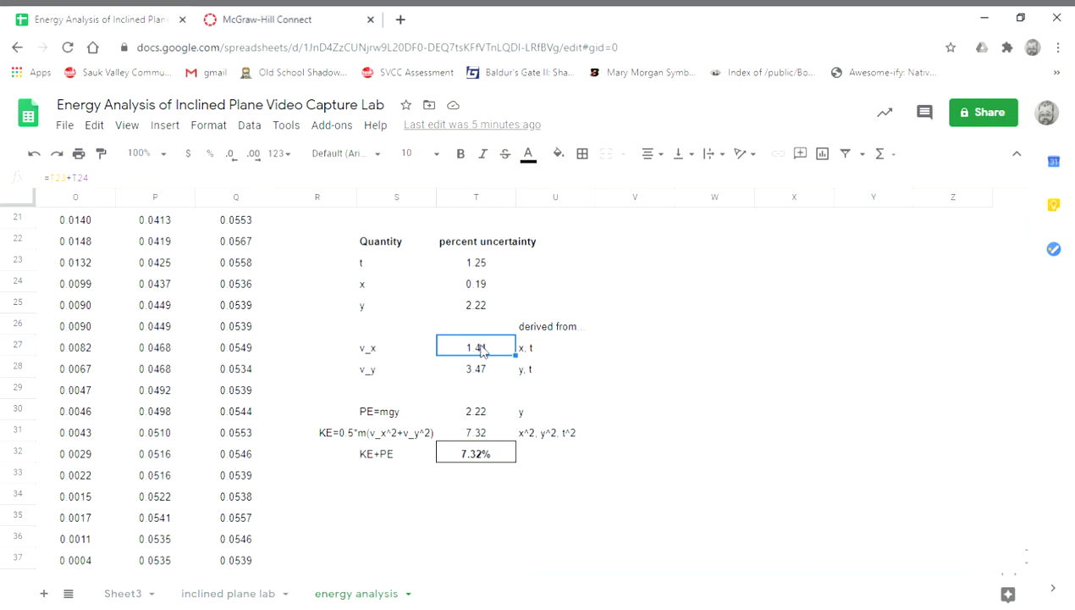
click(401, 353)
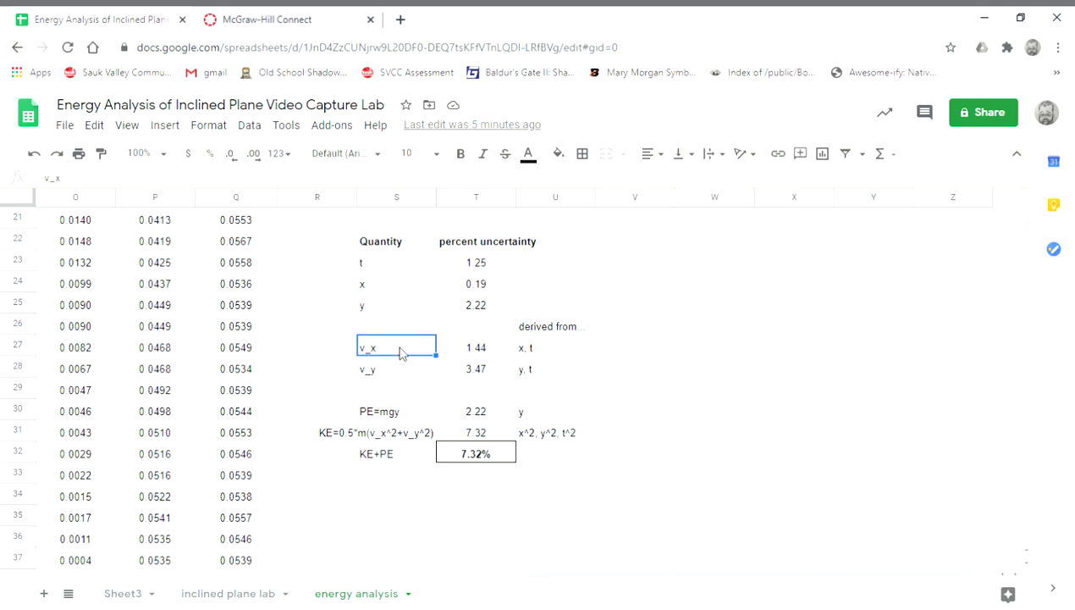
click(401, 368)
click(402, 348)
click(553, 353)
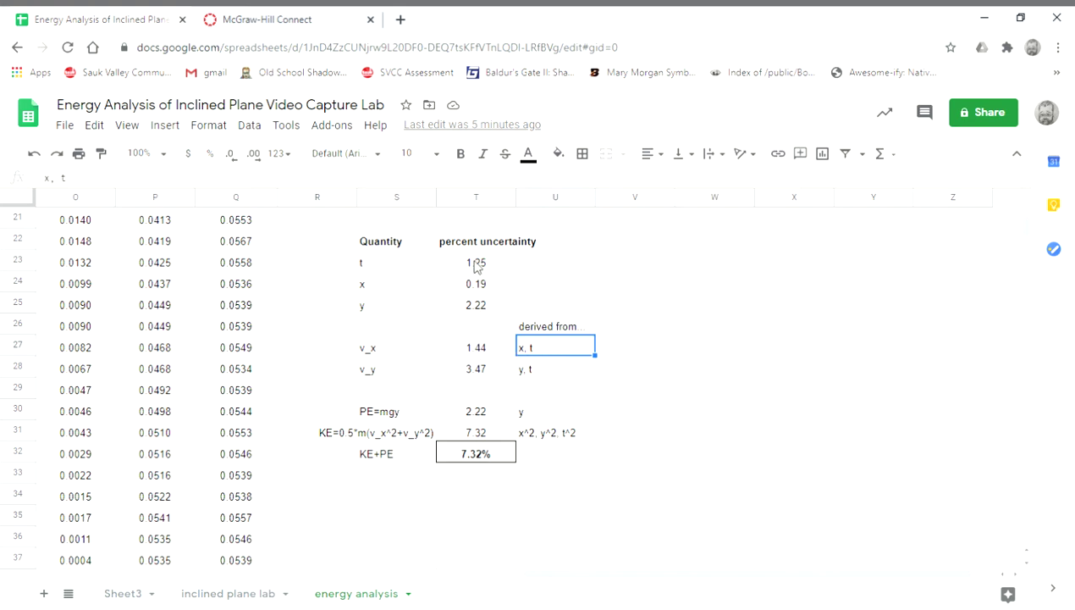
click(486, 350)
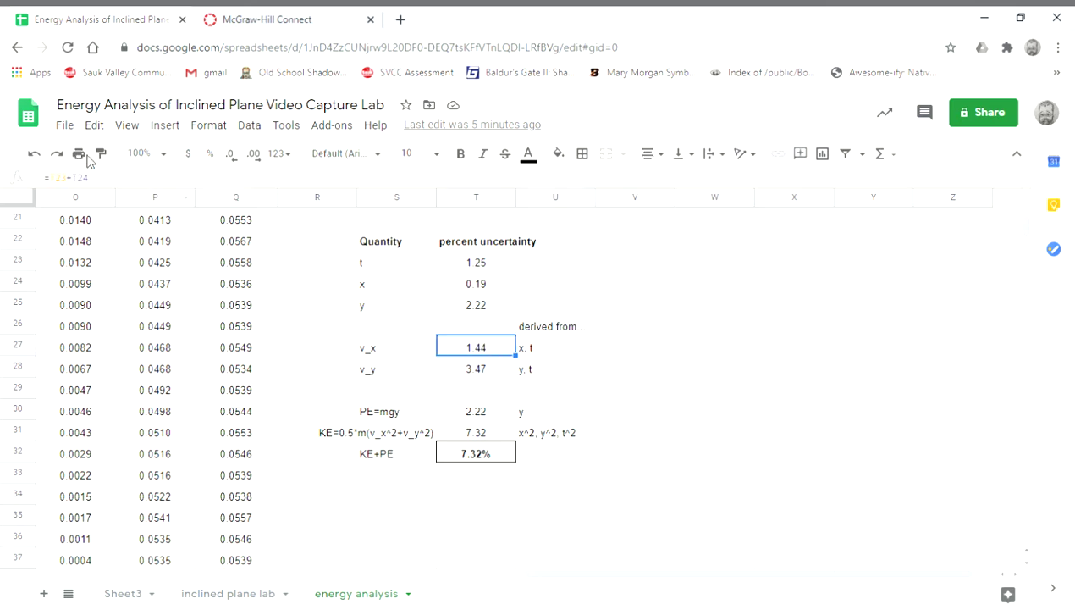
- Examine how the percent uncertainty of v_y in T28 is derived from y and t, and compare it with v_x
click(570, 374)
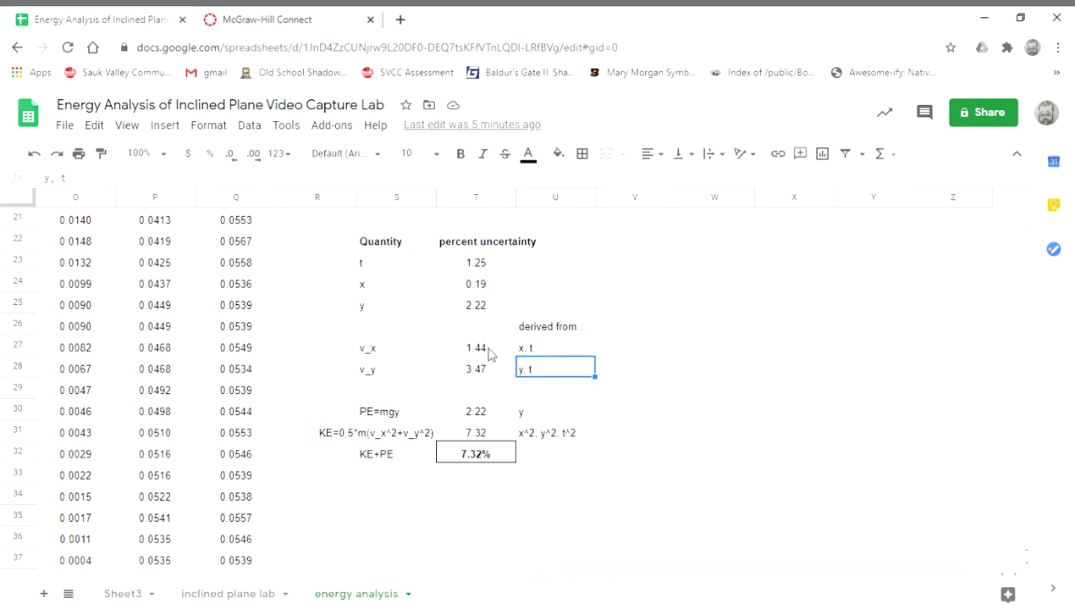
click(385, 373)
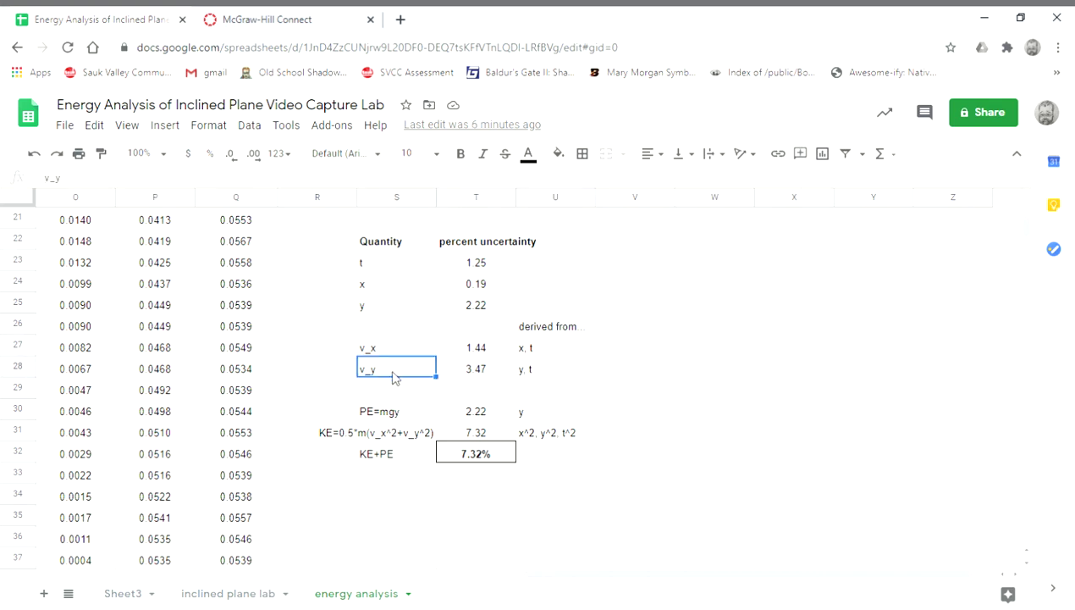
click(523, 373)
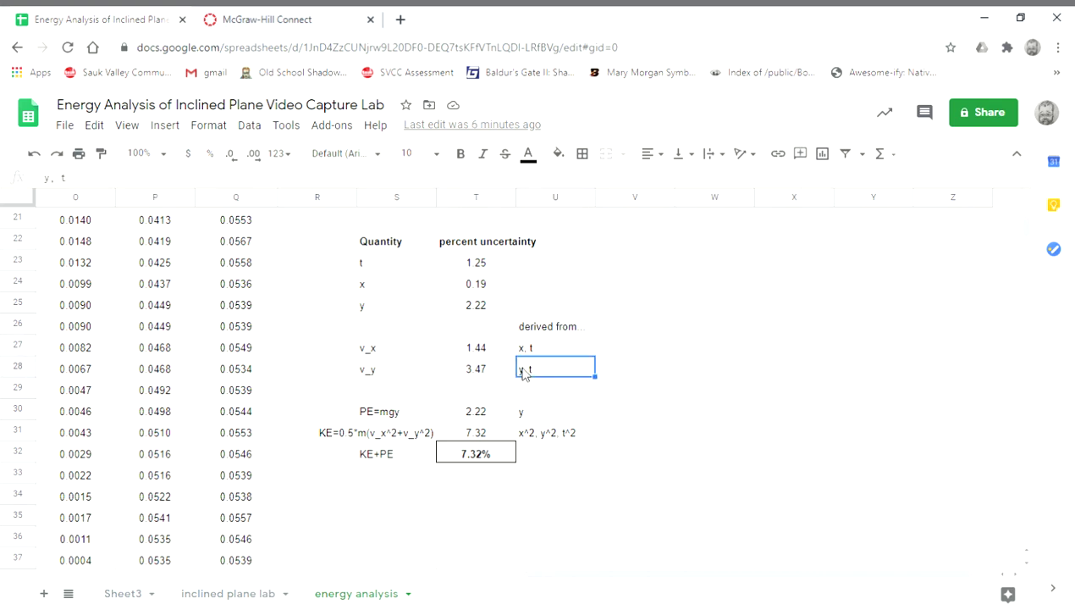
click(490, 307)
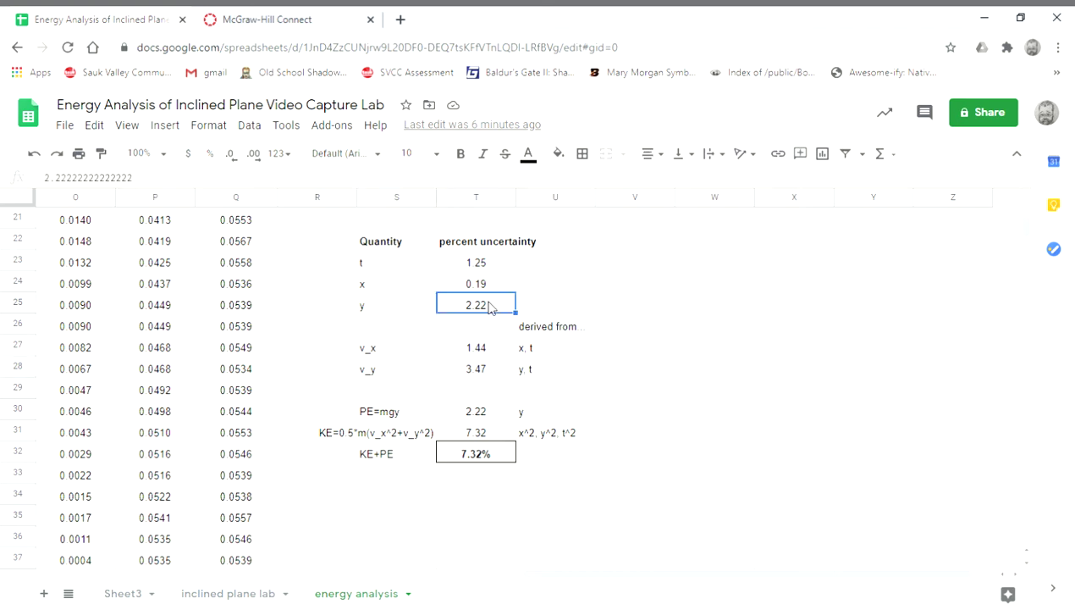
click(482, 365)
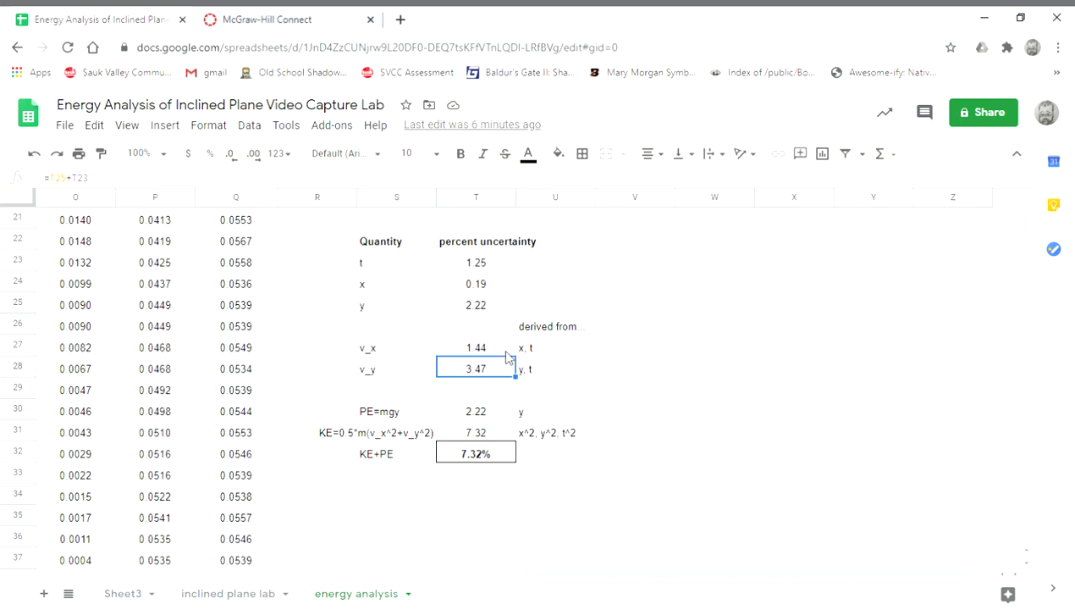
click(503, 351)
click(500, 362)
click(500, 355)
click(498, 375)
- Examine how the percent uncertainty of PE=mgy in T30 is derived from the y uncertainty
click(400, 415)
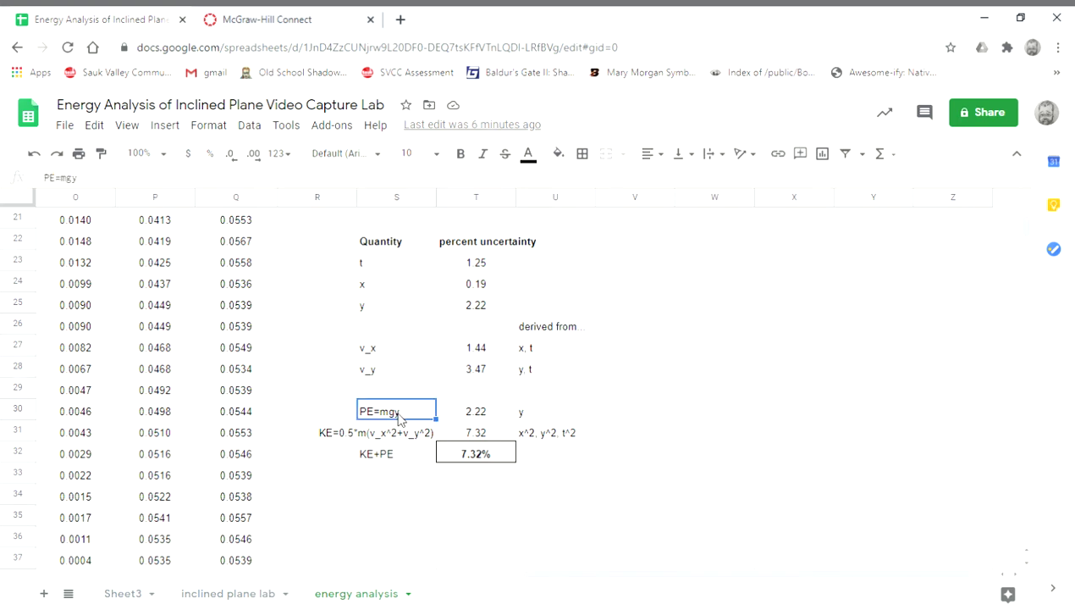
click(397, 433)
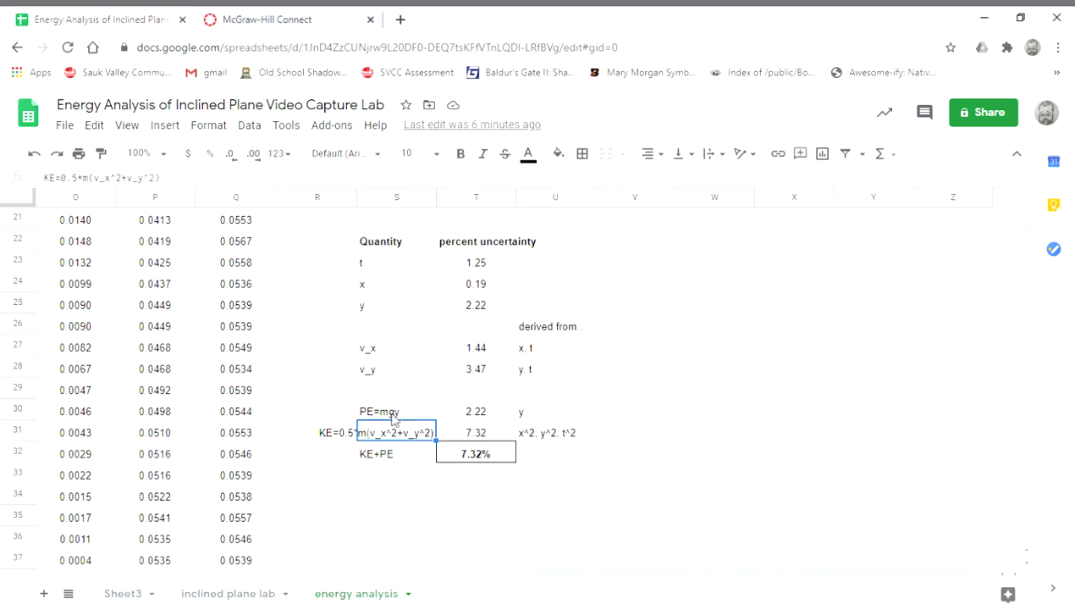
click(392, 417)
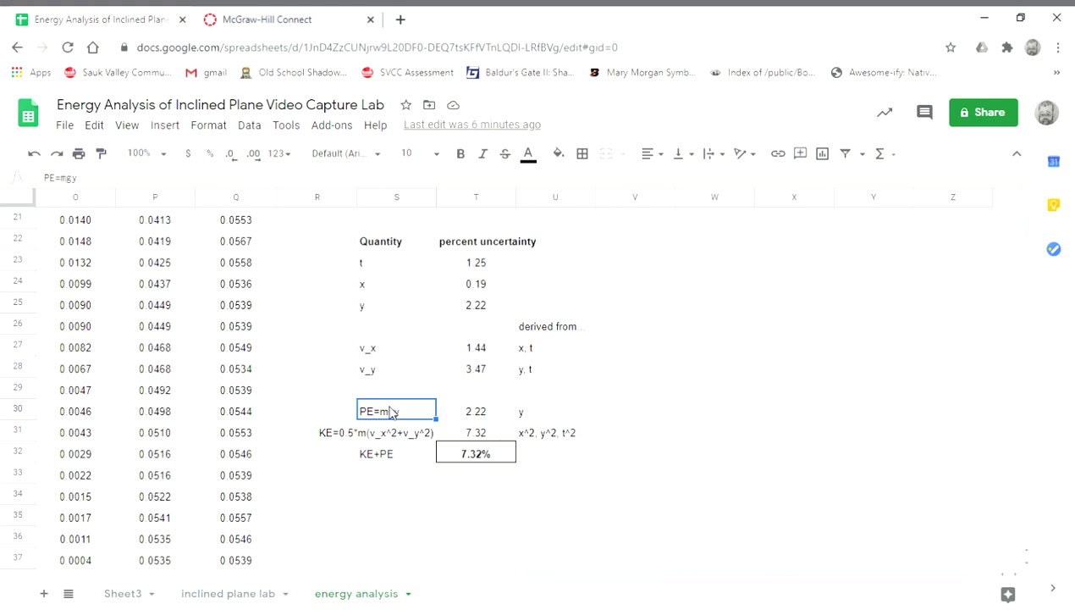
click(552, 421)
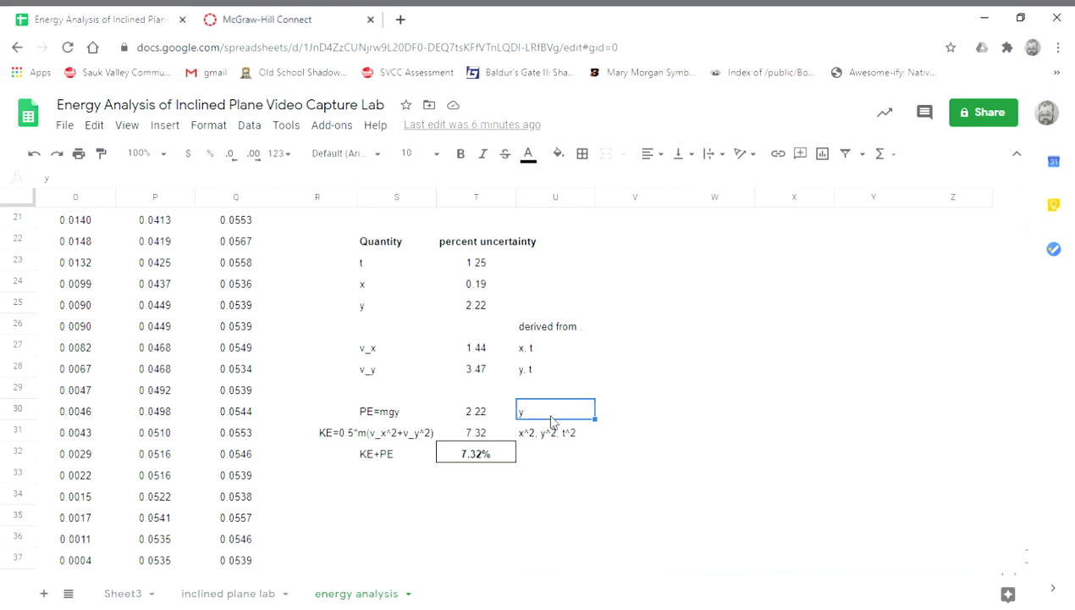
click(383, 412)
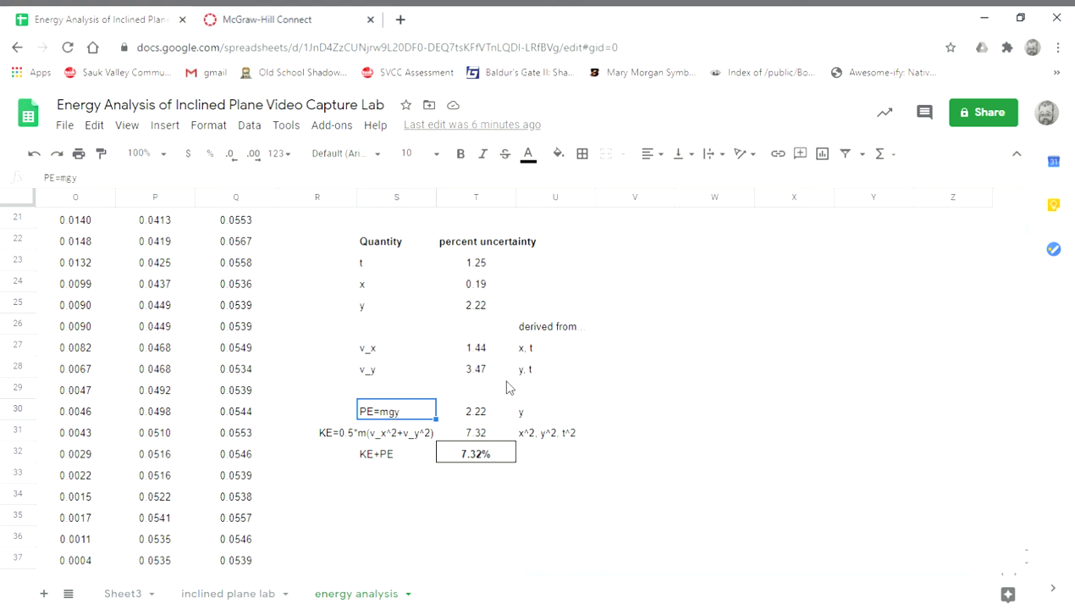
click(484, 308)
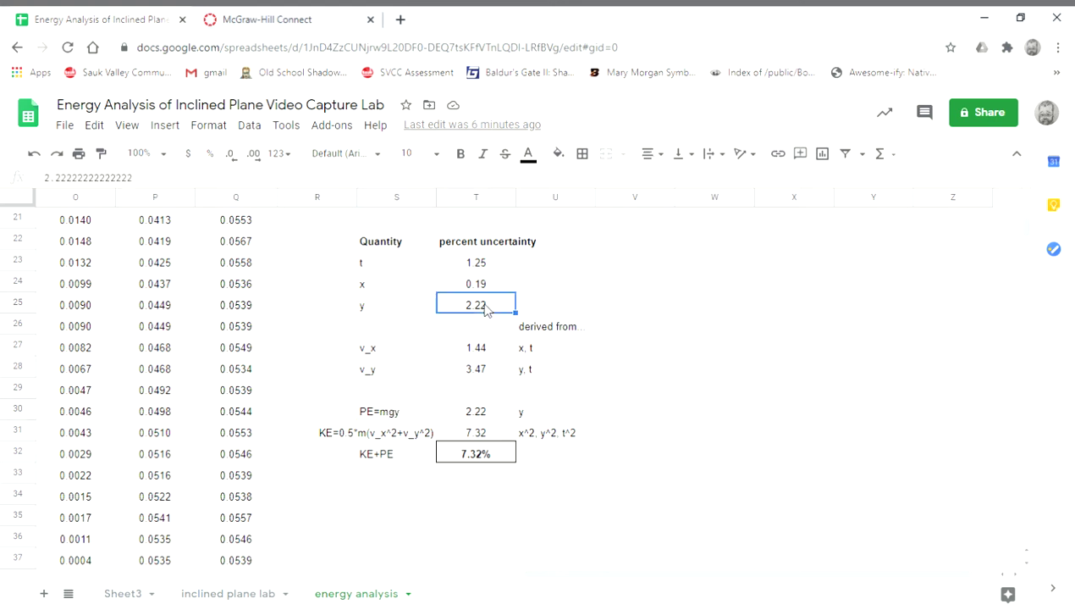
click(475, 412)
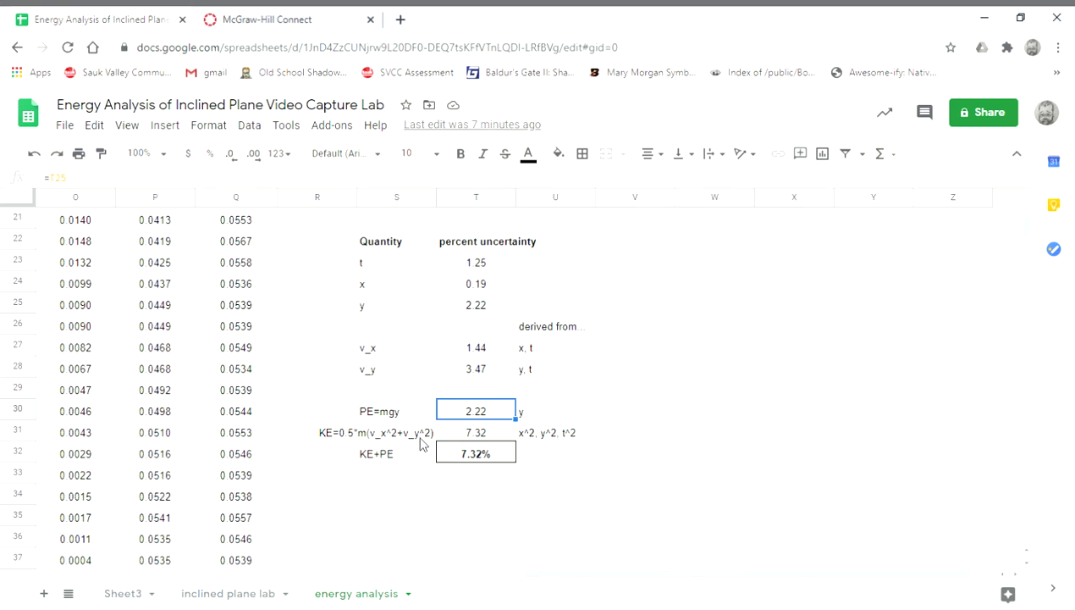
- Examine the kinetic energy percent uncertainty formula in T31, derived from x^2, y^2 and t^2
click(565, 440)
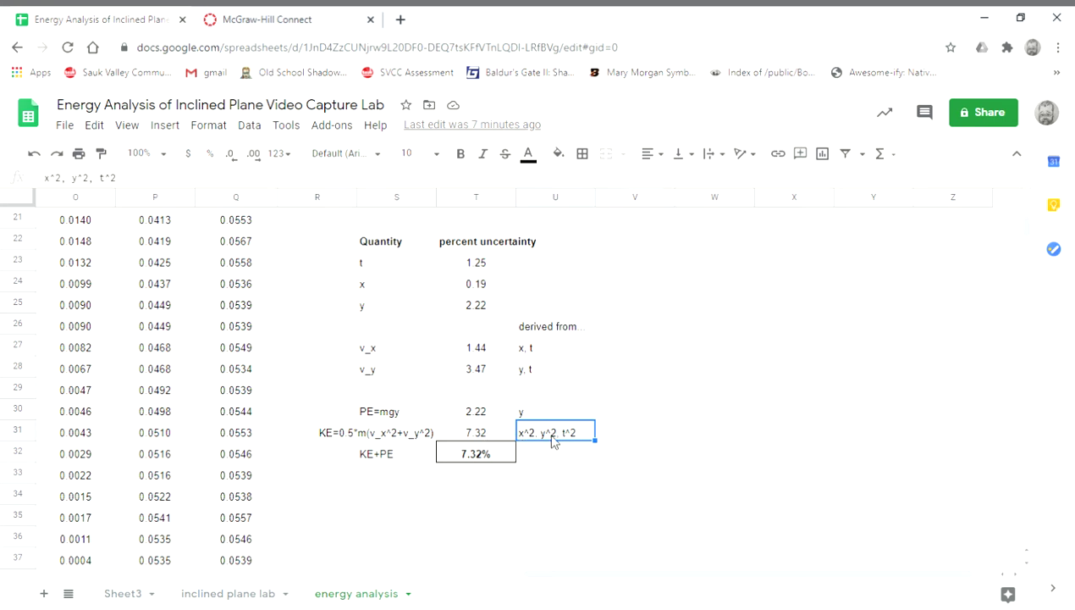
click(494, 438)
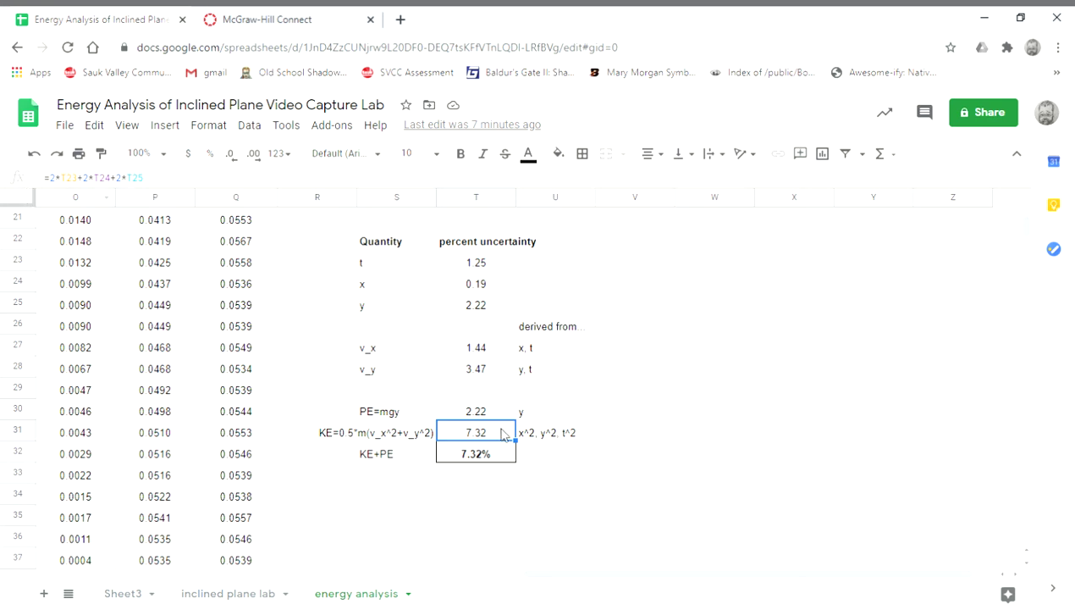
click(573, 498)
- Check the combined KE+PE percent uncertainty in T32 against the actual percent uncertainty in the average energy box above
click(470, 454)
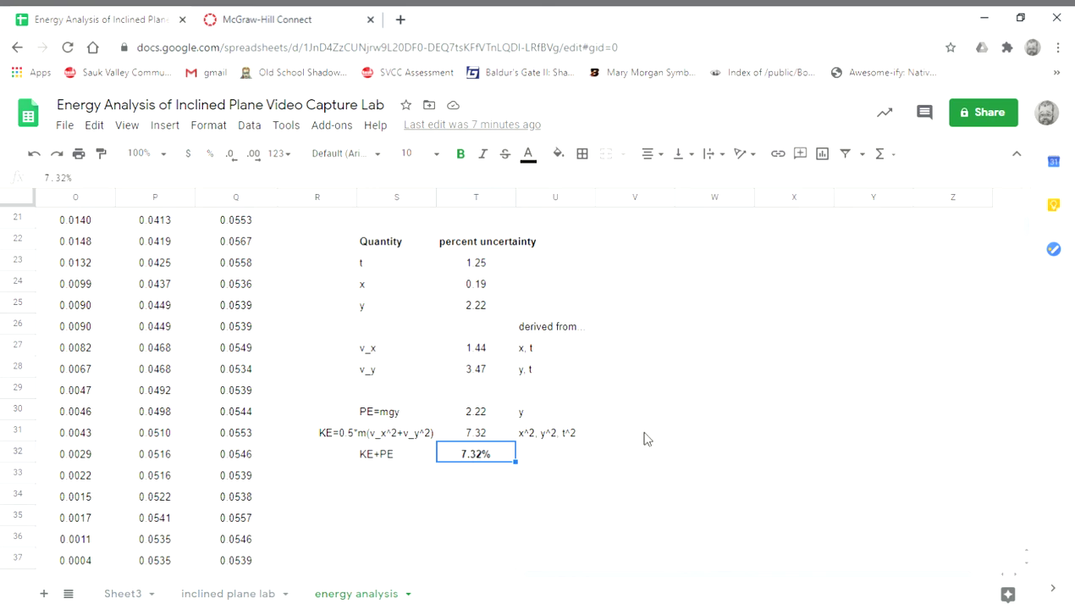
click(524, 481)
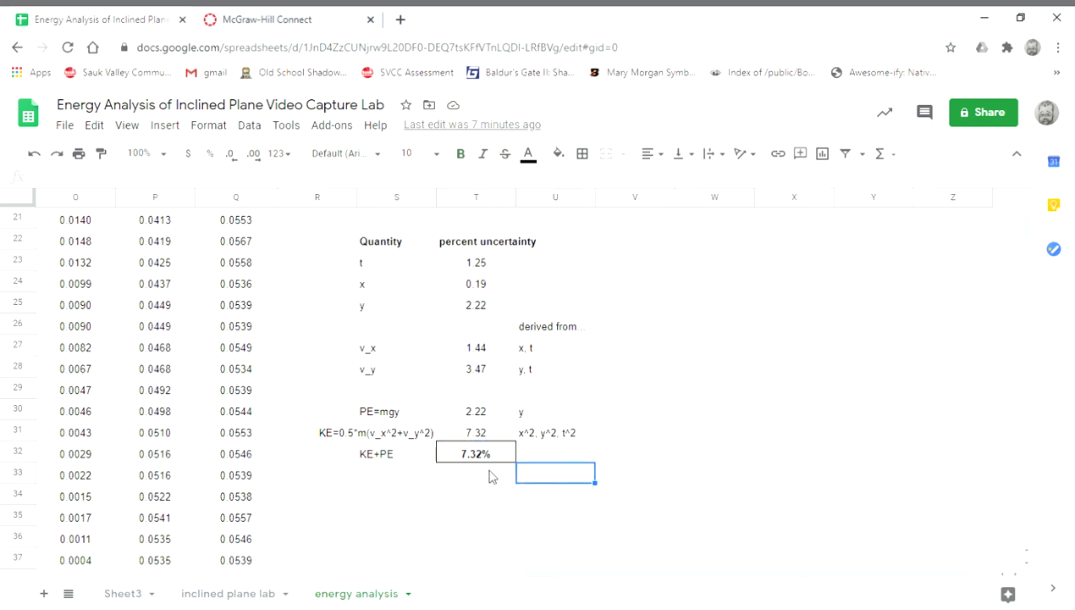
click(496, 472)
click(486, 458)
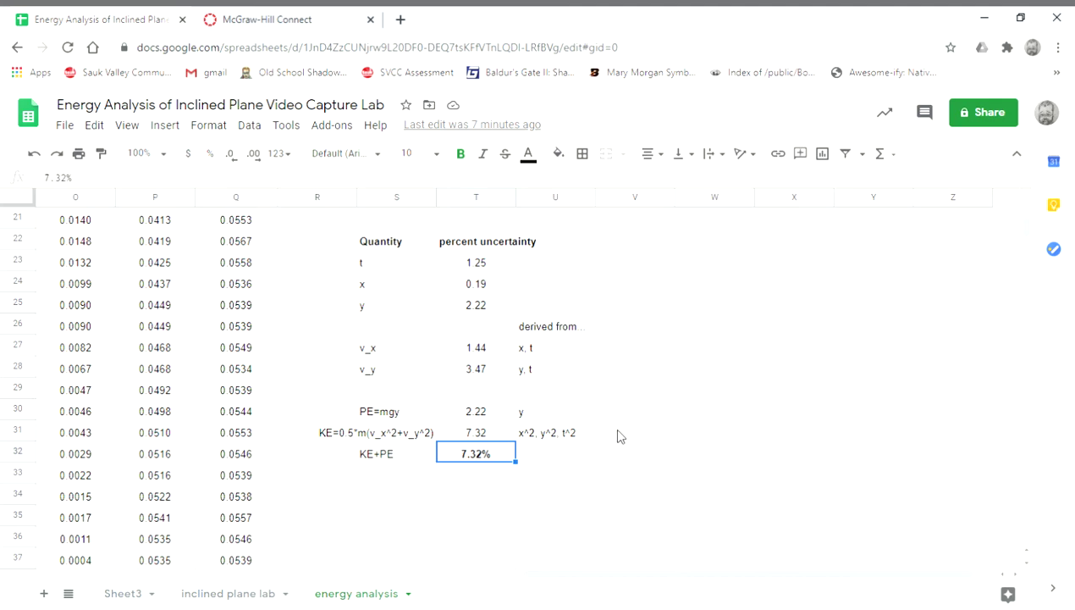
scroll(618, 436, up, 6)
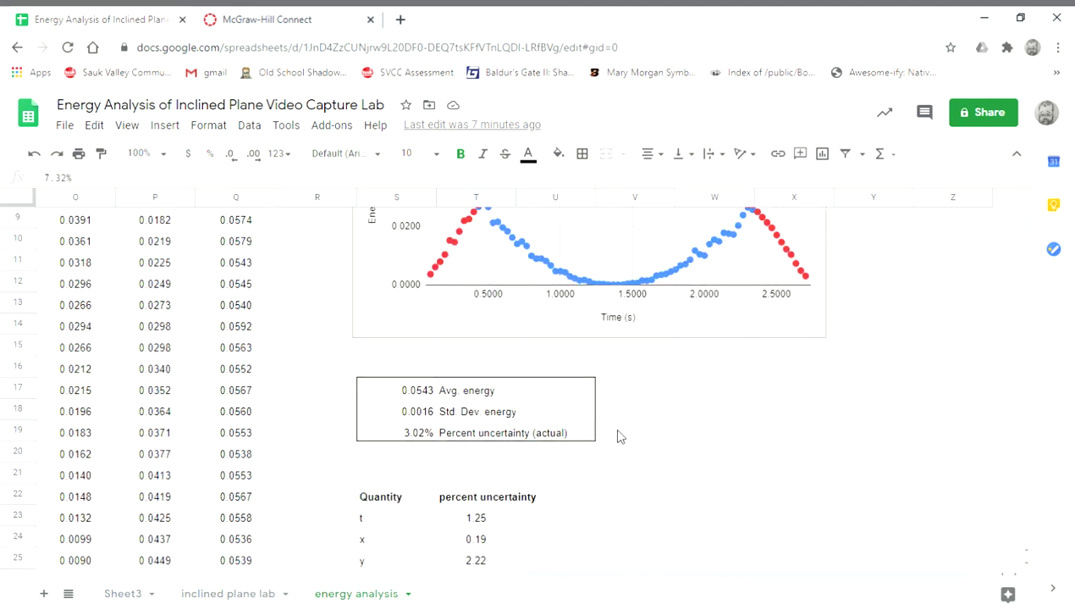
- Examine how constant the KE + PE series stays over time in the Energy Analysis for Inclined Plane Lab chart
scroll(618, 437, up, 1)
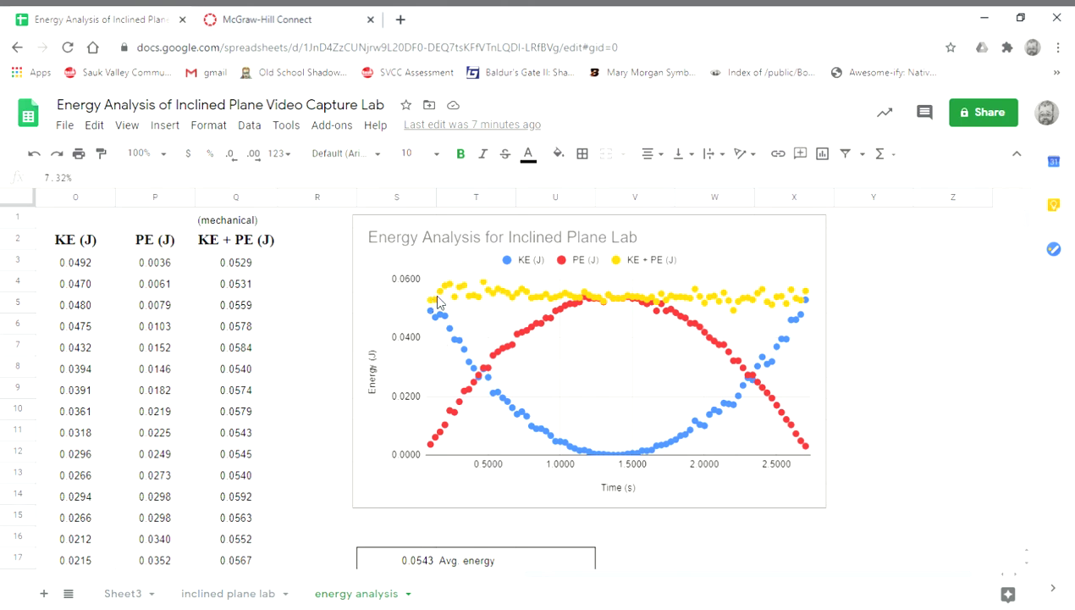
click(438, 303)
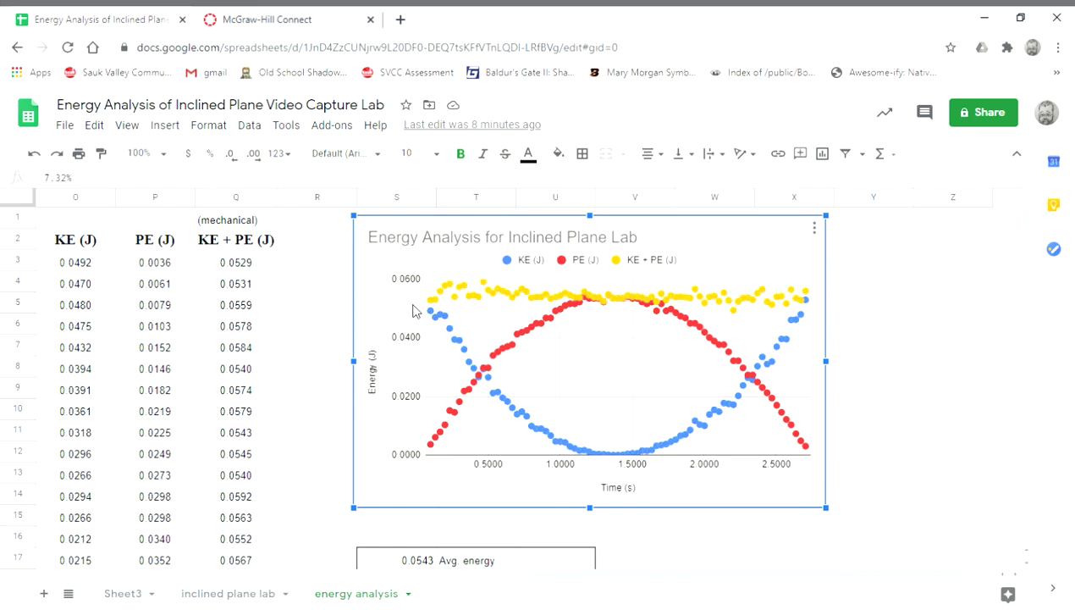
click(892, 347)
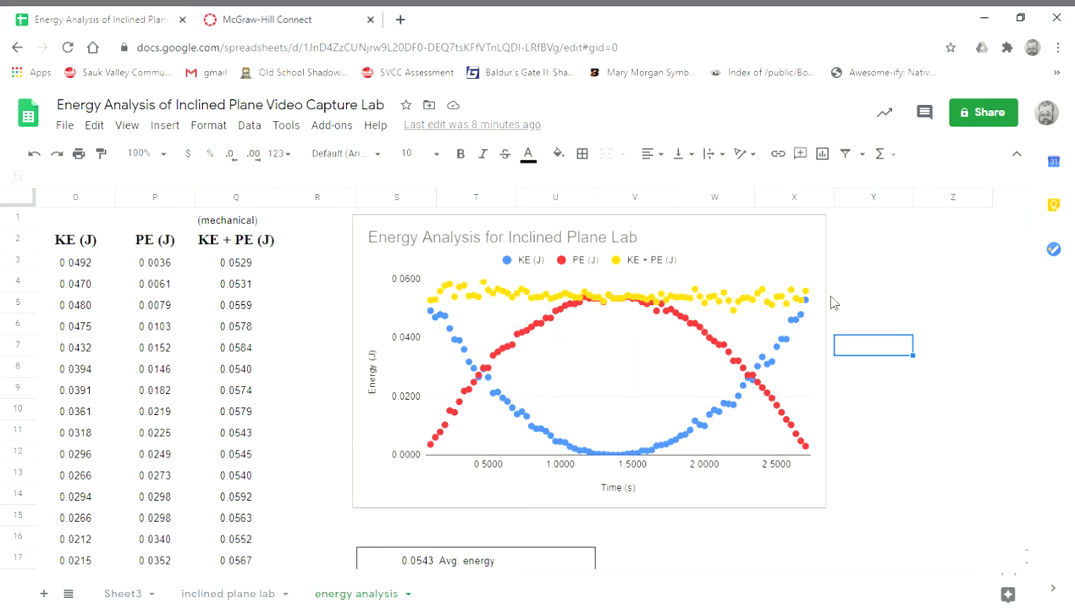
click(859, 292)
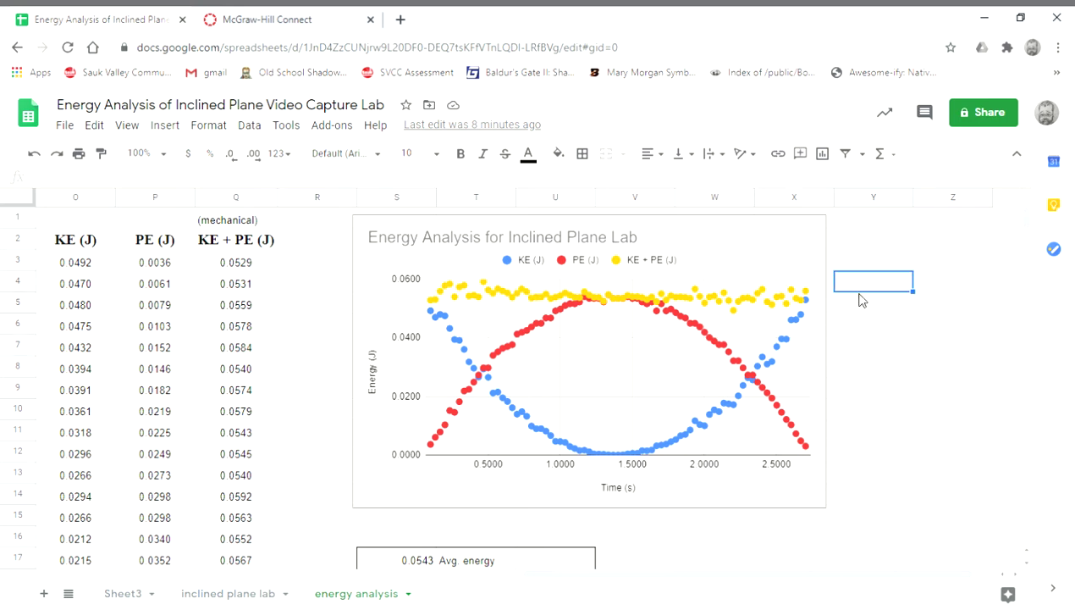
- Examine how the average energy in S17 is calculated from the KE + PE column, and relate it to the chart
scroll(859, 298, down, 2)
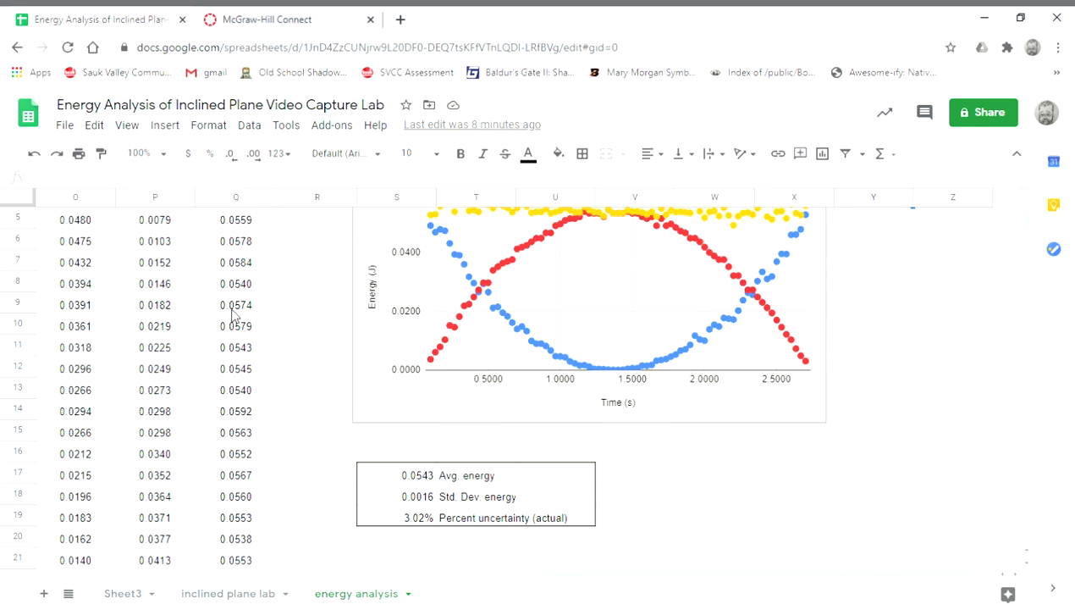
click(232, 309)
key(Up)
key(Up)
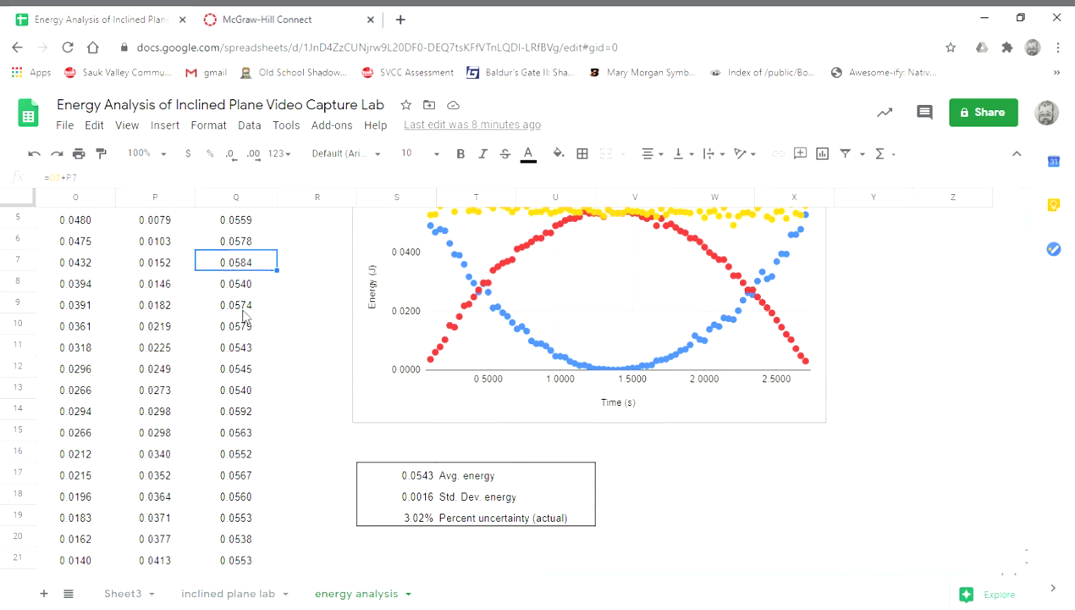
click(407, 475)
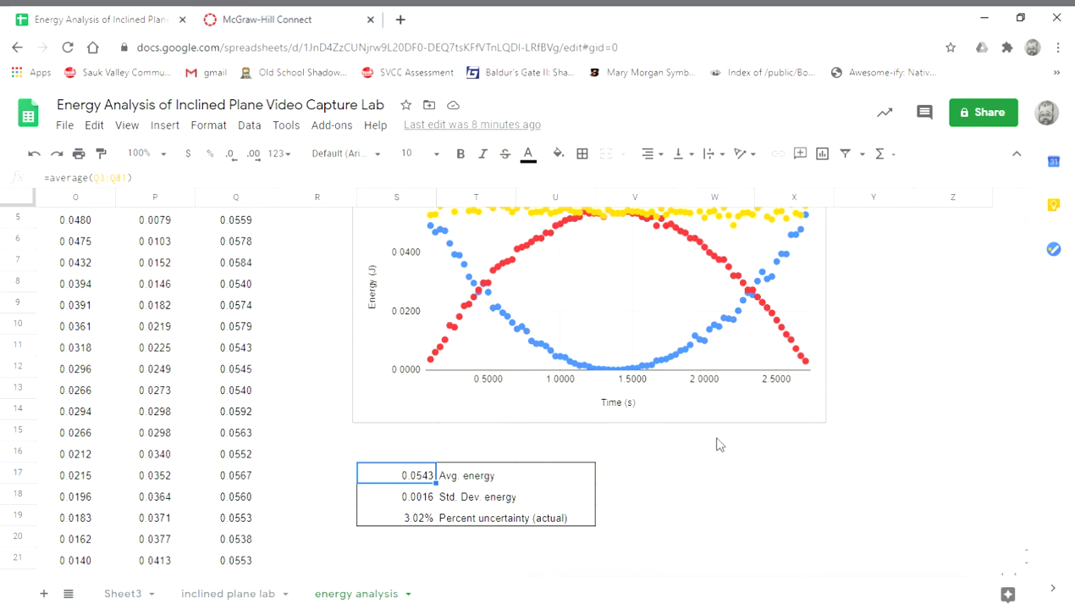
scroll(912, 366, up, 1)
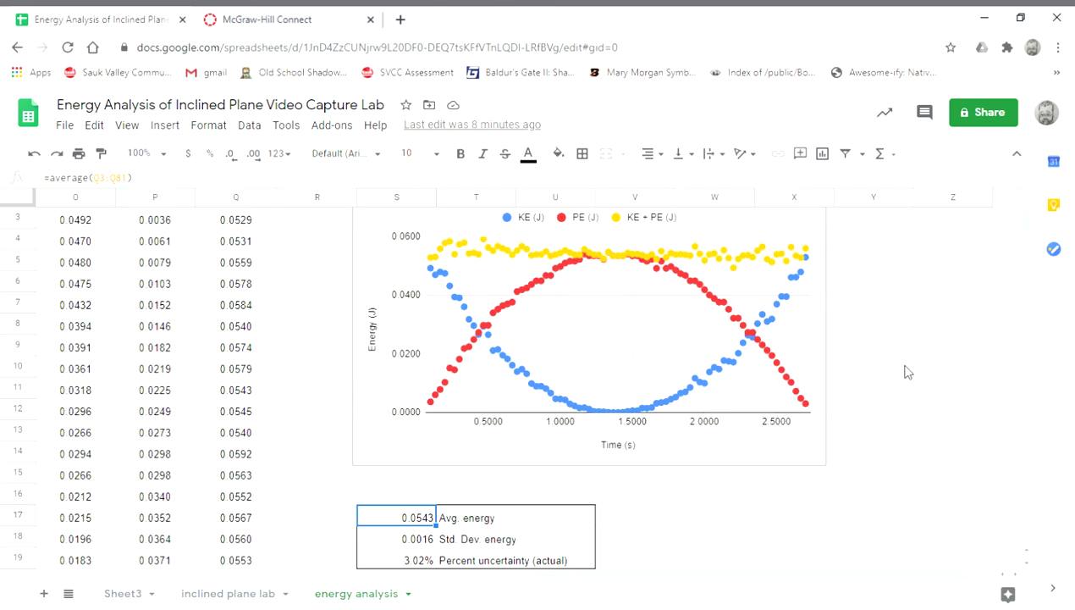
scroll(899, 343, up, 1)
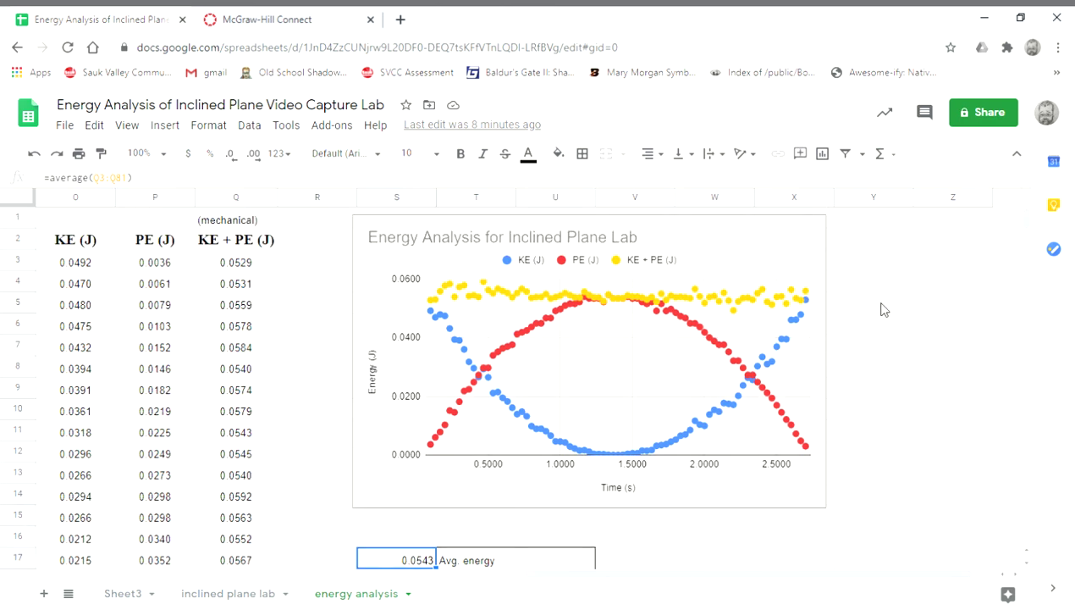
- Examine the standard deviation formula in S18 and the actual percent uncertainty formula in S19
scroll(881, 307, down, 3)
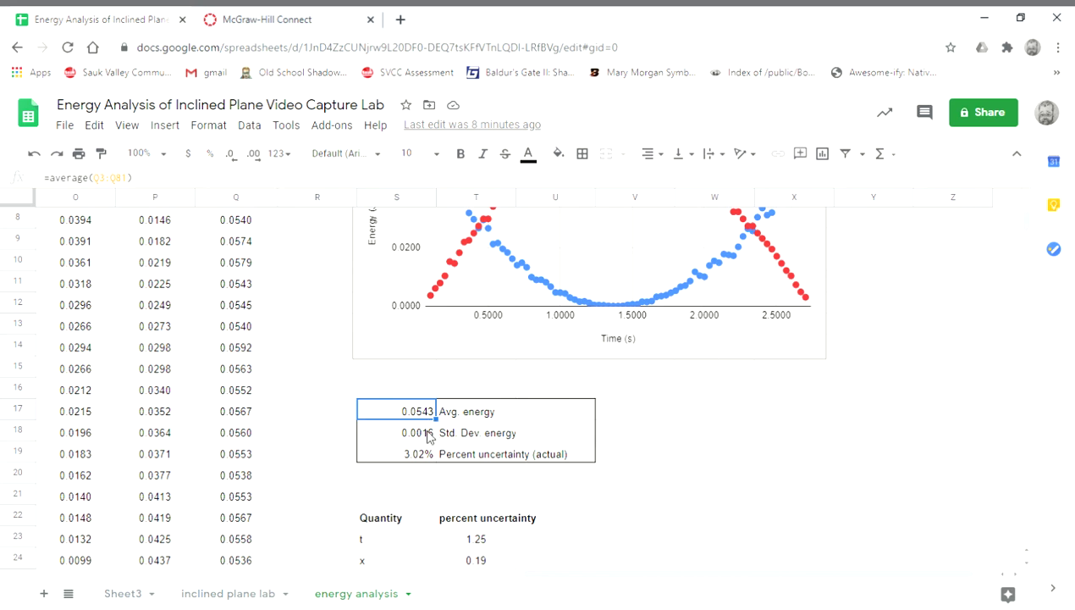
click(468, 432)
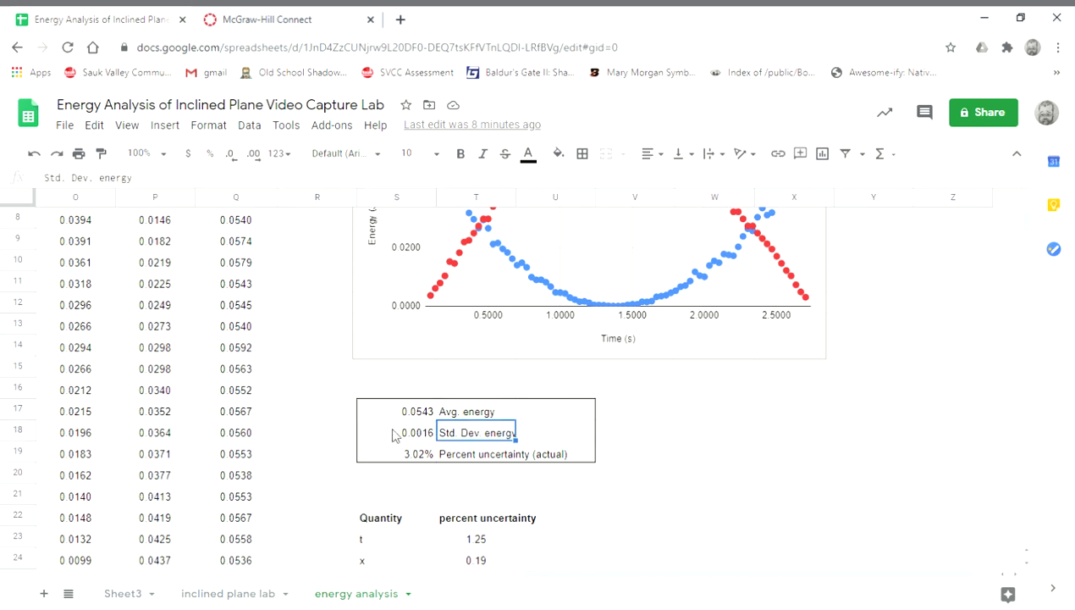
click(394, 435)
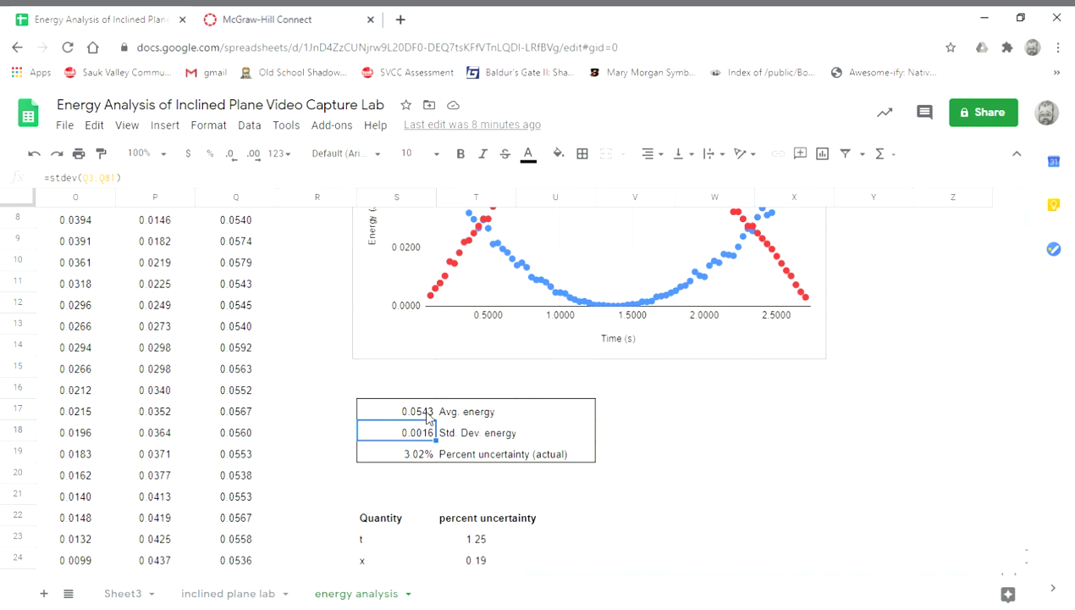
click(411, 458)
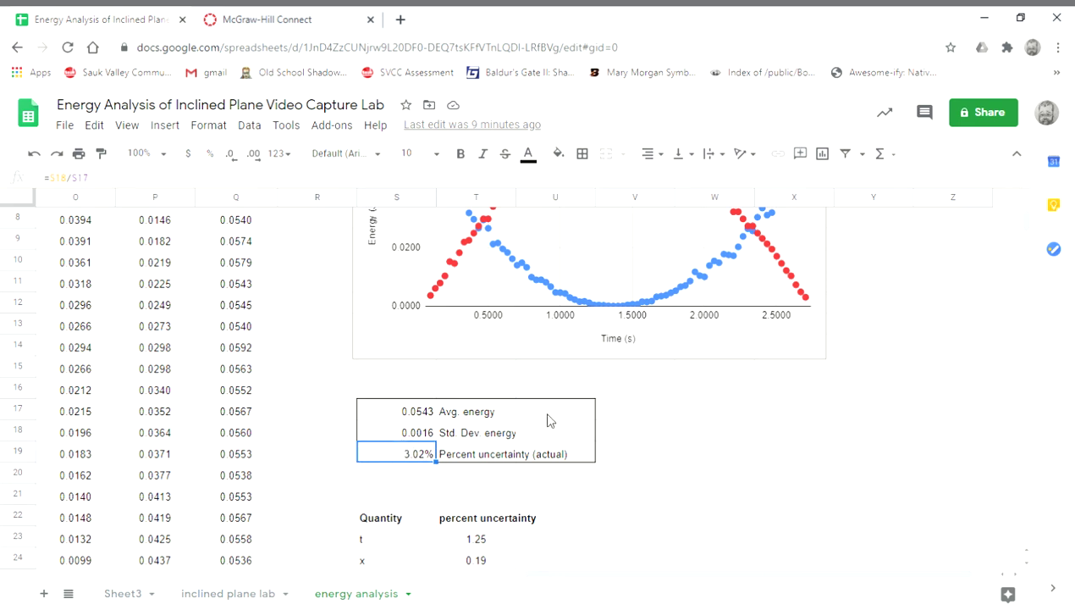
- Compare the propagated KE+PE percent uncertainty in T32 with the actual percent uncertainty in S19
scroll(686, 411, down, 2)
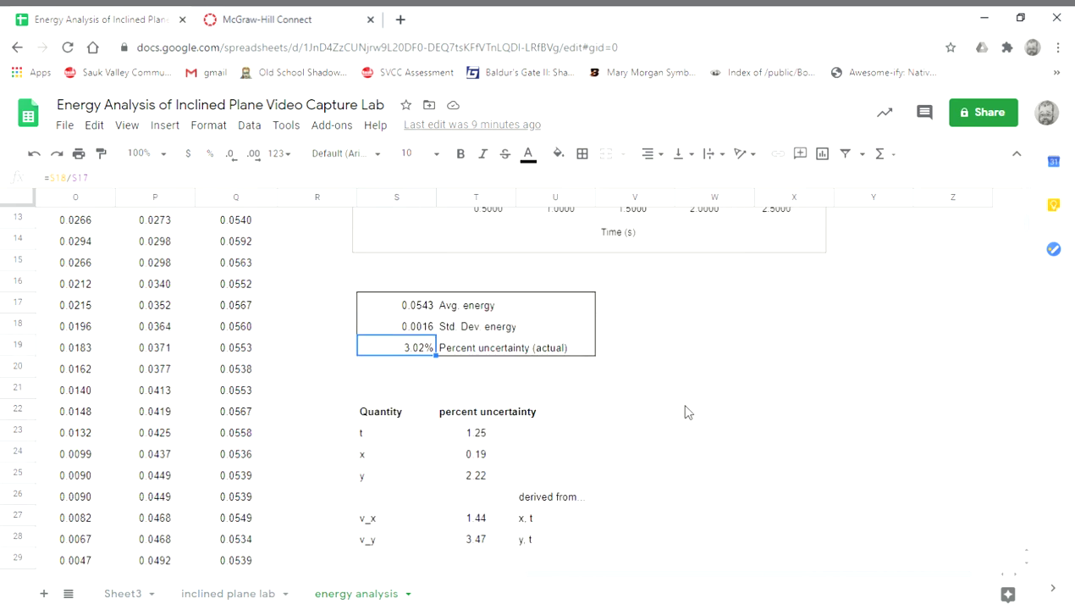
scroll(686, 412, down, 1)
scroll(686, 412, down, 1)
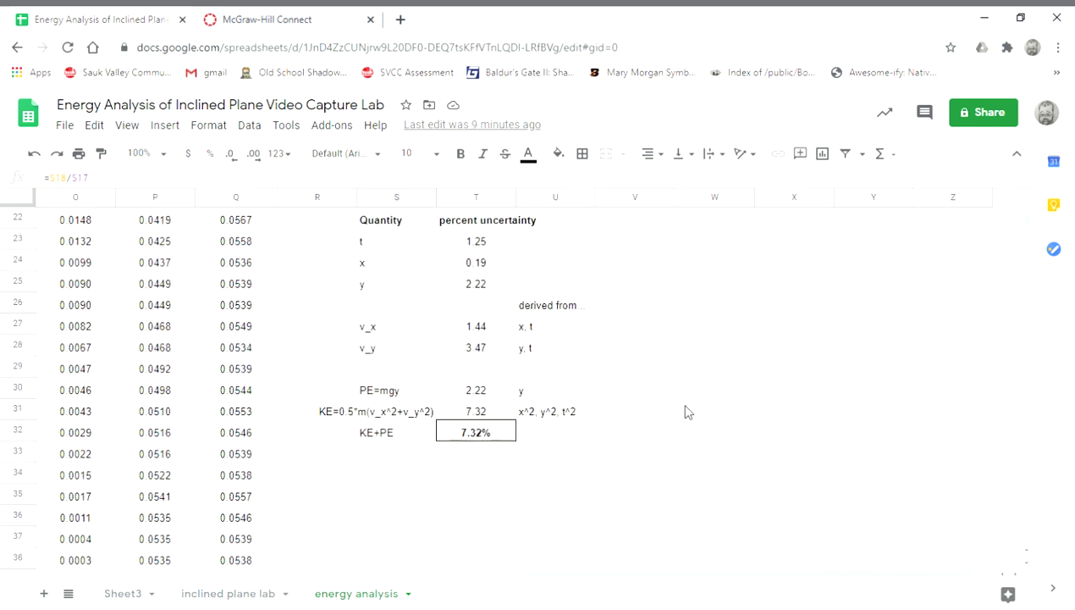
click(495, 434)
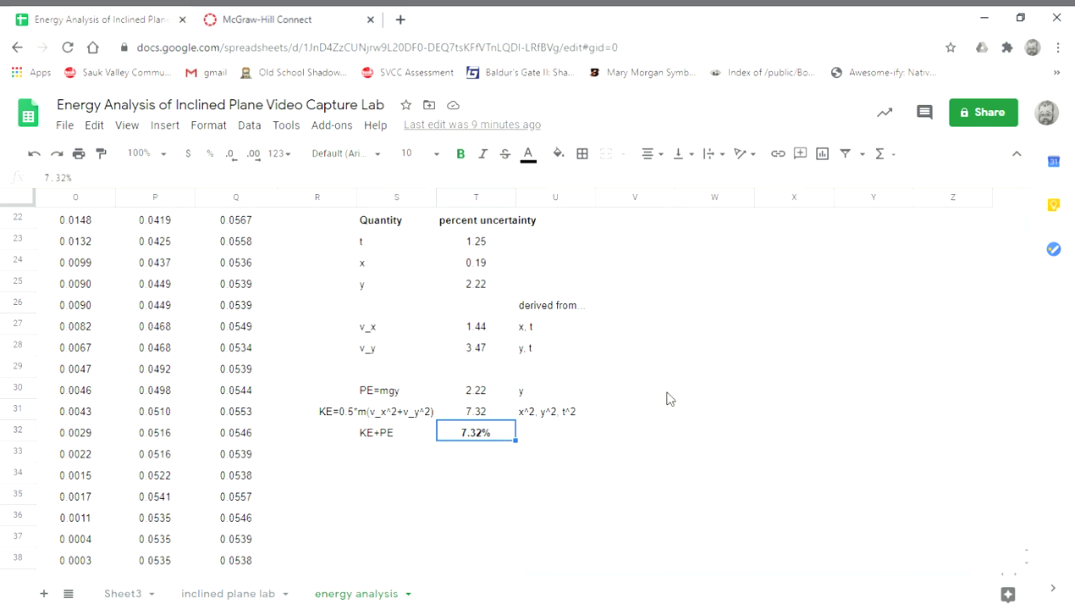
scroll(669, 398, up, 2)
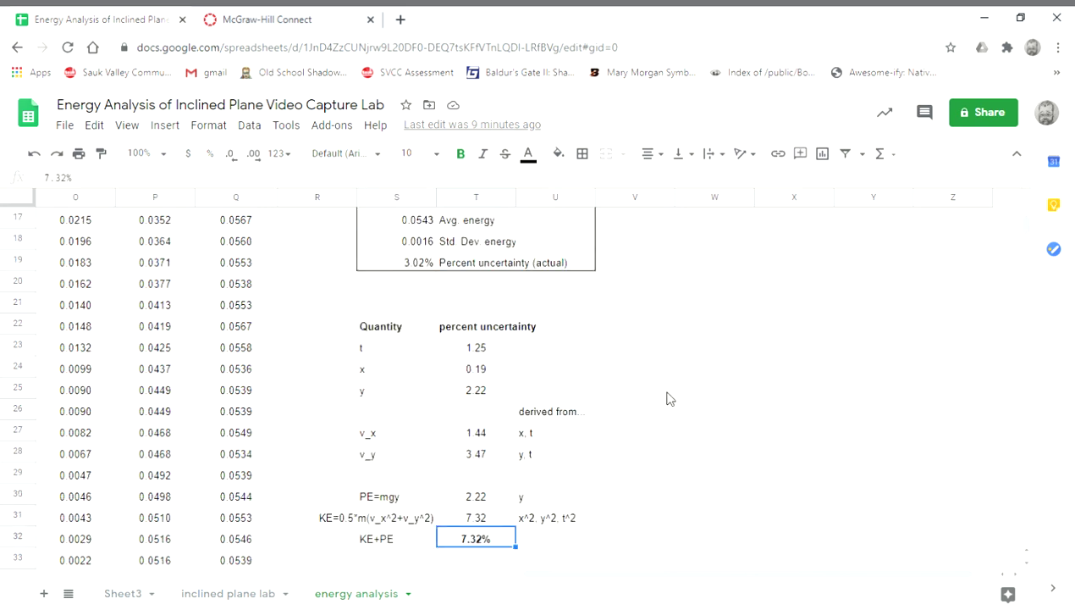
click(401, 265)
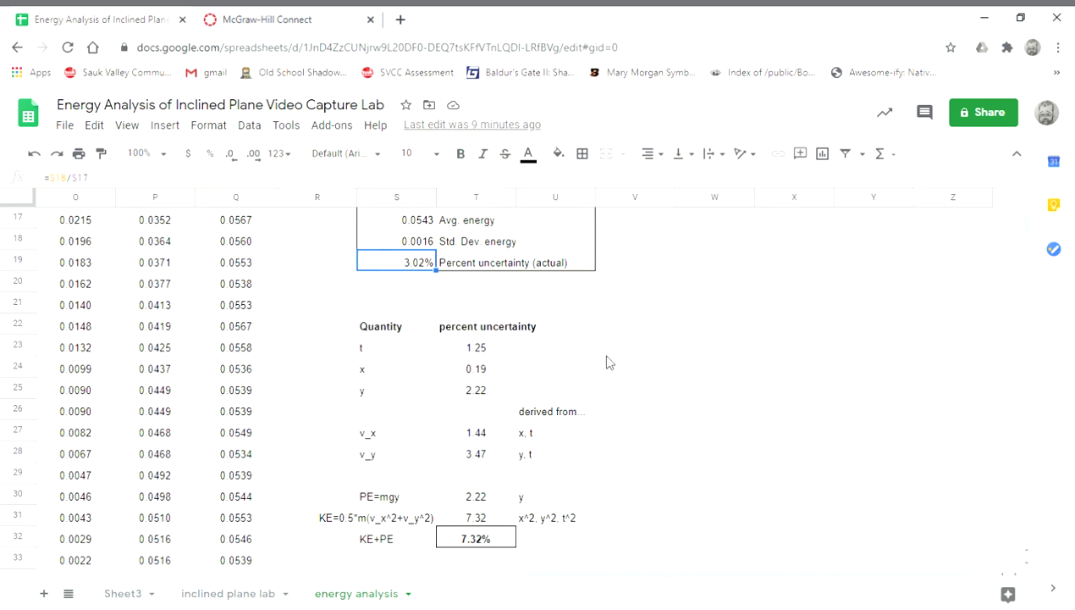
- Check the y percent uncertainty in T25 against the derived velocity and energy uncertainties in the table
click(464, 396)
scroll(657, 378, up, 1)
scroll(657, 378, down, 2)
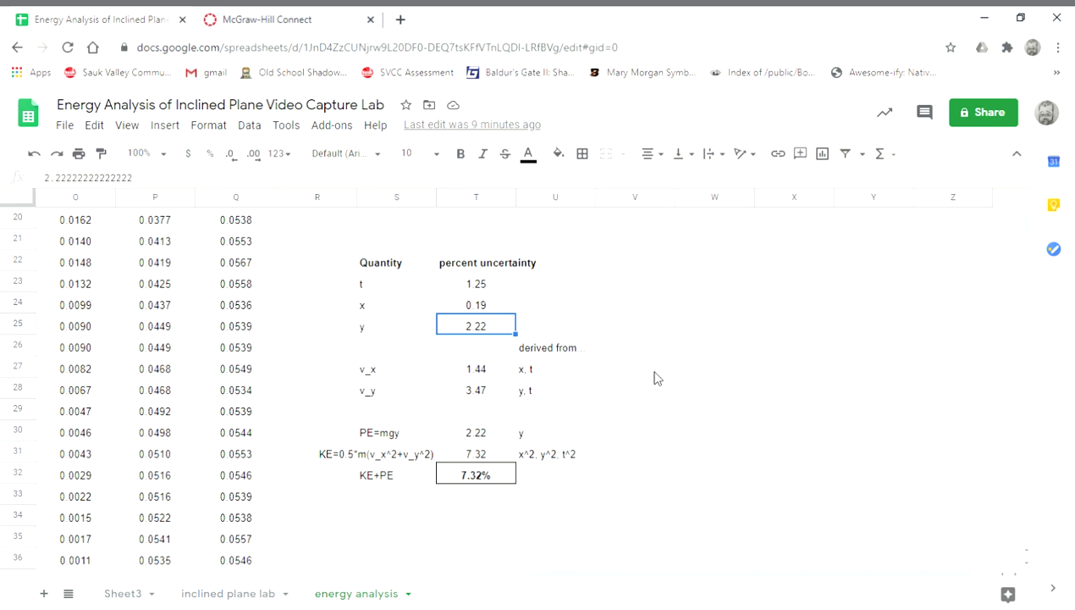
scroll(657, 378, up, 2)
scroll(657, 378, down, 1)
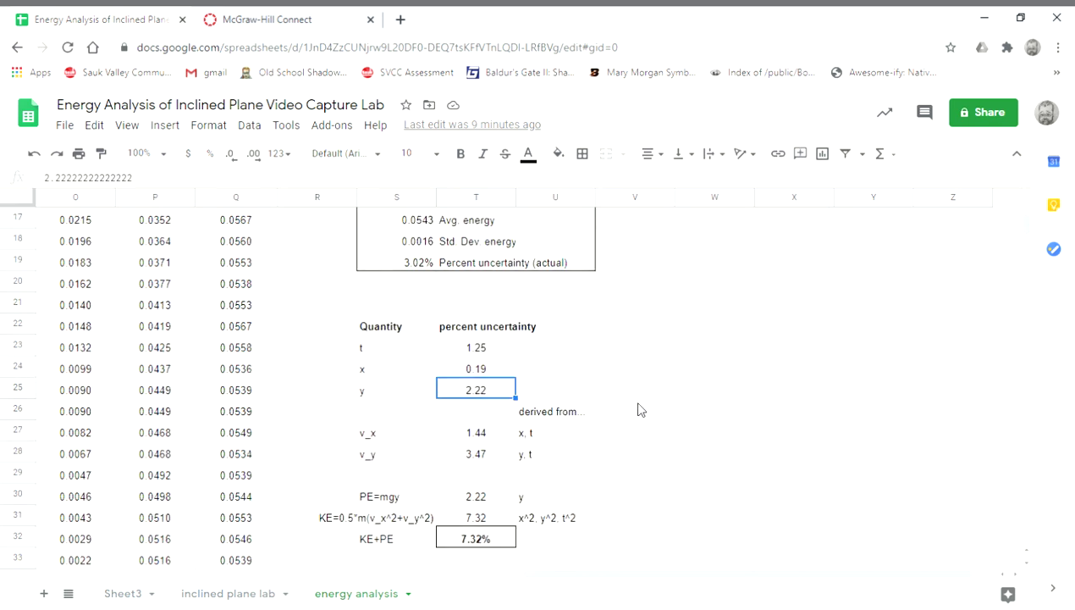
- Recheck whether the actual percent uncertainty in S19 falls within the predicted KE+PE uncertainty in T32
click(487, 539)
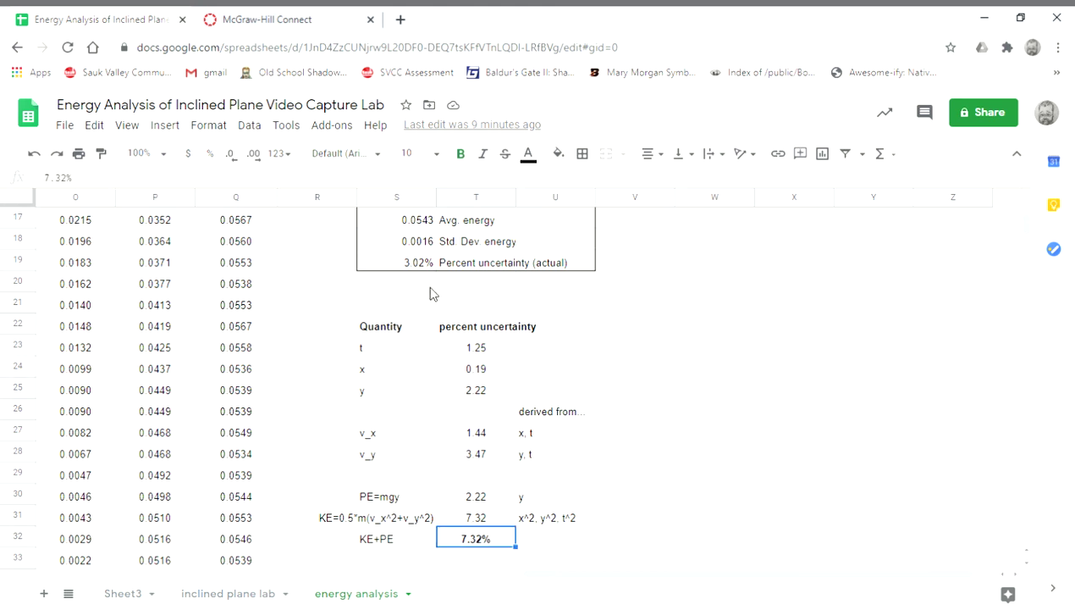
click(421, 262)
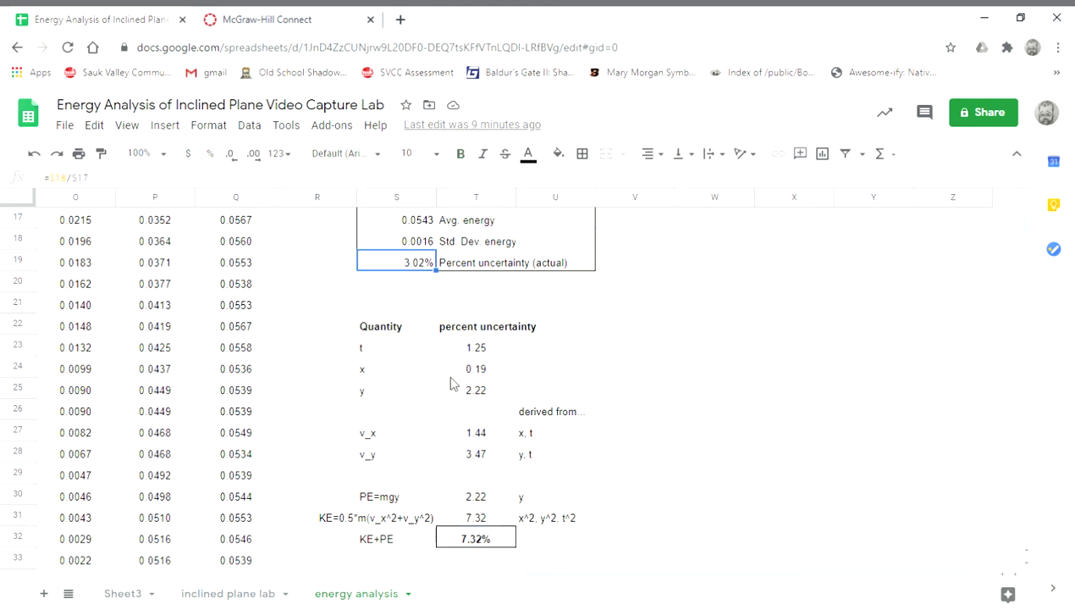
scroll(675, 331, up, 1)
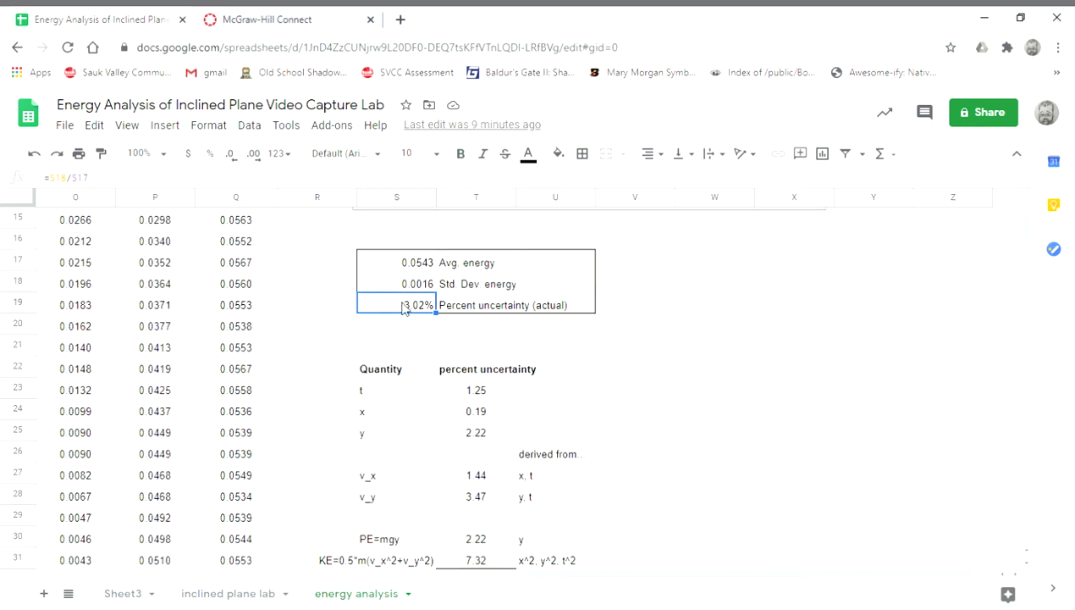
scroll(605, 338, down, 3)
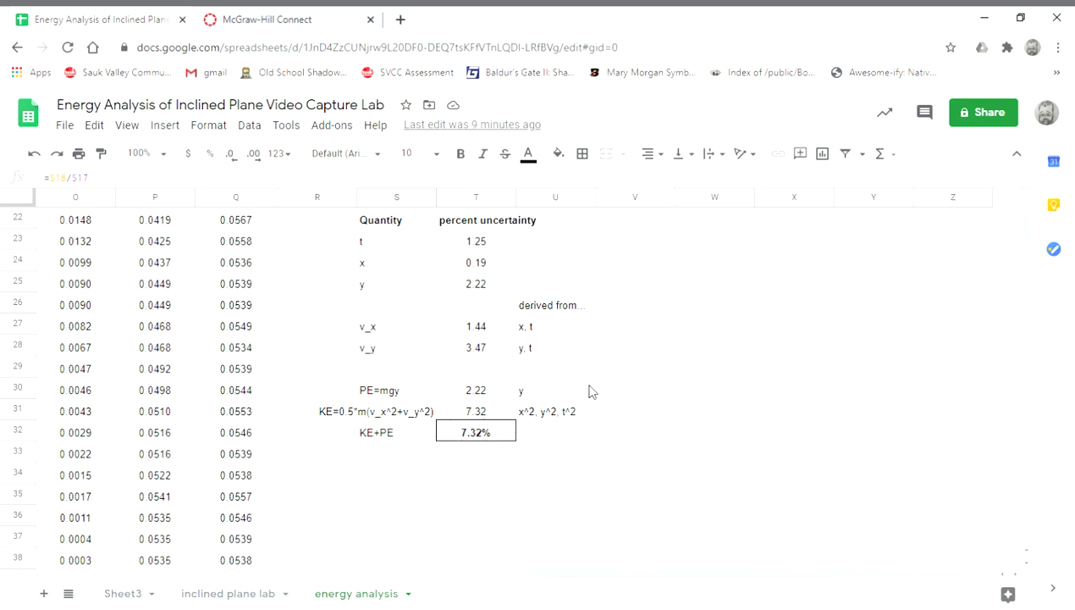
scroll(591, 391, up, 4)
scroll(591, 392, down, 2)
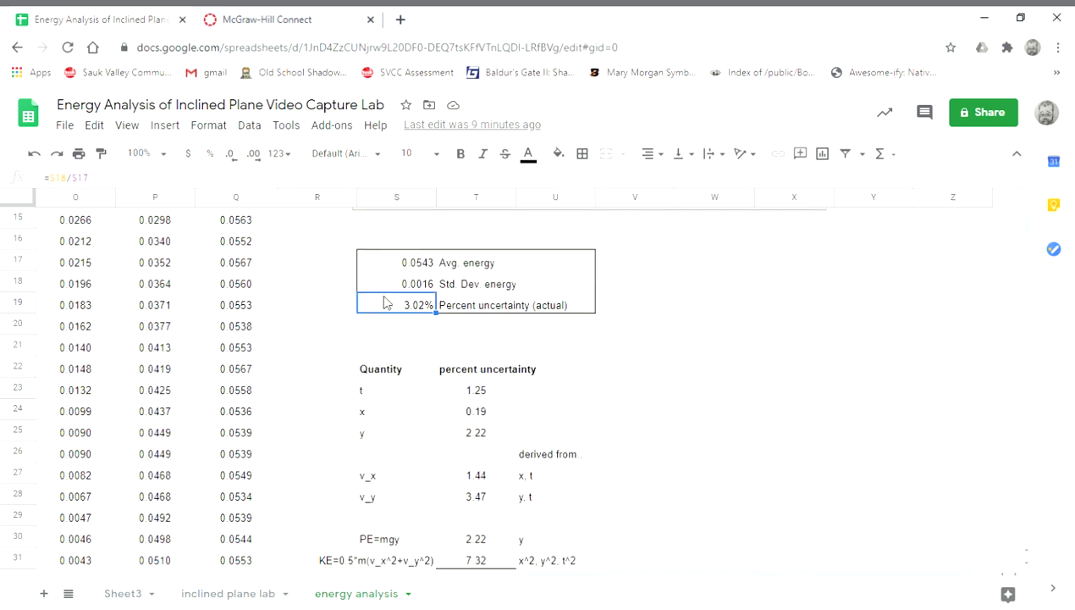
scroll(385, 300, down, 2)
click(481, 456)
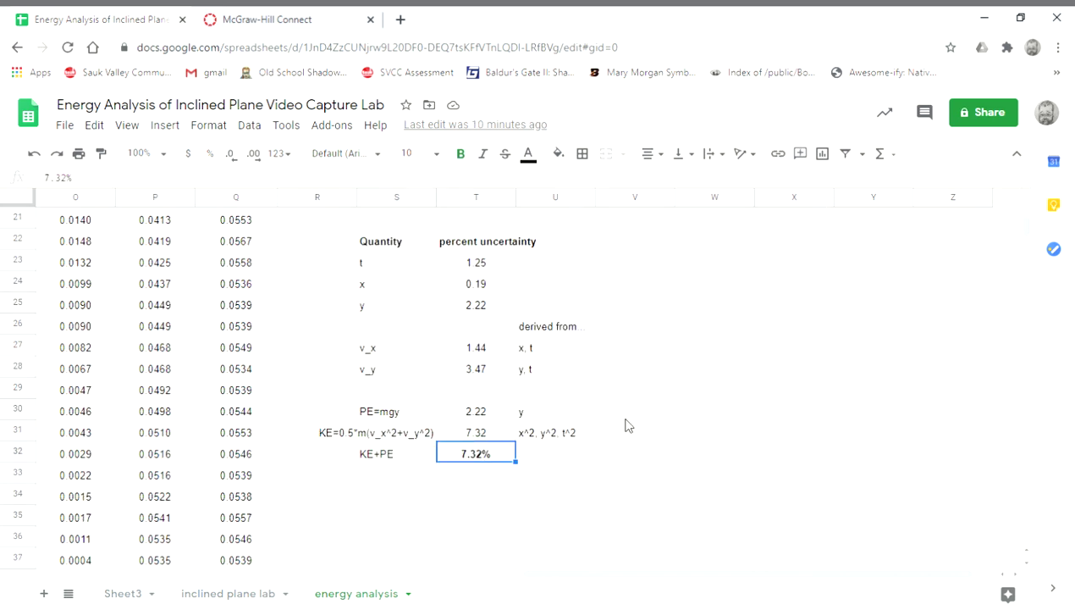
- Shift the energy analysis chart slightly to the right and inspect a KE + PE data point near 2.2 seconds
scroll(713, 408, up, 7)
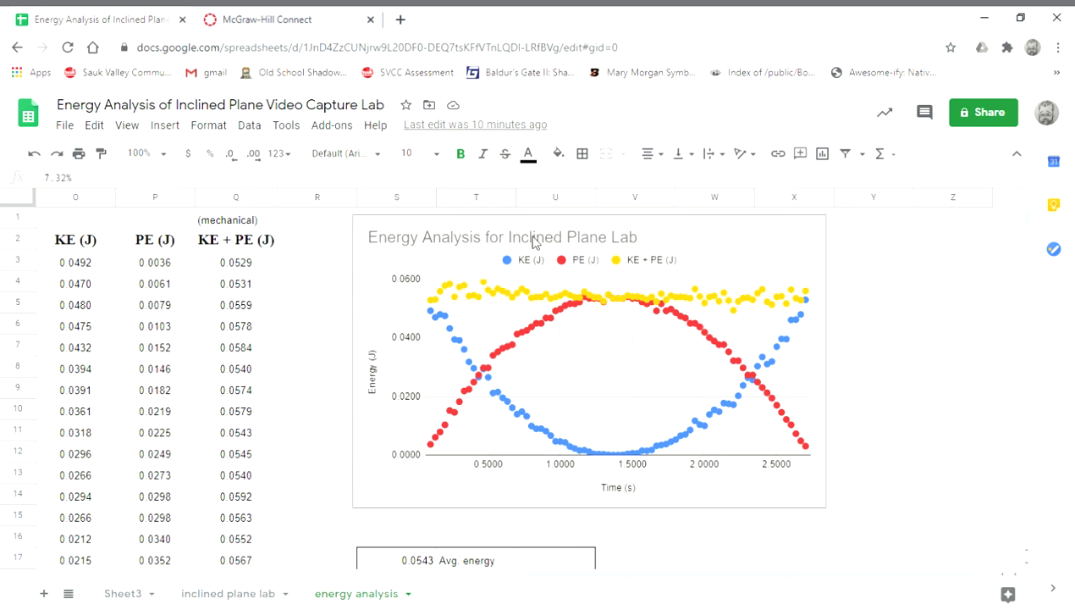
click(519, 227)
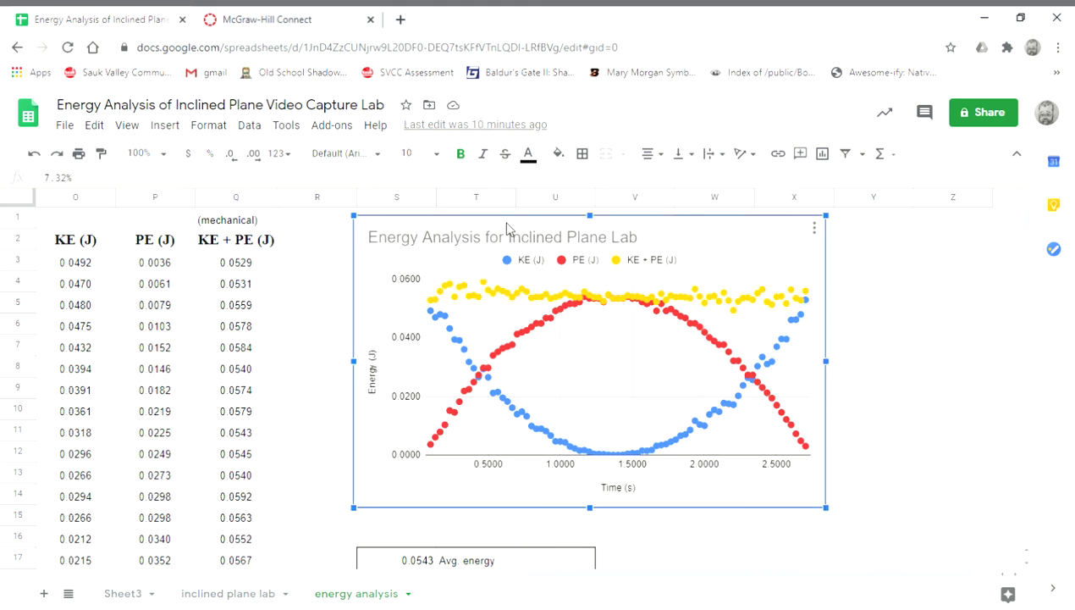
drag(529, 233, 539, 231)
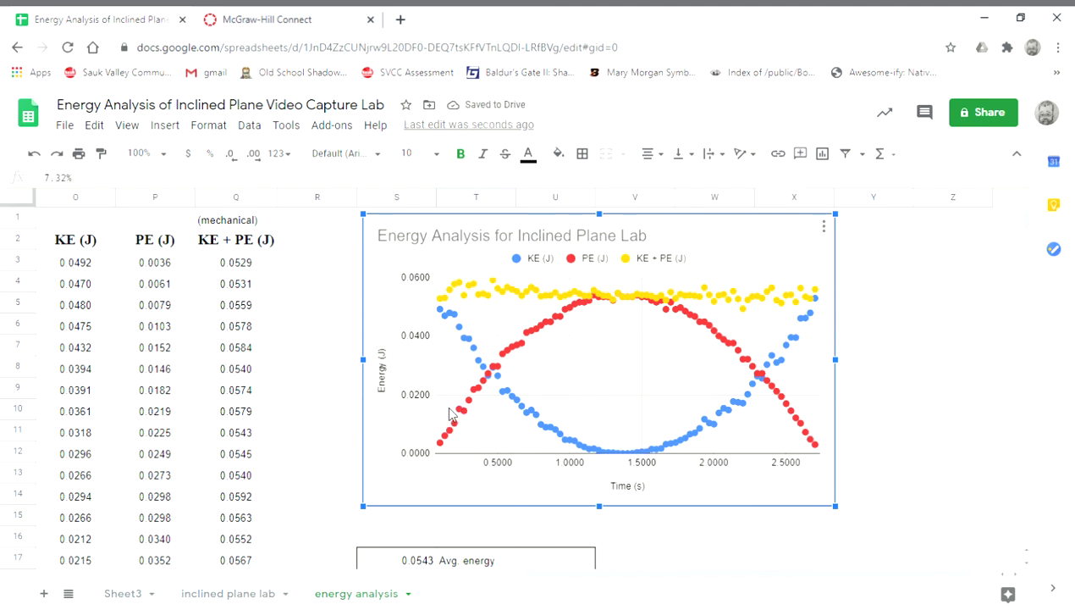
mouse_move(722, 322)
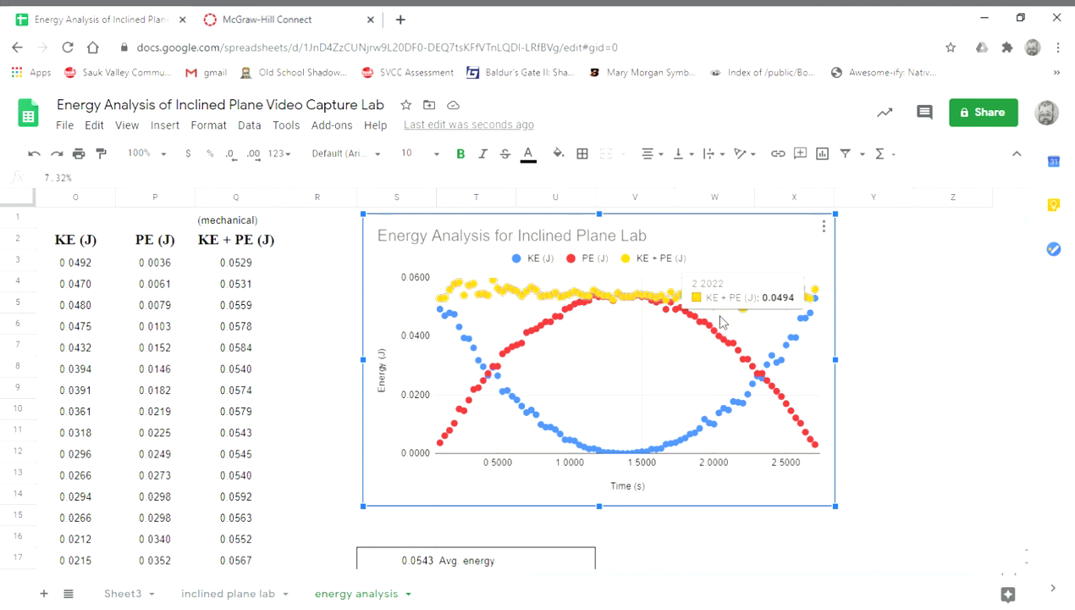